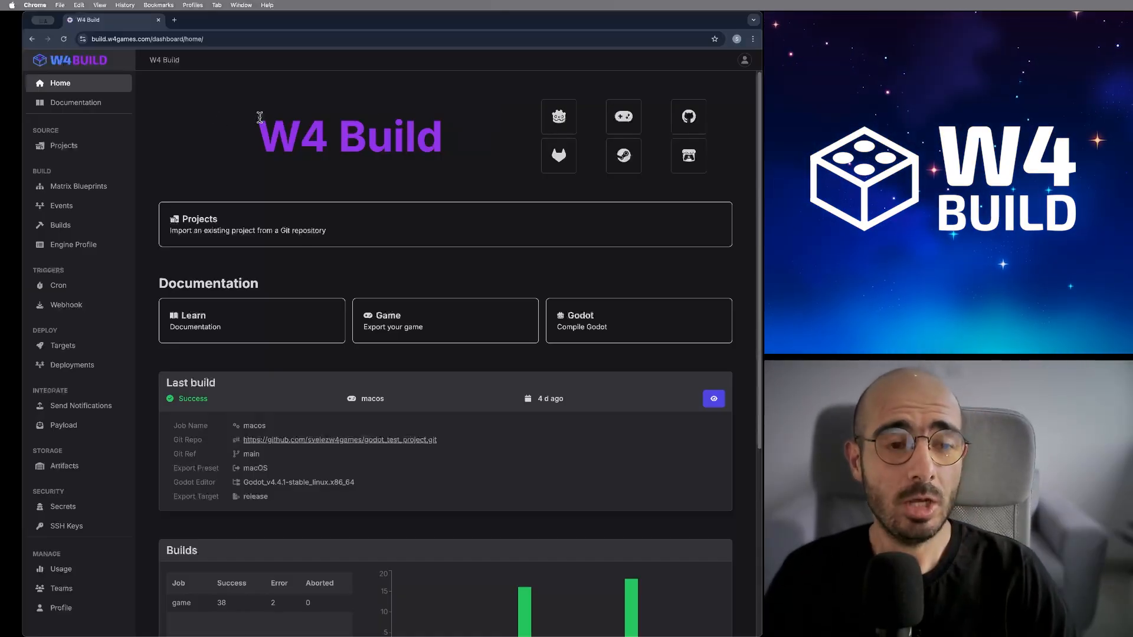
# - Look over the Matrix Blueprints and Targets pages, then return to the Projects repository import page
pyautogui.click(89, 147)
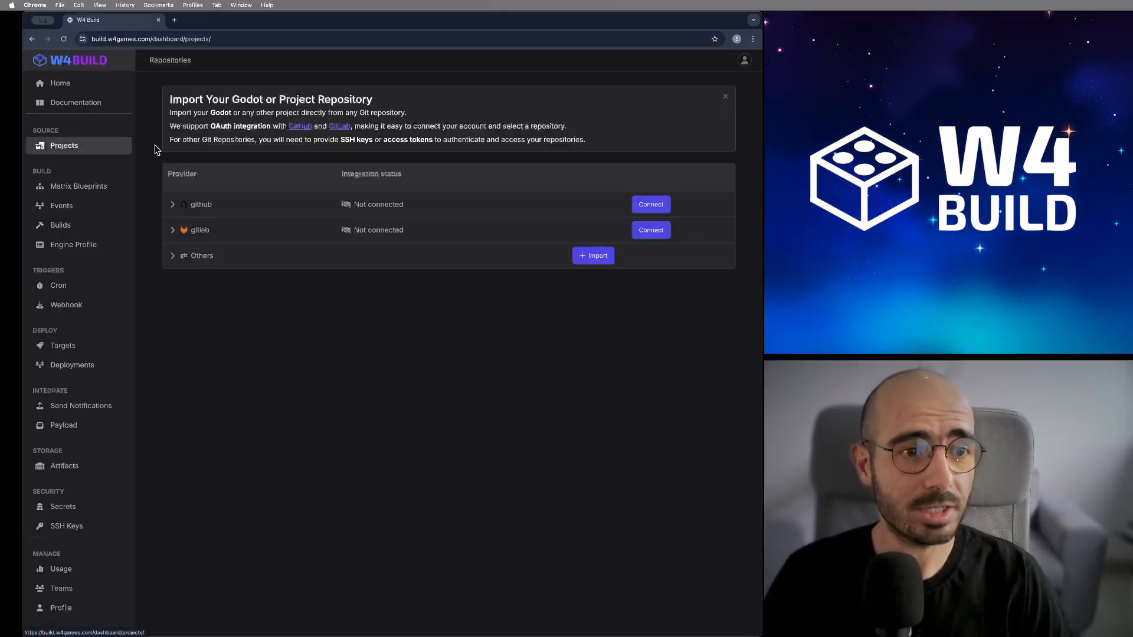
pyautogui.click(109, 193)
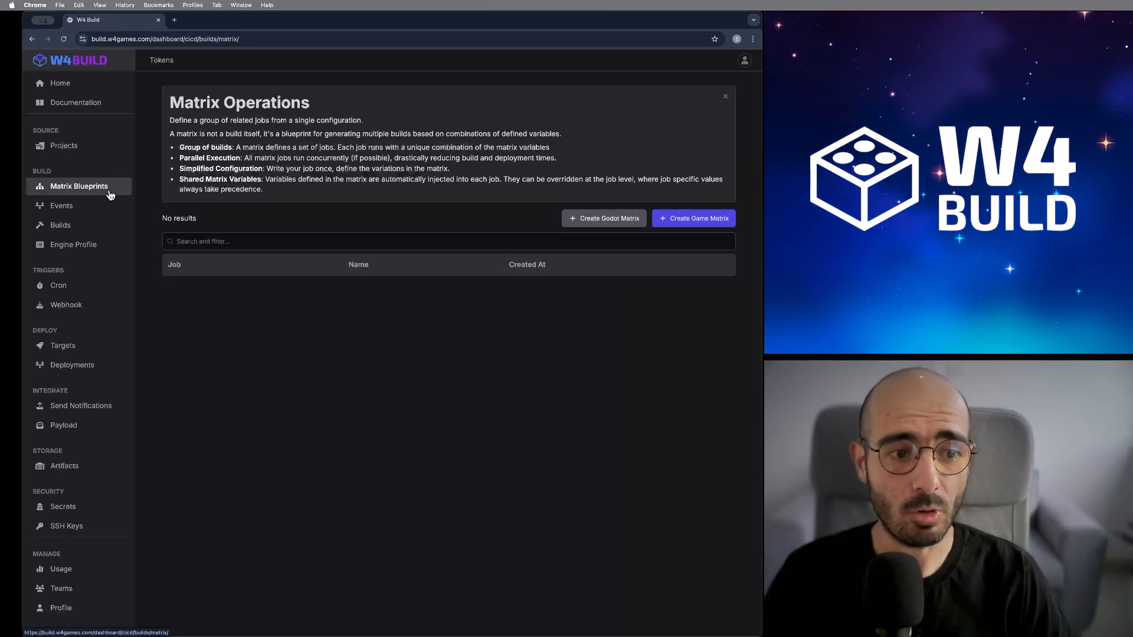
pyautogui.click(91, 349)
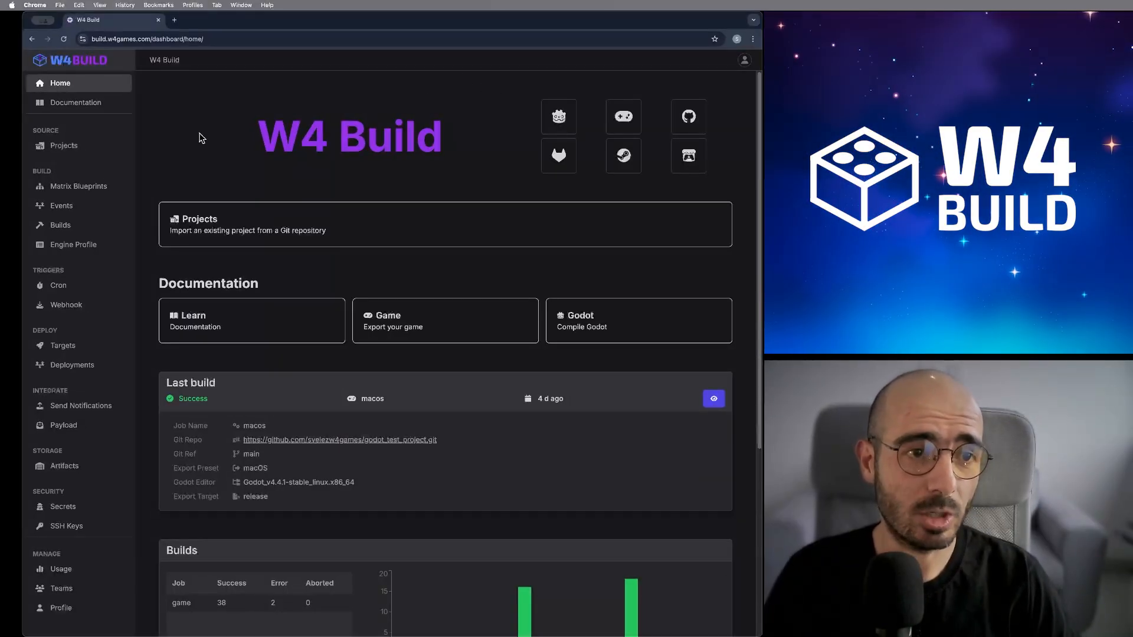
pyautogui.click(82, 153)
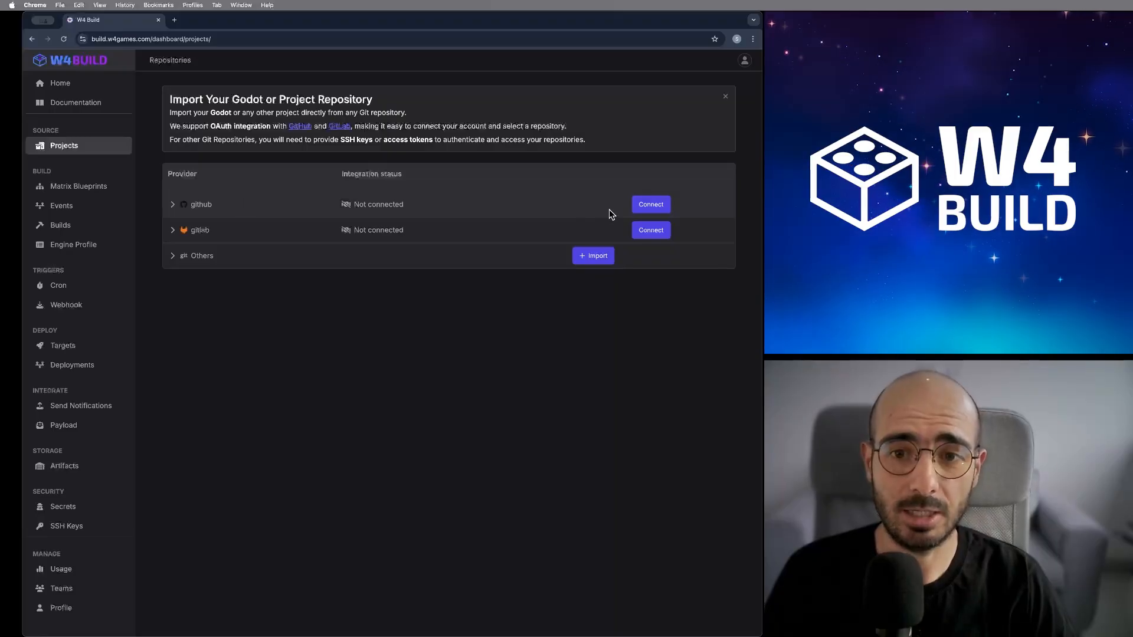
# - Connect GitHub and choose to install W4 Build on the personal account
pyautogui.click(649, 205)
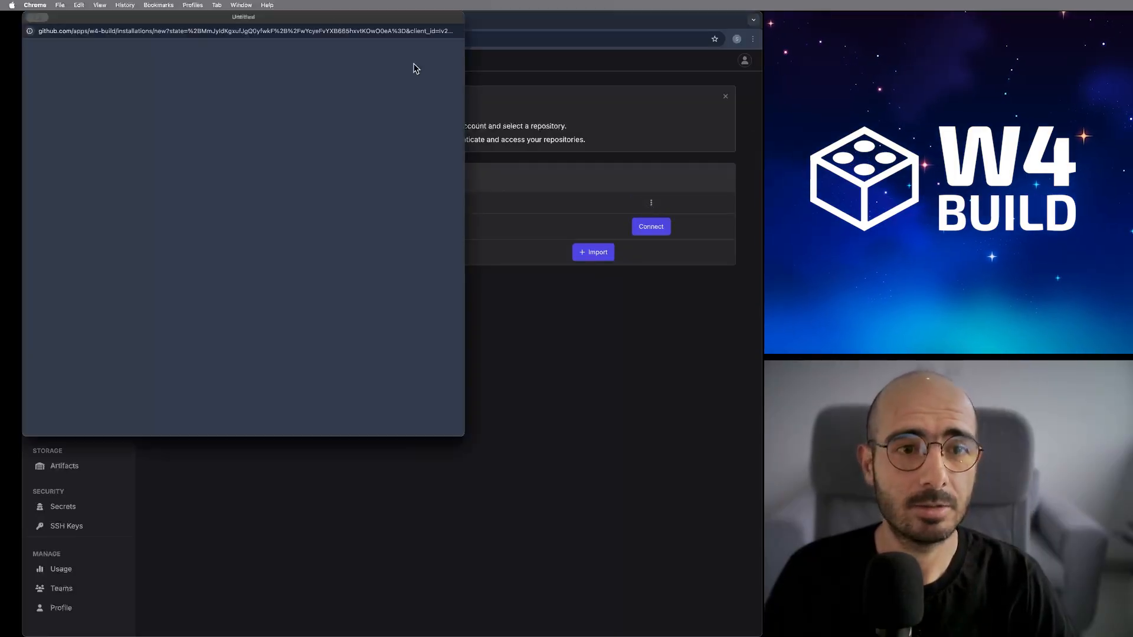
pyautogui.moveTo(327, 16); pyautogui.dragTo(400, 48)
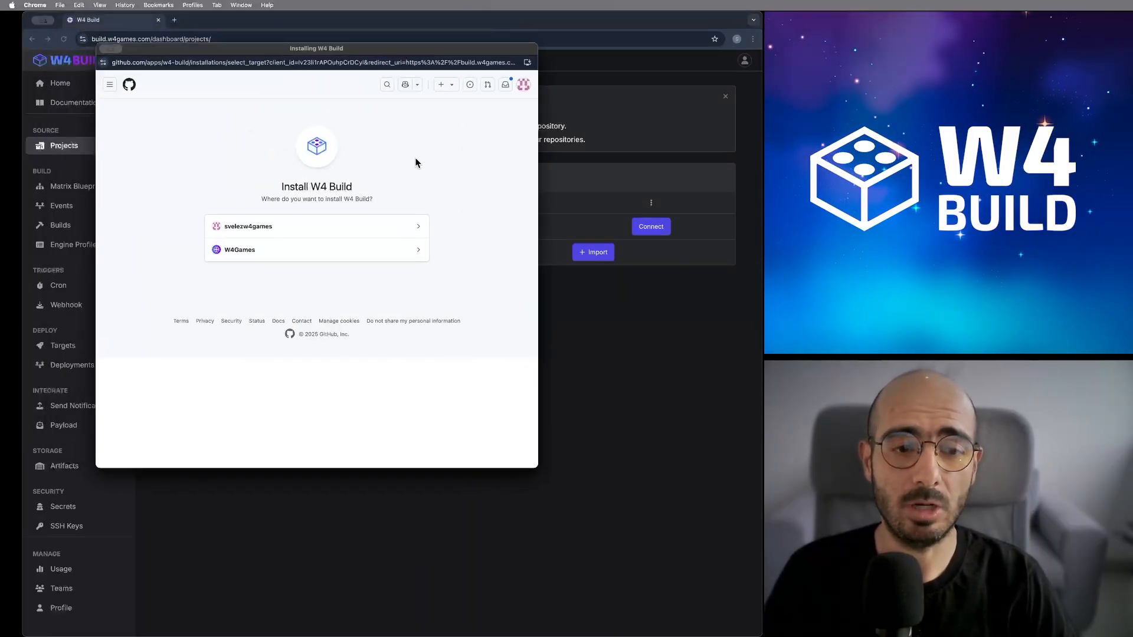
pyautogui.click(362, 227)
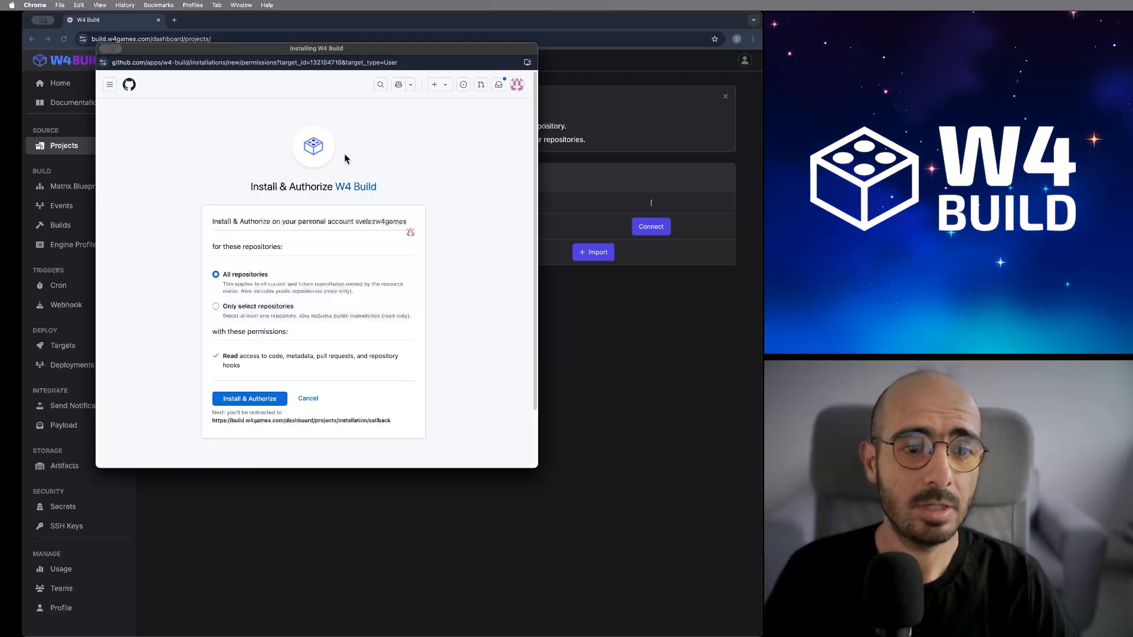
# - Restrict access to only the godot_test_project repository and approve Install & Authorize
pyautogui.click(270, 308)
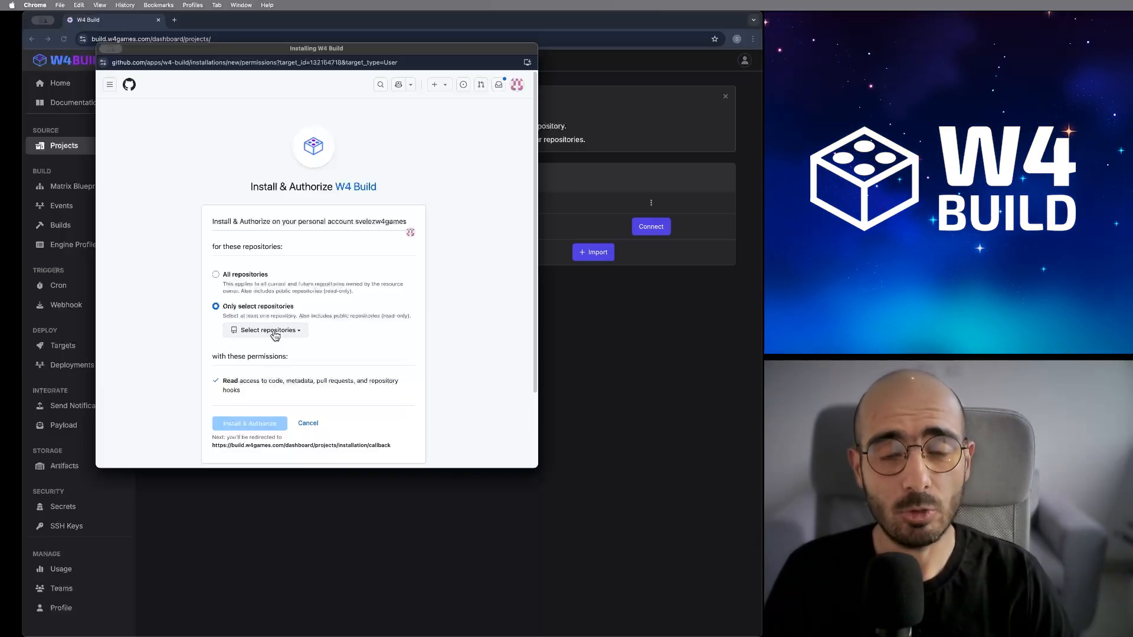
pyautogui.click(275, 330)
pyautogui.write('test')
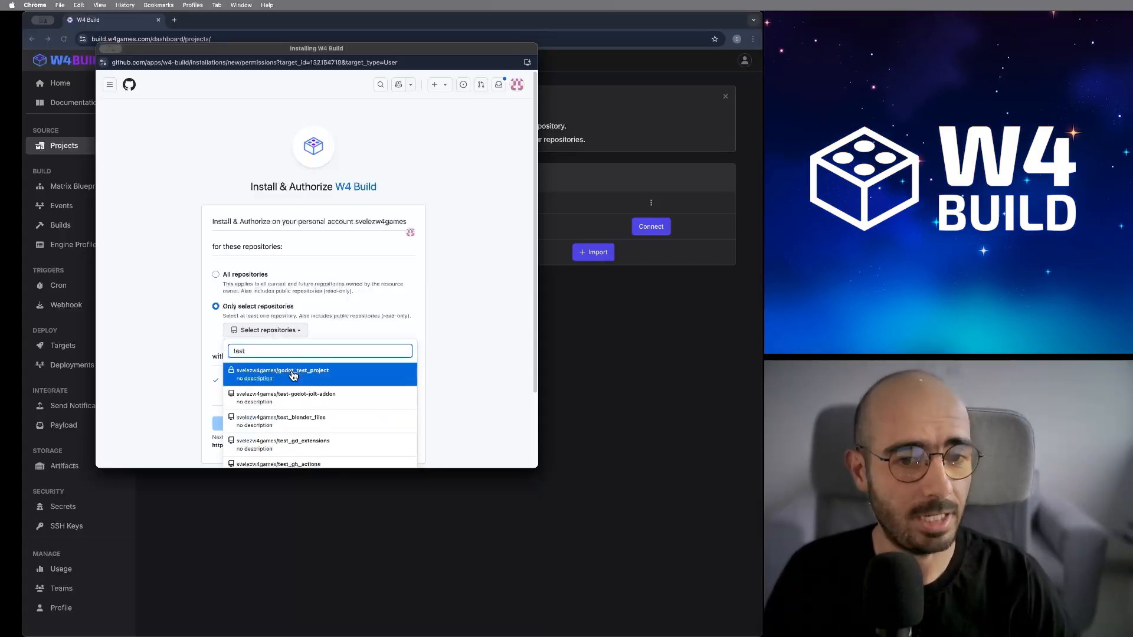
pyautogui.click(298, 376)
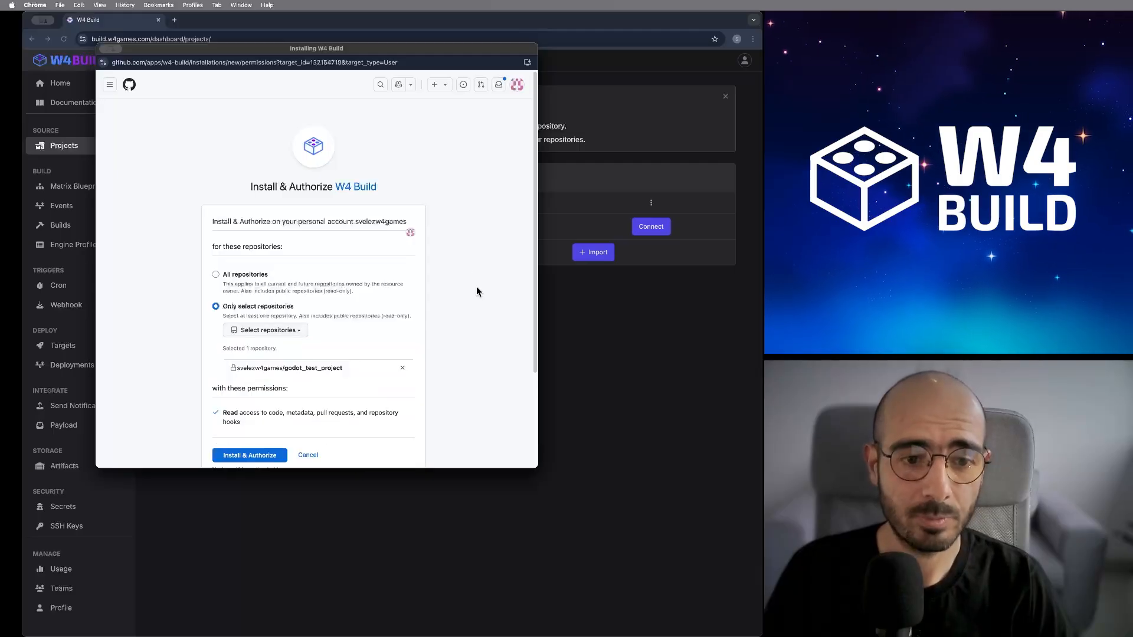
pyautogui.scroll(-2, 479, 304)
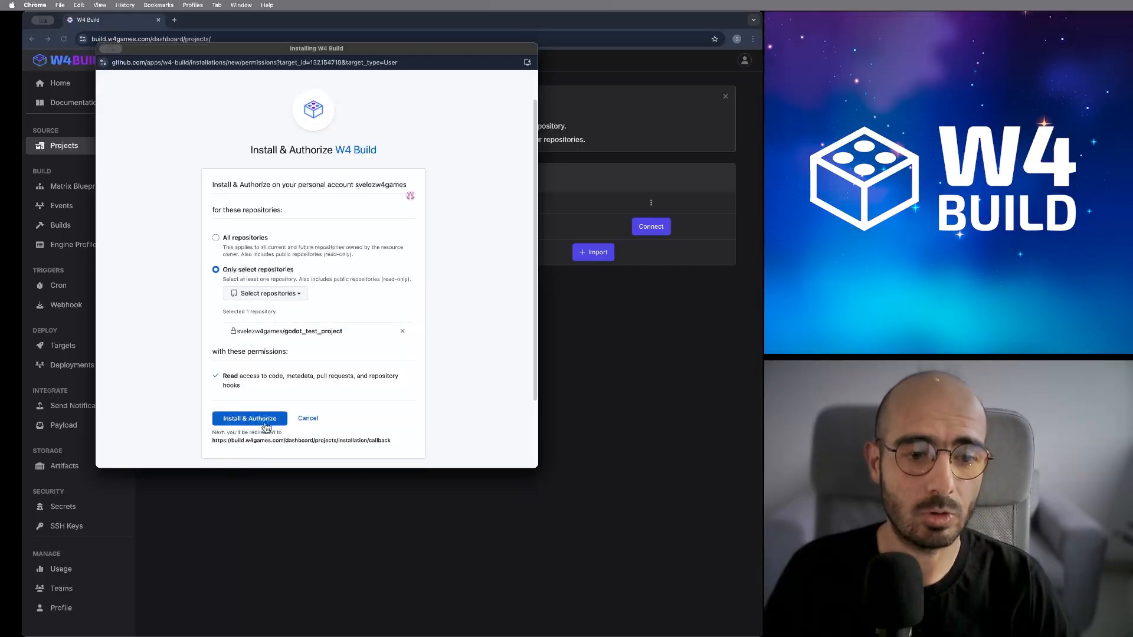
pyautogui.click(266, 423)
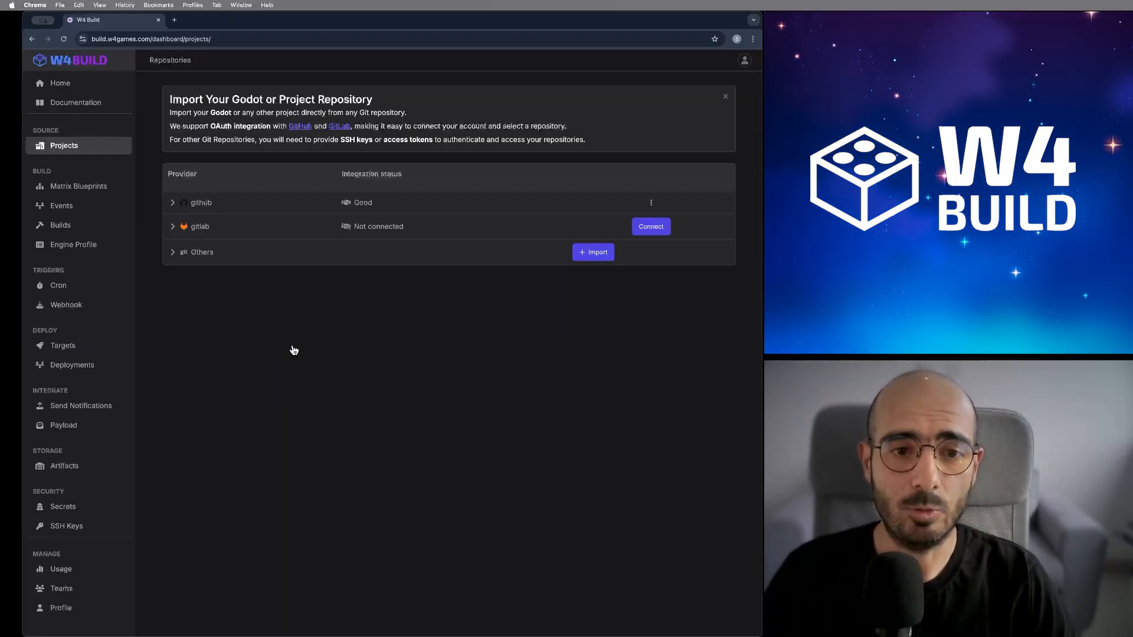
# - Expand the GitHub provider row and start a new matrix from godot_test_project
pyautogui.click(235, 205)
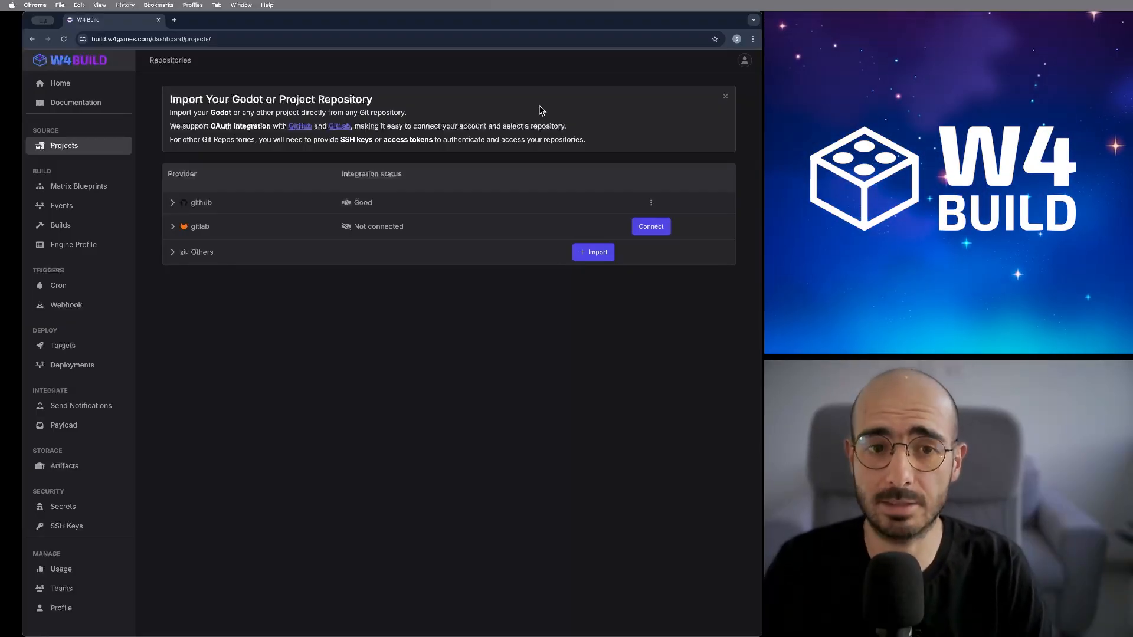
pyautogui.click(517, 204)
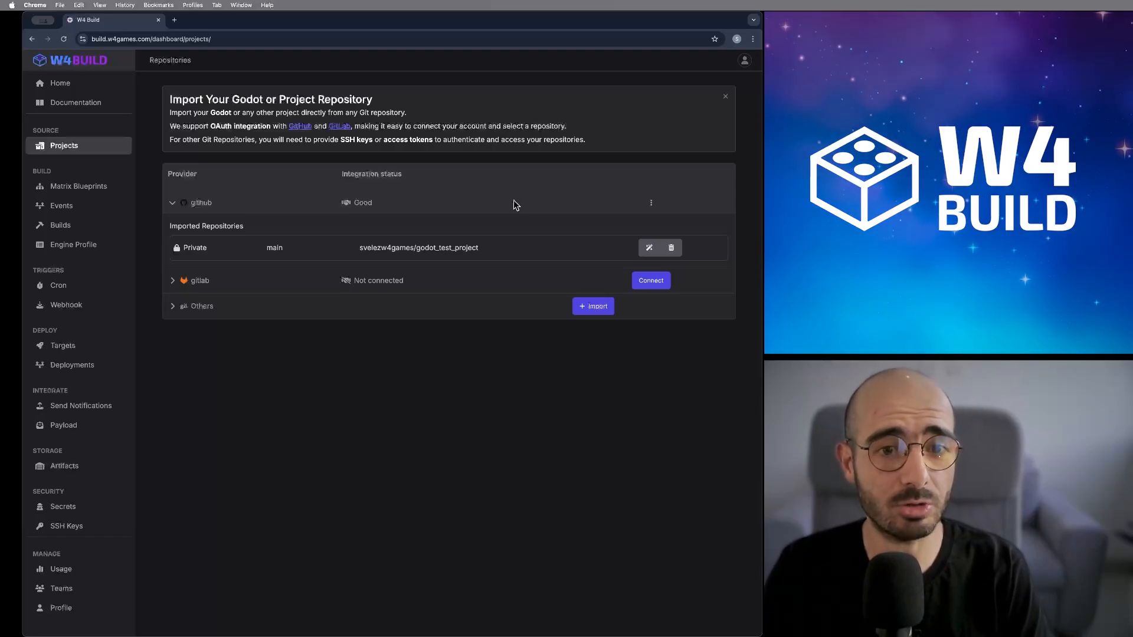
pyautogui.click(649, 248)
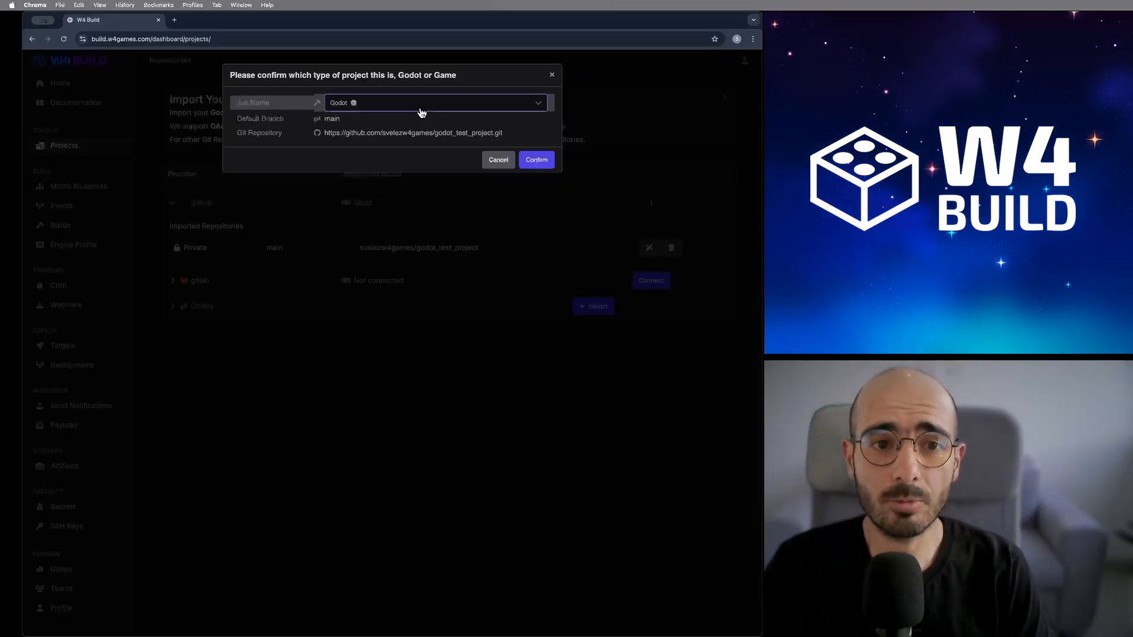
# - Set the project type to Game and confirm the godot_test_project blueprint
pyautogui.click(421, 106)
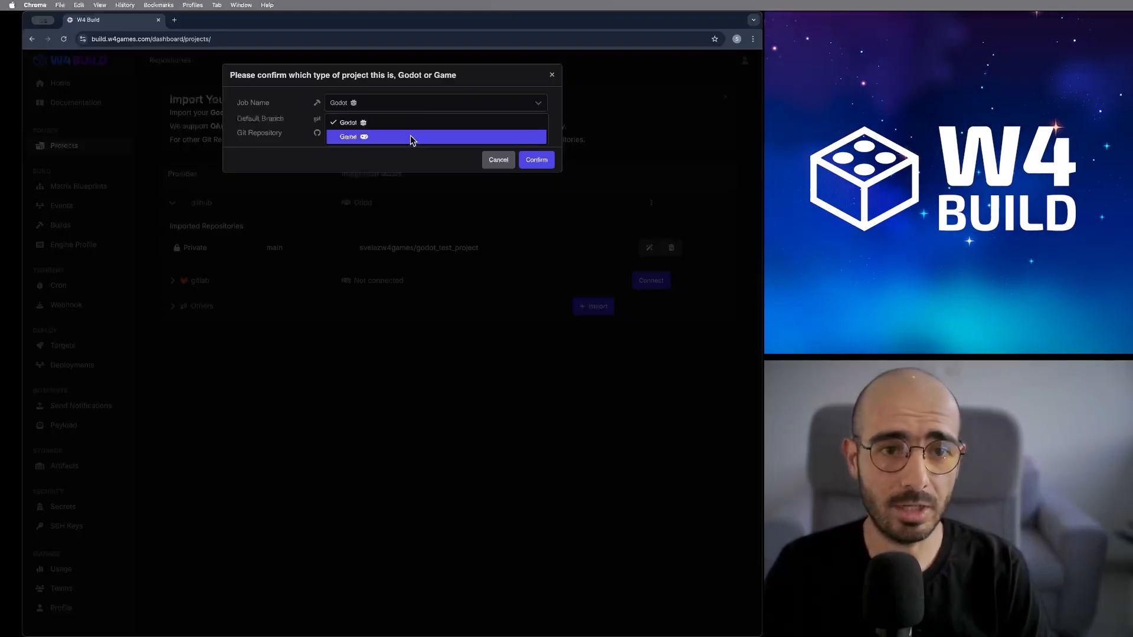
pyautogui.click(412, 137)
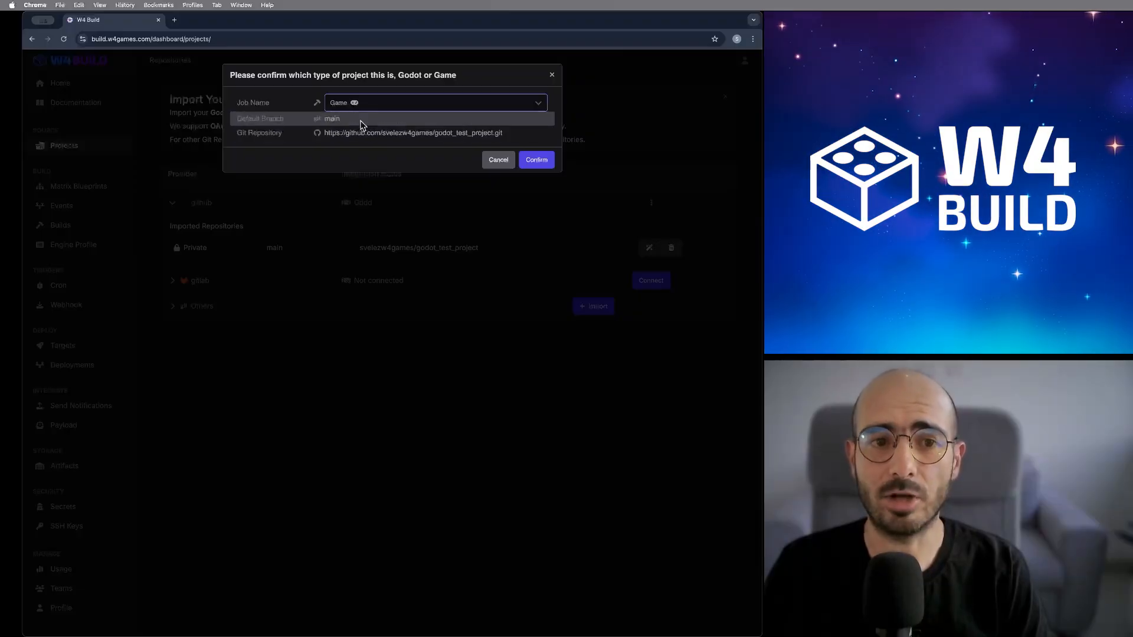
pyautogui.click(545, 163)
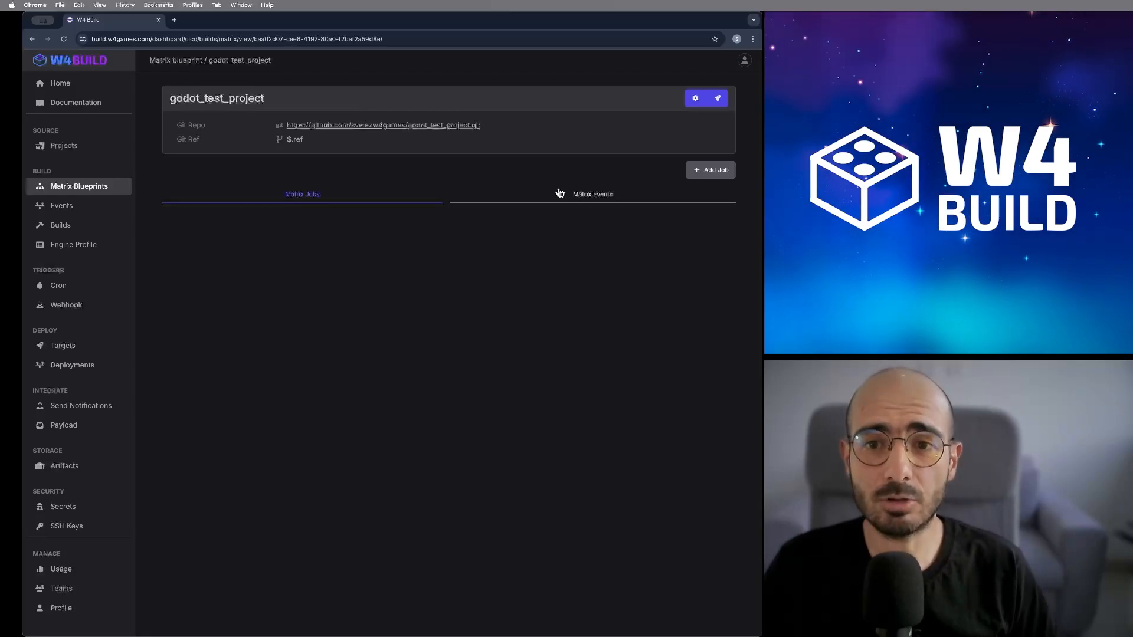
# - Configure the matrix for Official Stable Godot 4.4.1-stable with game export name 'godot test'
pyautogui.click(694, 100)
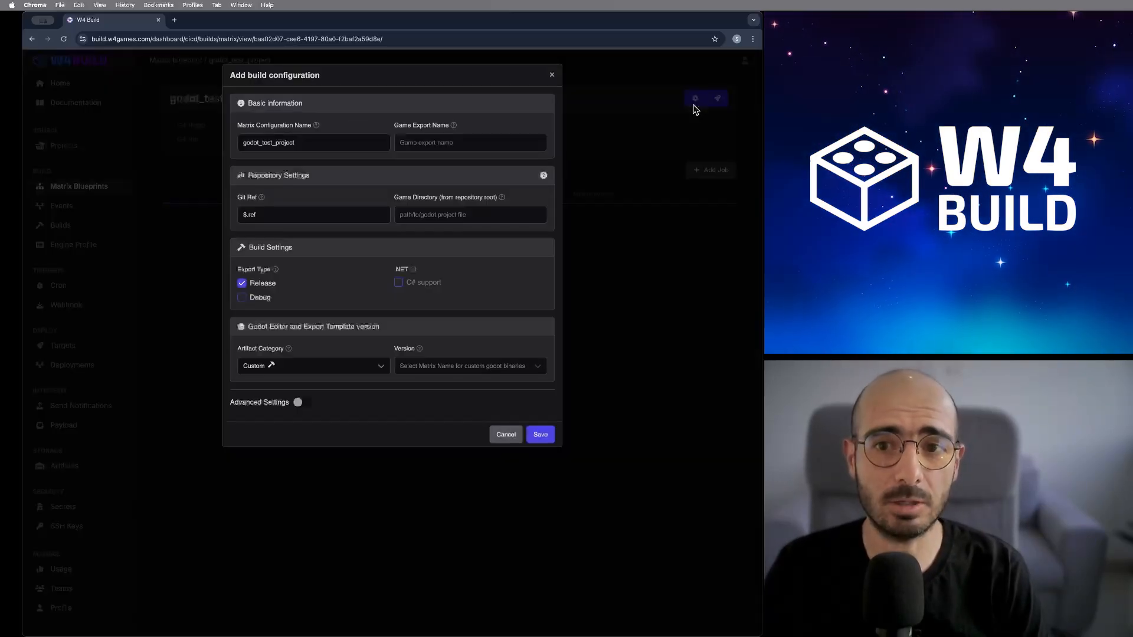
pyautogui.click(381, 368)
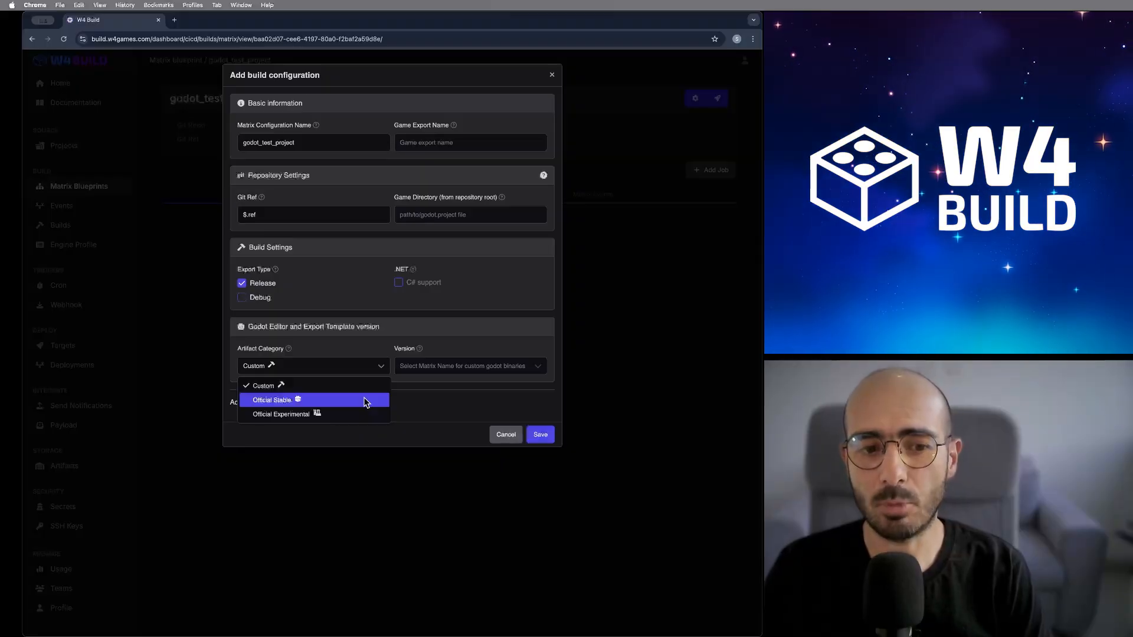
pyautogui.click(363, 401)
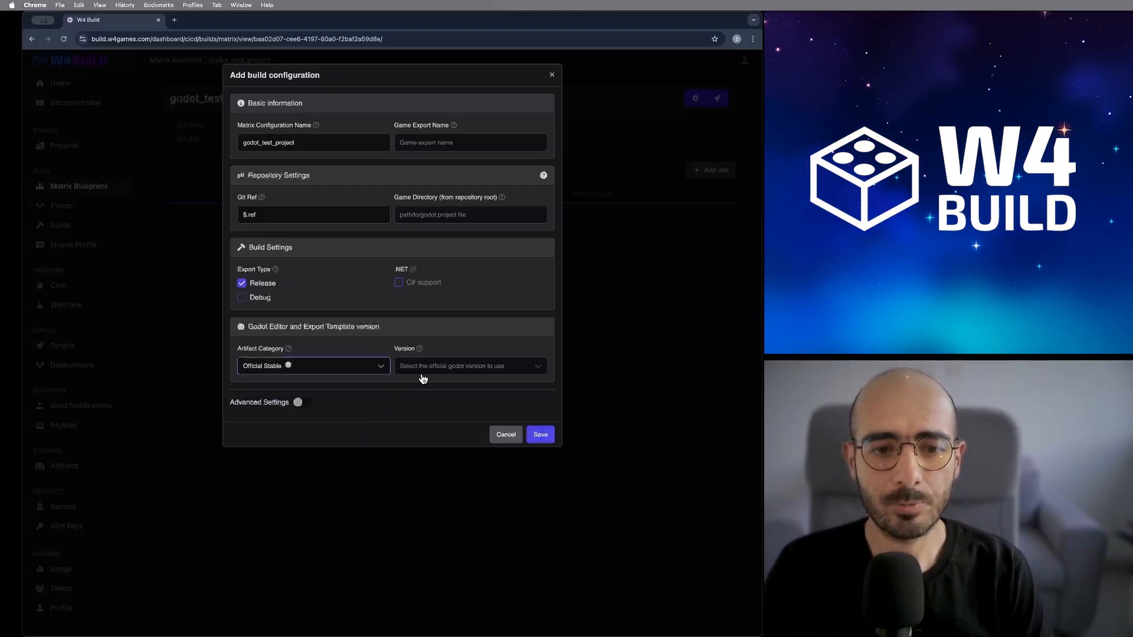
pyautogui.click(424, 370)
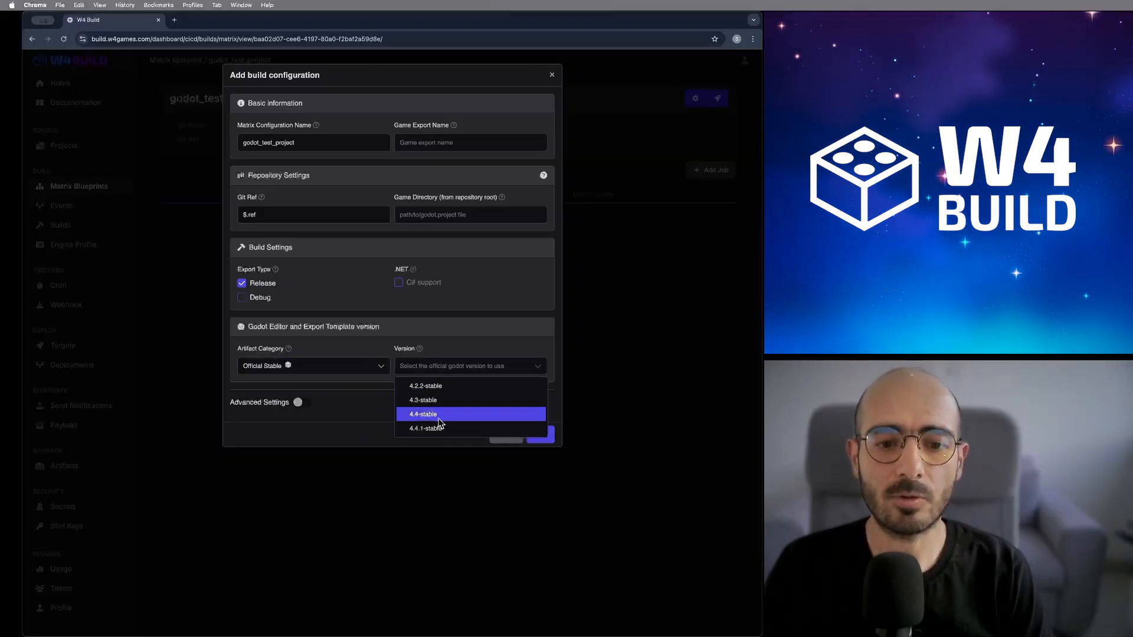
pyautogui.click(443, 428)
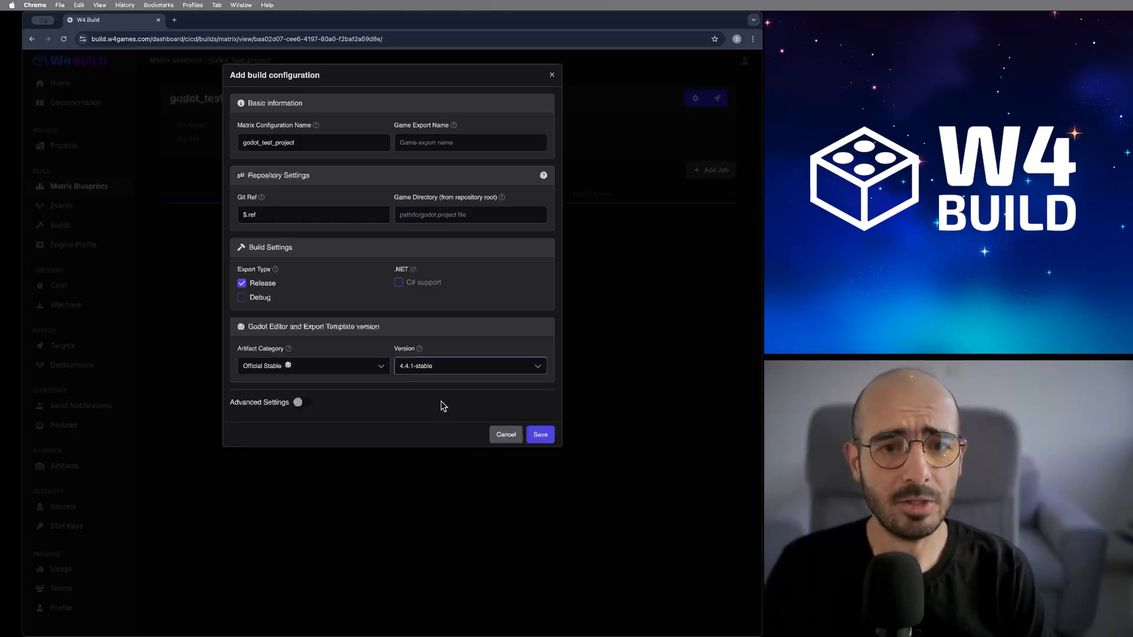
pyautogui.click(427, 143)
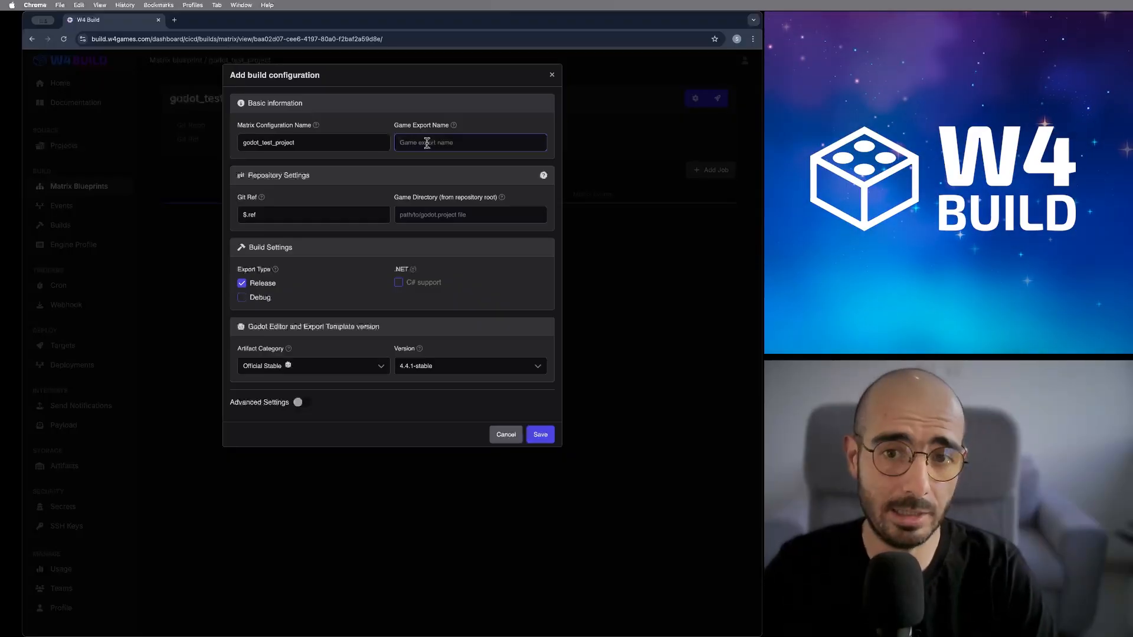
pyautogui.write('godot tes')
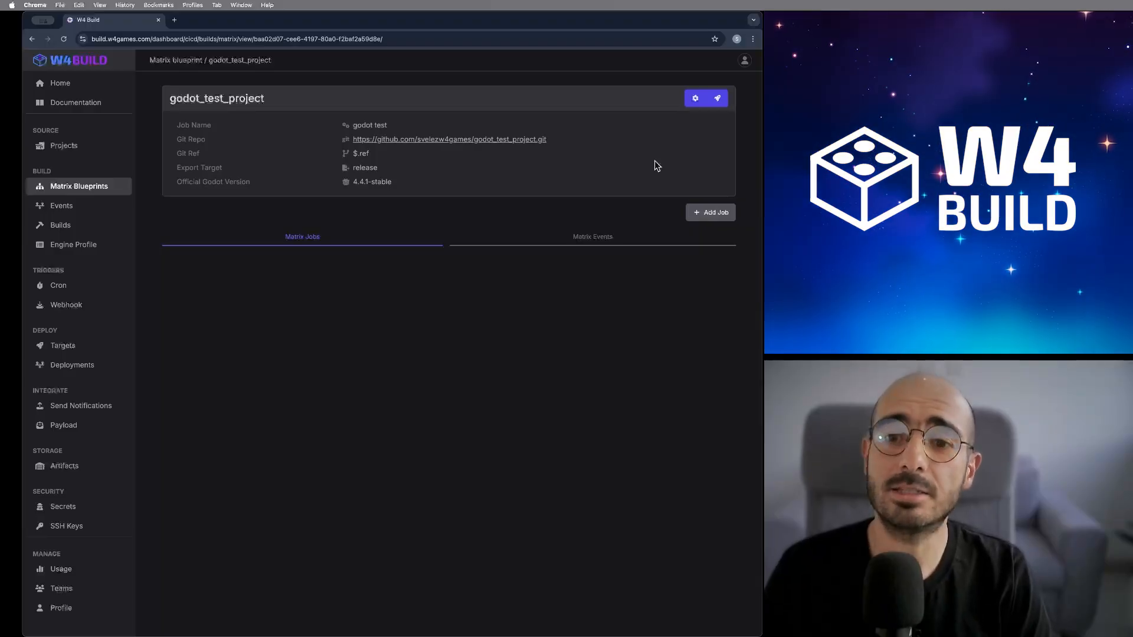
# - Add a macOS job with export preset macOS and Steam depot ID 3626584
pyautogui.click(715, 218)
pyautogui.click(327, 117)
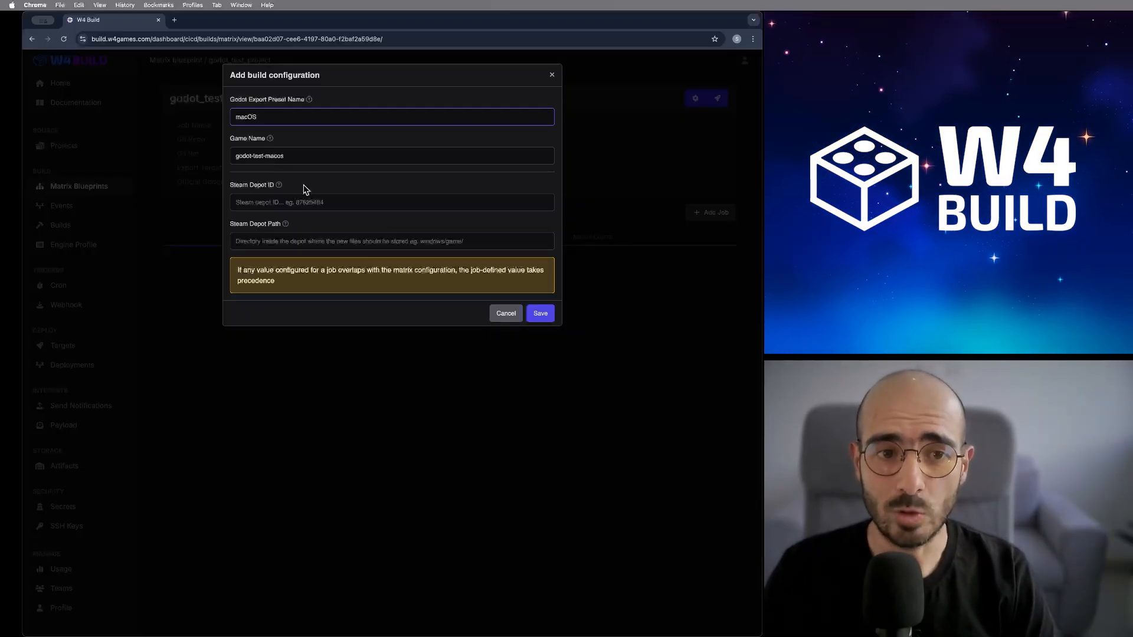
pyautogui.click(297, 201)
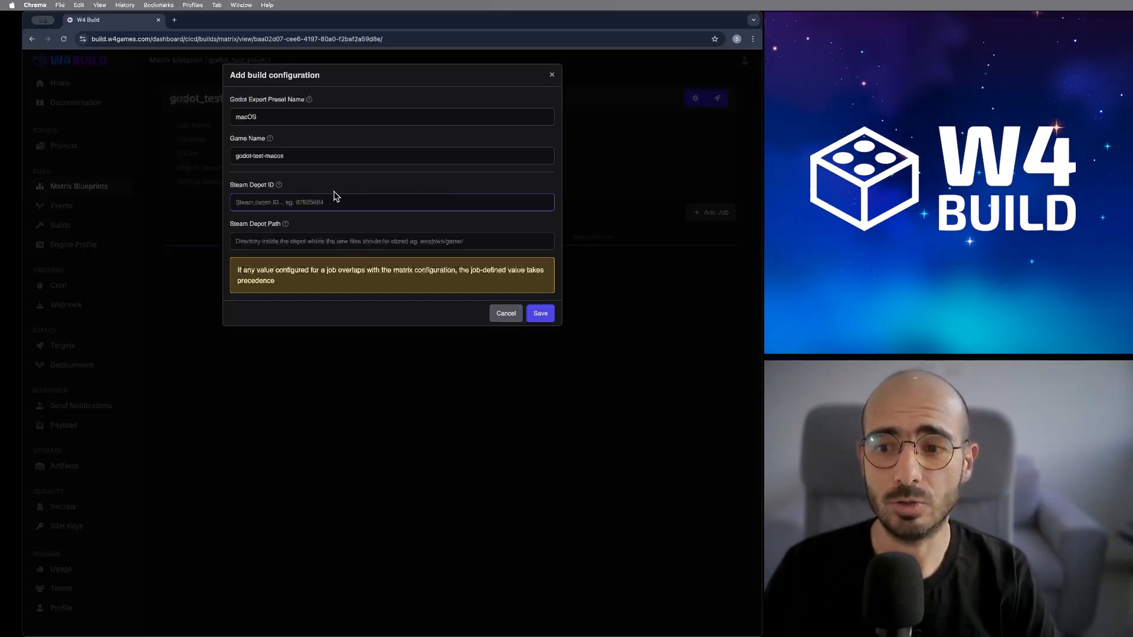
pyautogui.write('3626584')
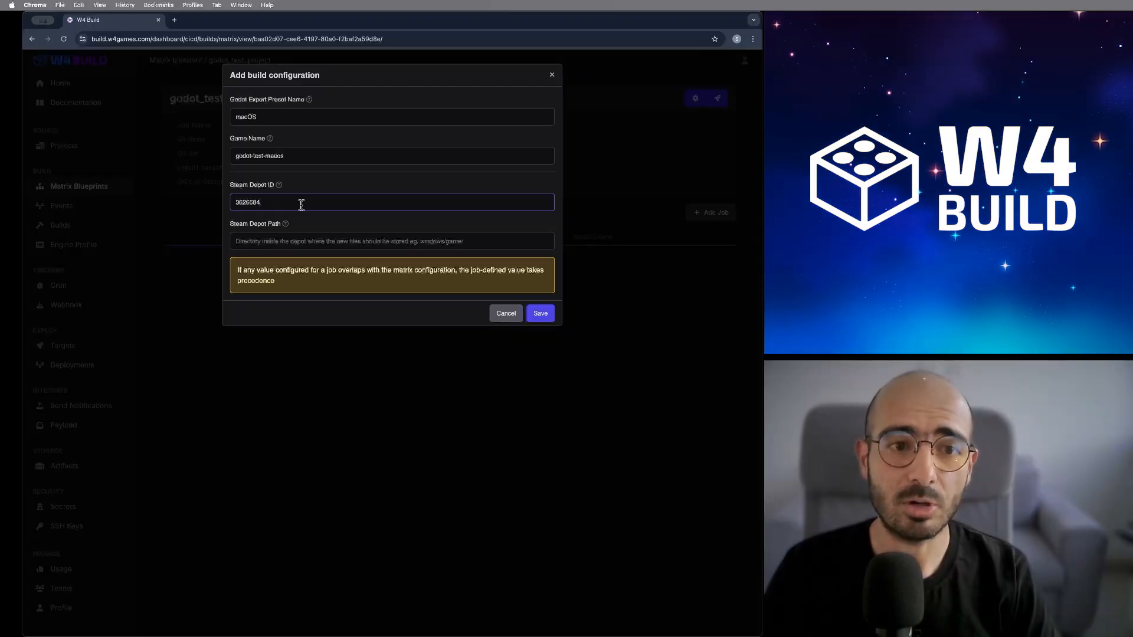
pyautogui.click(540, 314)
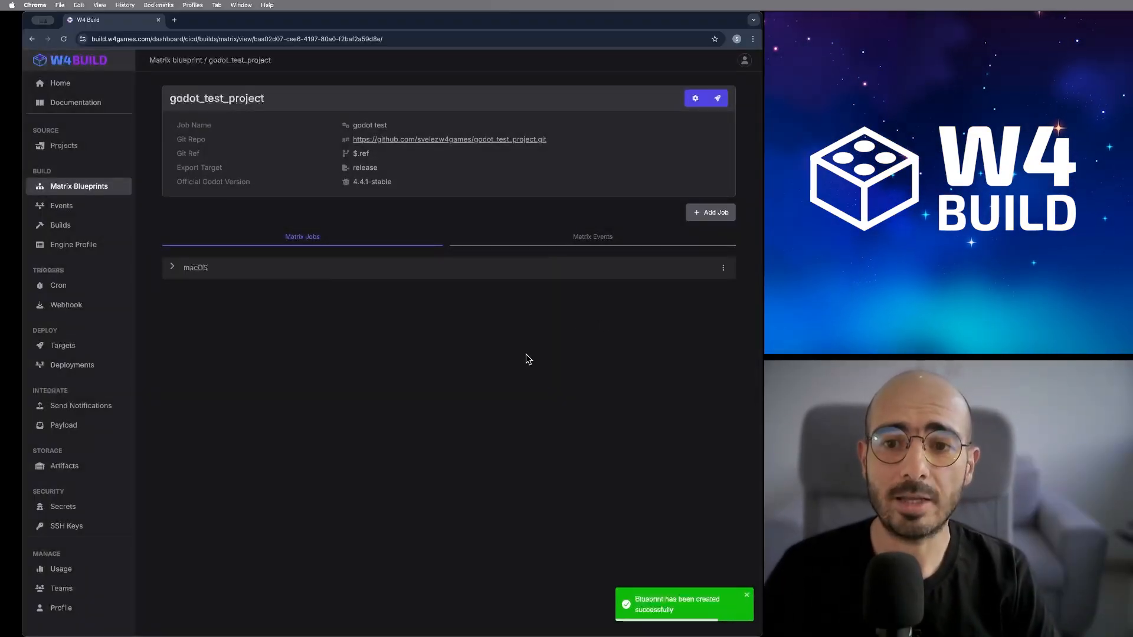
# - Add a Linux/X11 job, game name godot-test-linux-x11, with Steam depot ID 3626585
pyautogui.click(712, 213)
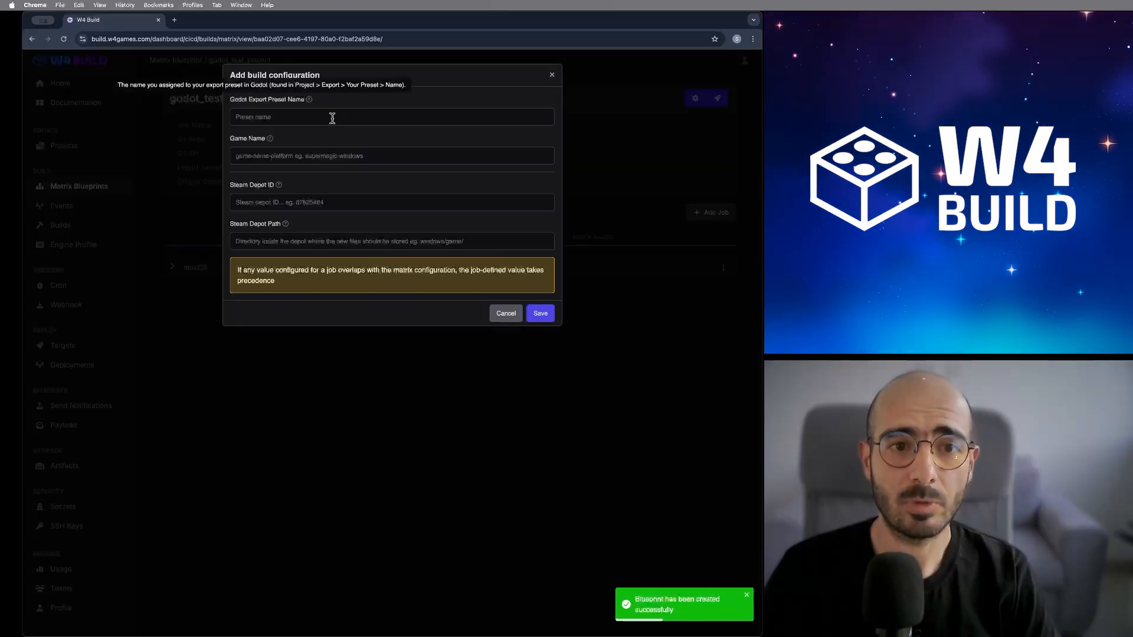
pyautogui.click(333, 118)
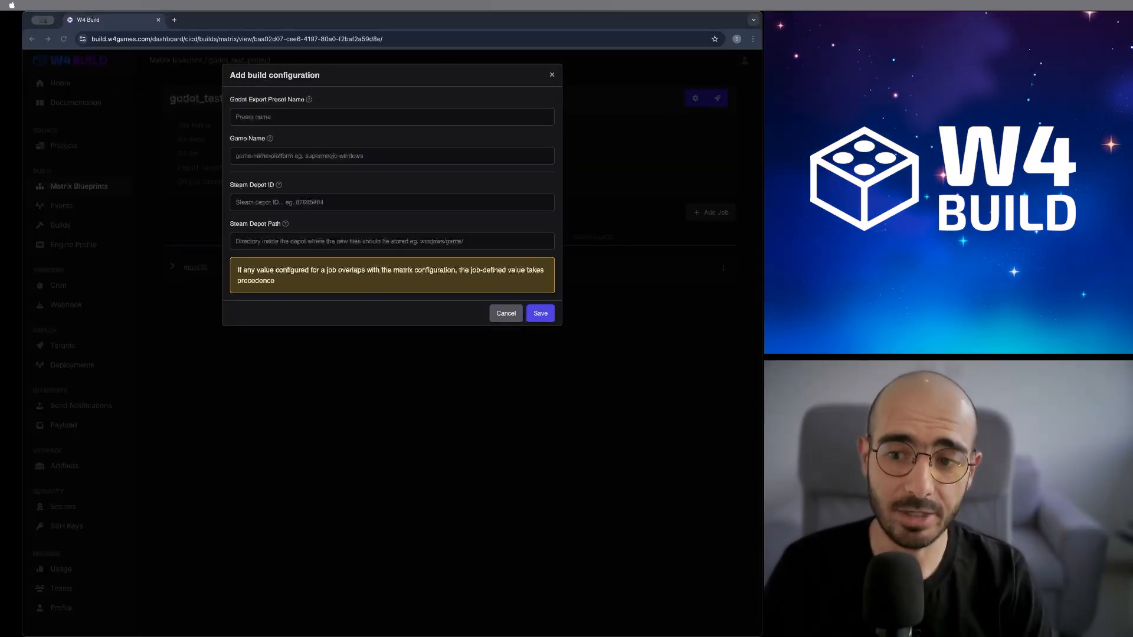
pyautogui.click(296, 117)
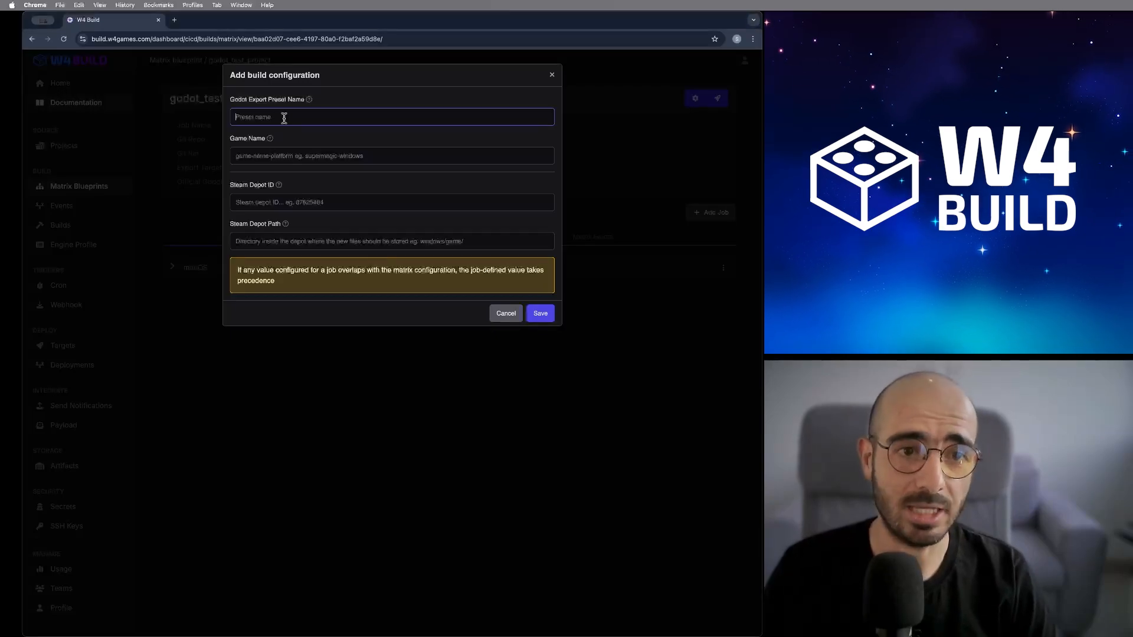
pyautogui.write('Linux/X11')
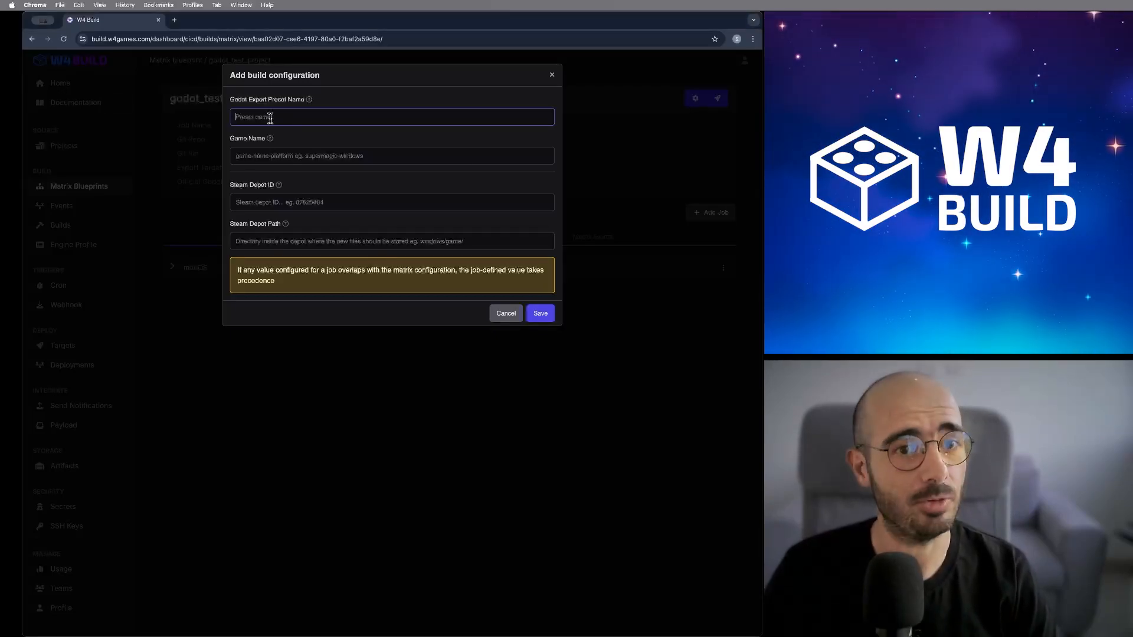
pyautogui.click(956, 360)
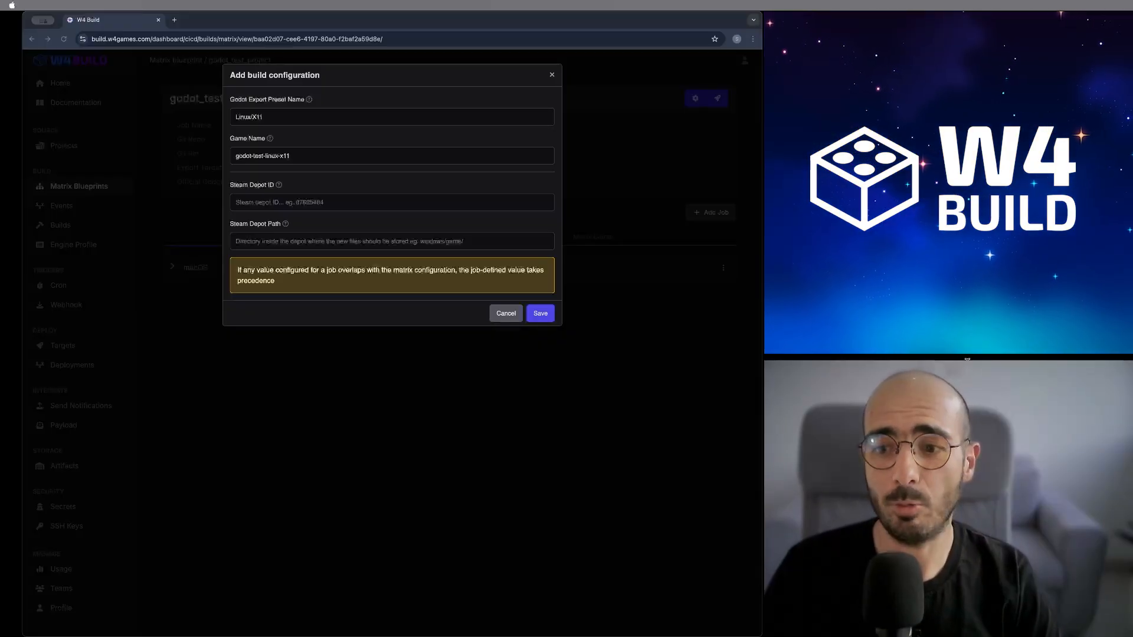
pyautogui.click(305, 202)
pyautogui.write('3626585')
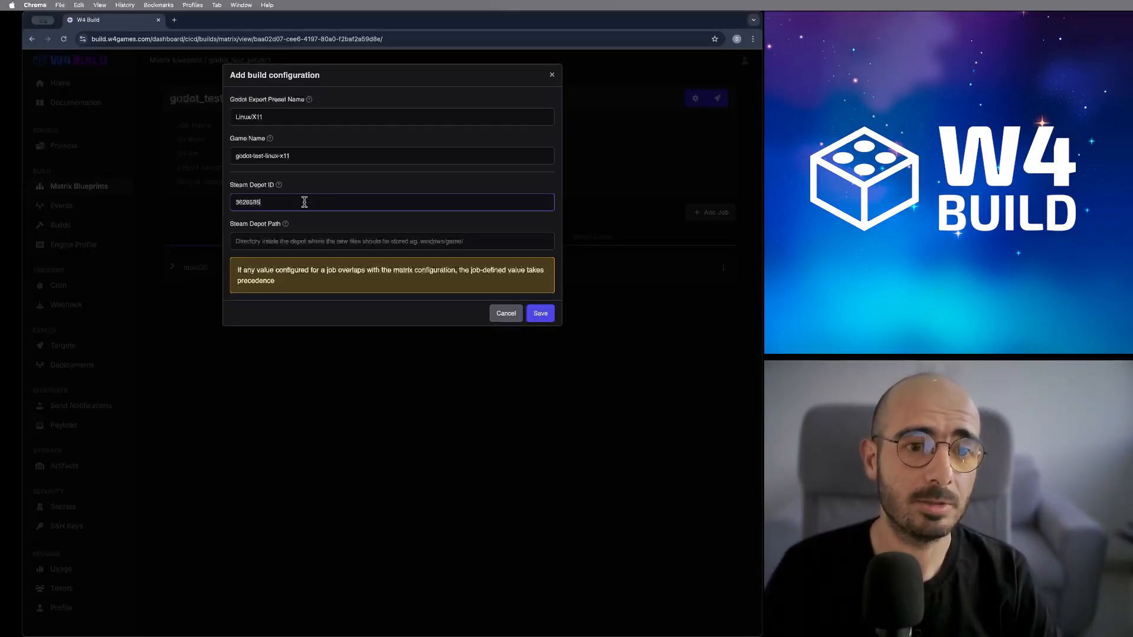
pyautogui.click(538, 319)
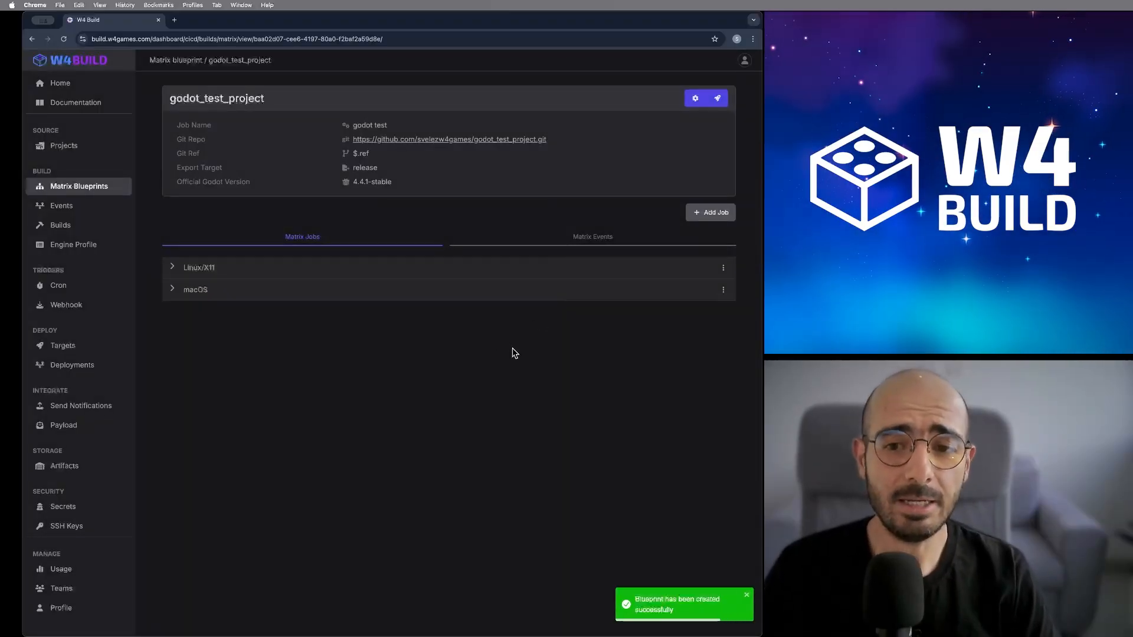
pyautogui.click(892, 357)
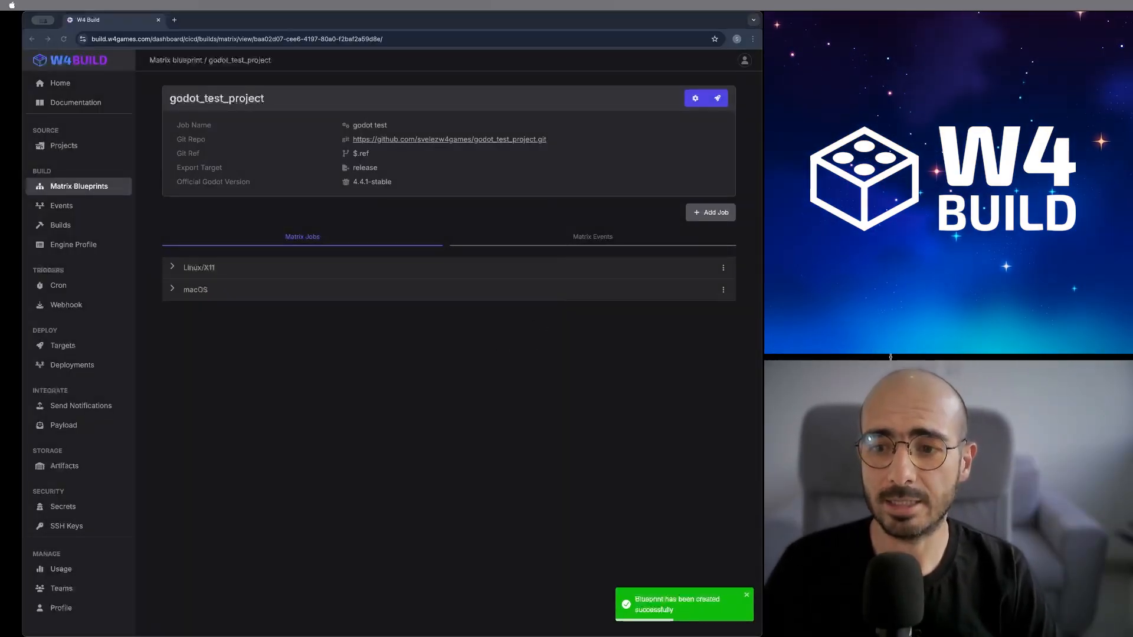
# - Add a Windows Desktop job with Steam depot ID 3626588, then go to Deployment Targets
pyautogui.click(711, 213)
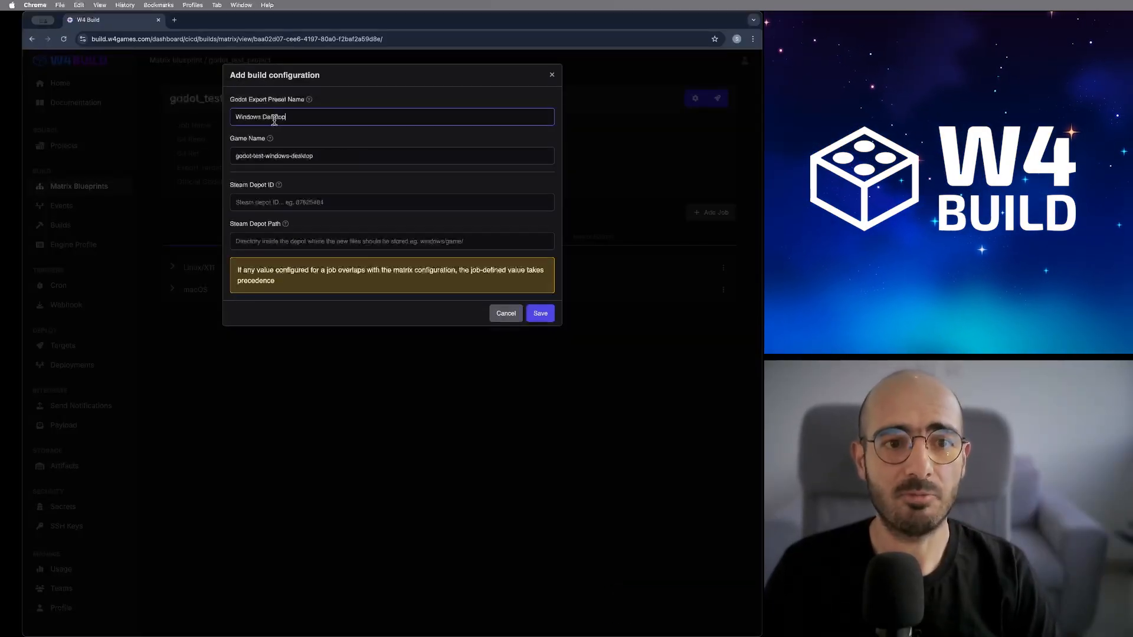
pyautogui.click(971, 357)
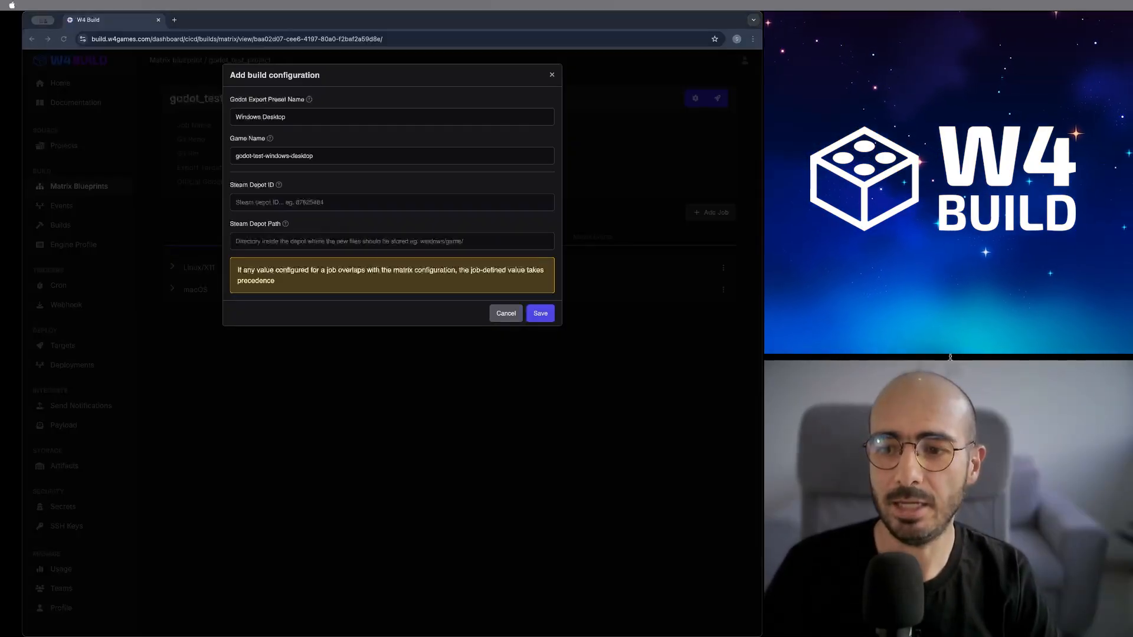
pyautogui.click(337, 203)
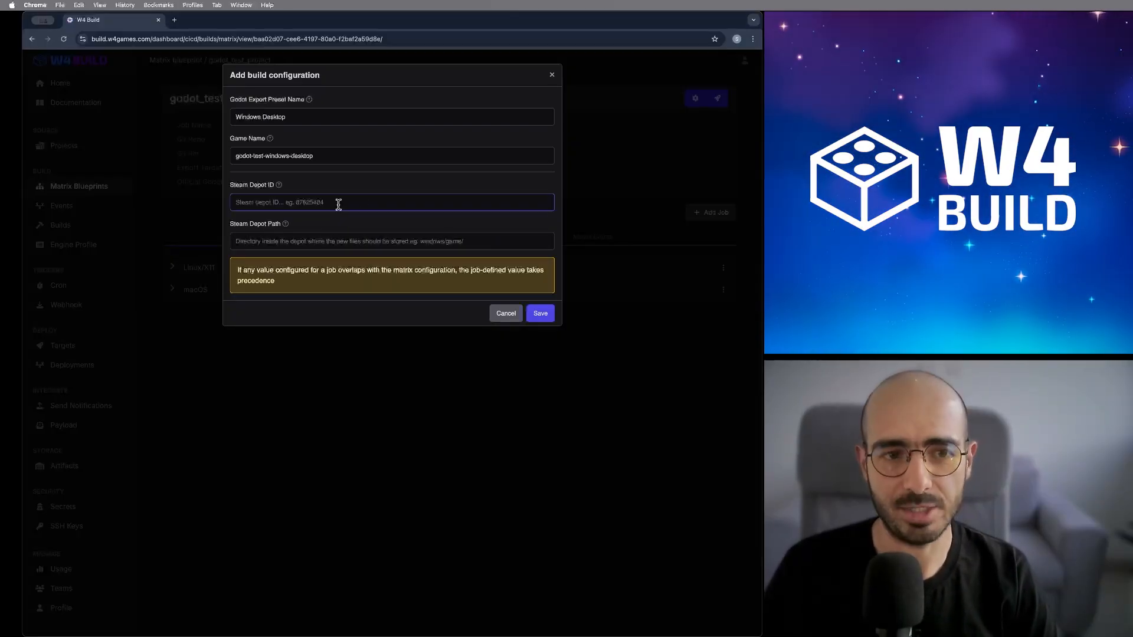
pyautogui.write('3626588')
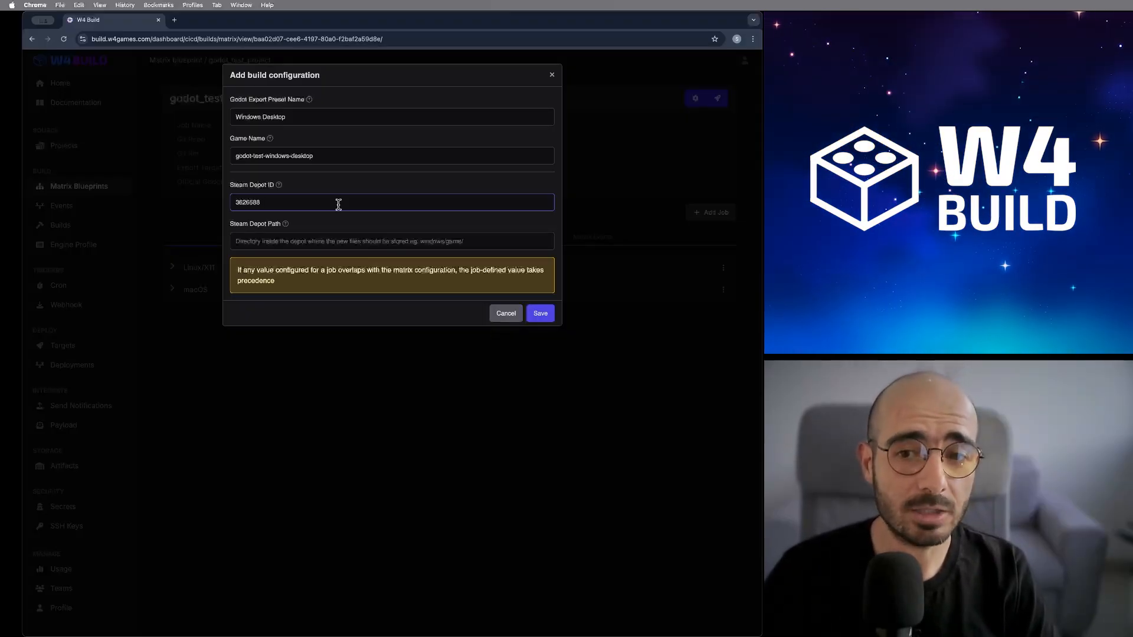
pyautogui.click(539, 317)
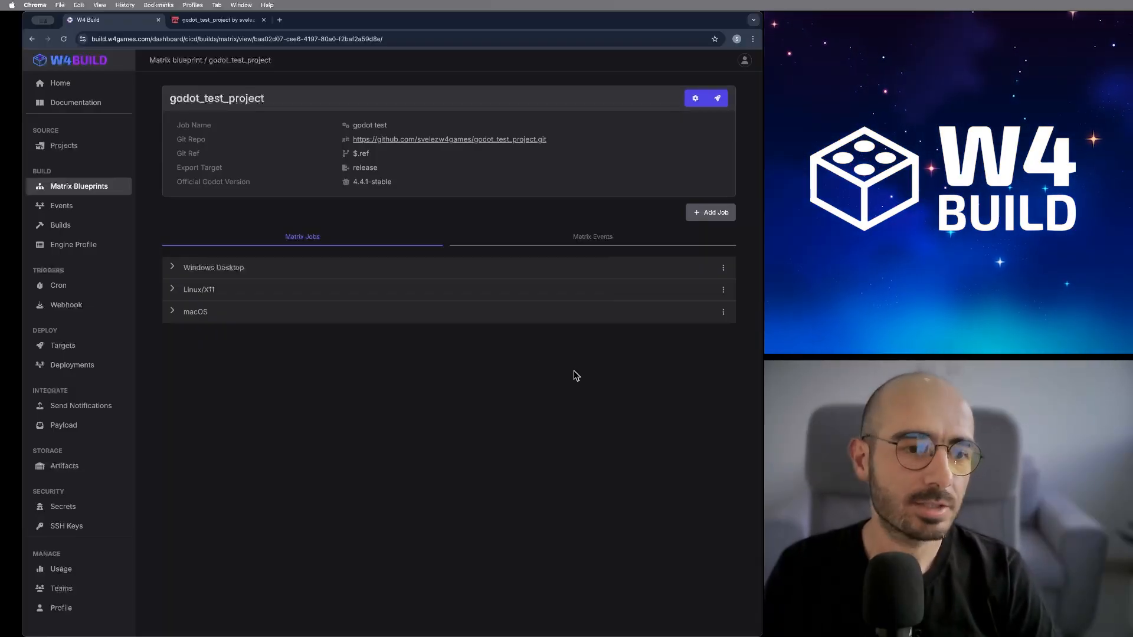
pyautogui.click(124, 348)
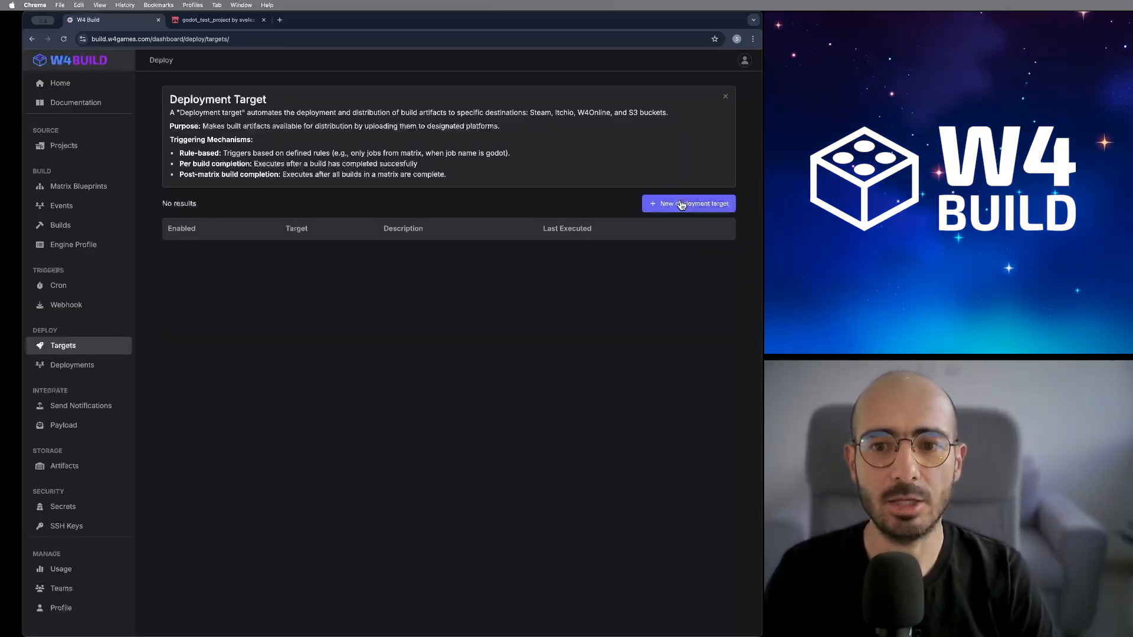
# - Create an itchio deployment target with short description 'itchio deployment'
pyautogui.click(685, 207)
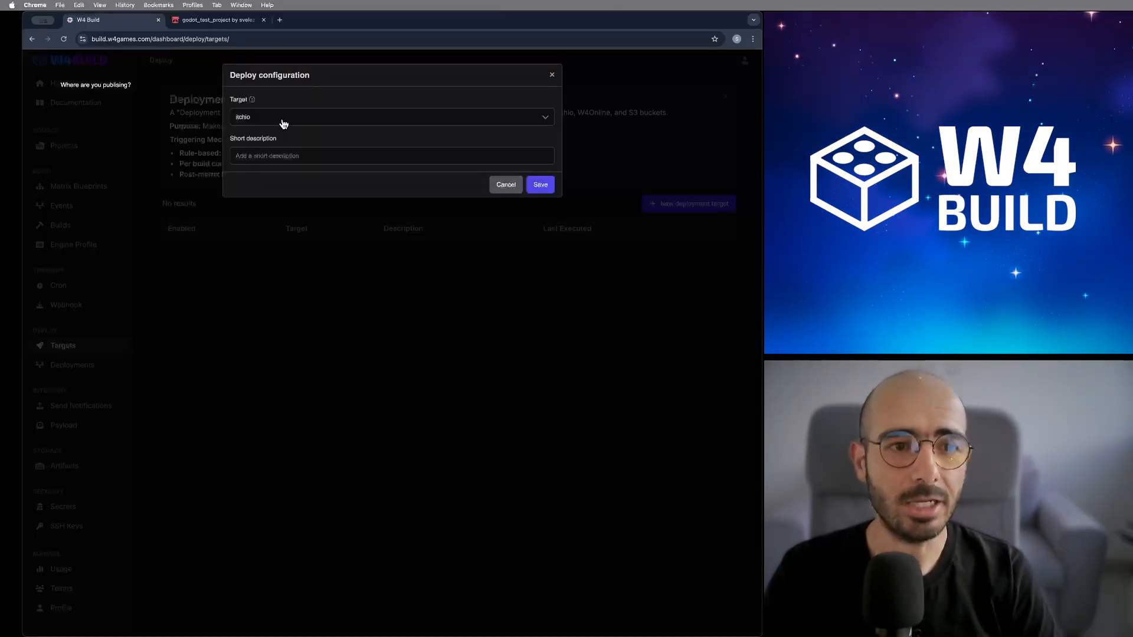
pyautogui.click(285, 156)
pyautogui.write('itchio deployment')
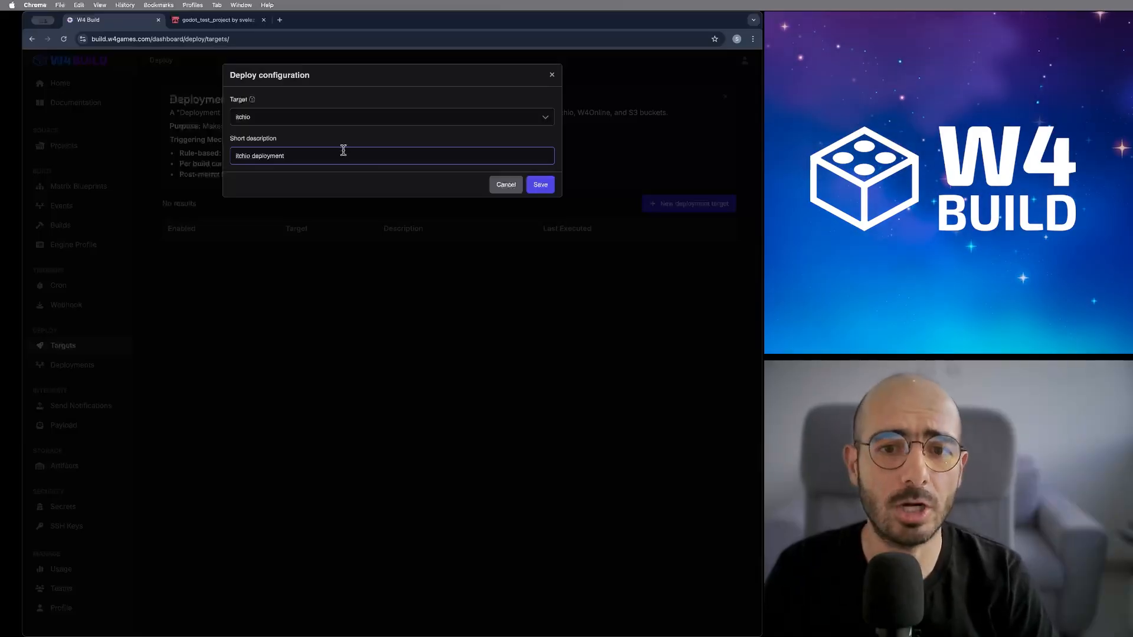
pyautogui.click(549, 189)
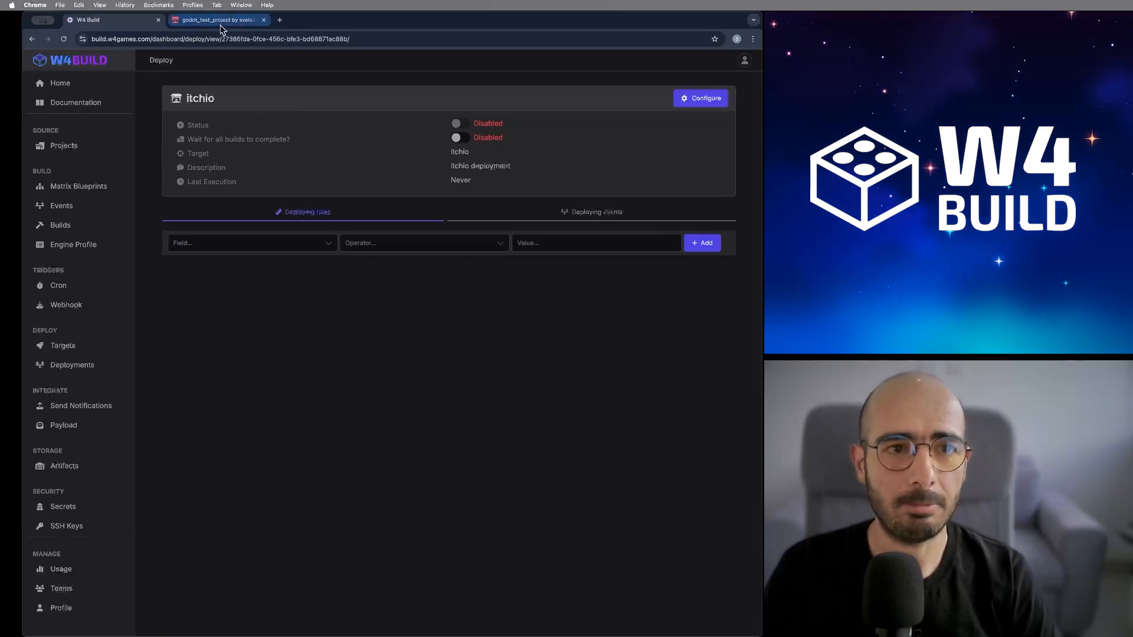
# - Check the itch.io project page, then paste the itch.io API key into the deploy settings
pyautogui.click(219, 23)
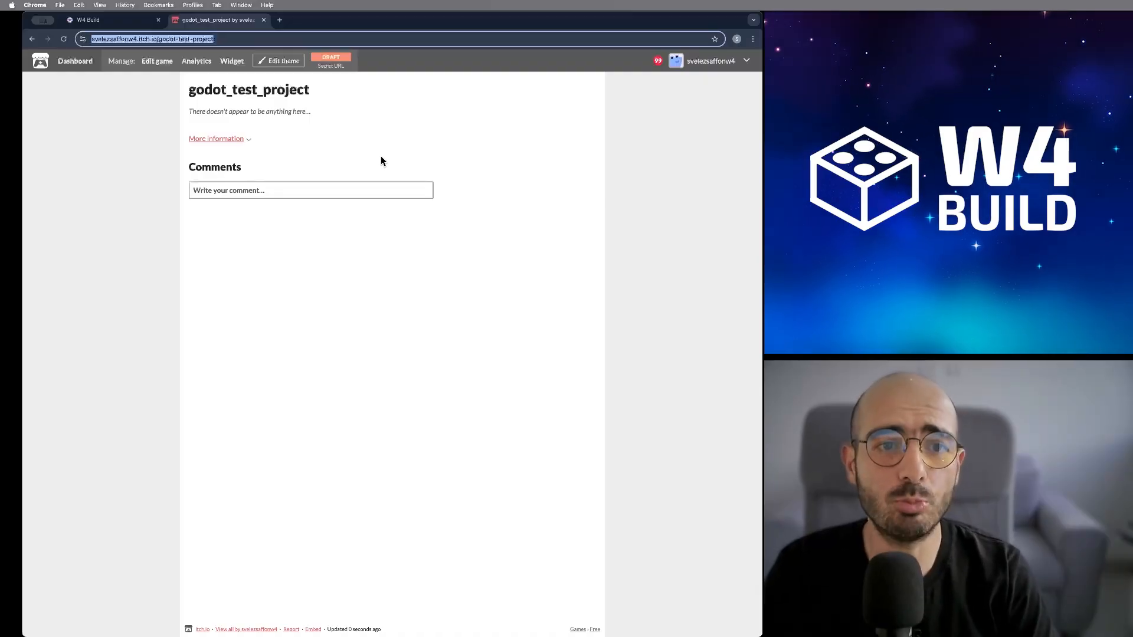
pyautogui.click(136, 21)
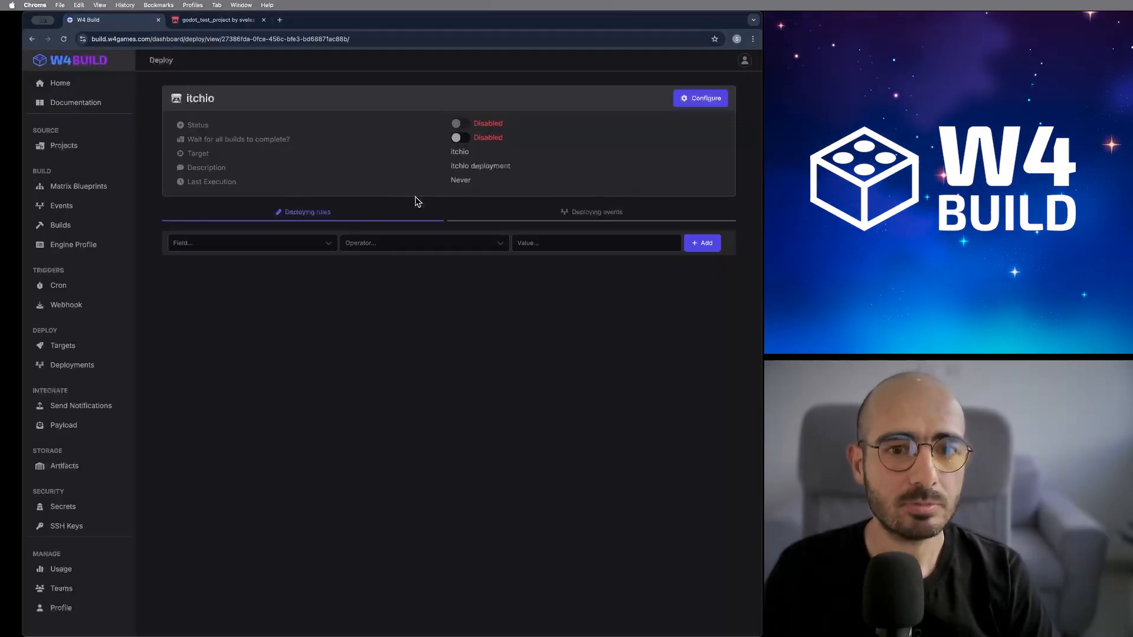
pyautogui.click(707, 99)
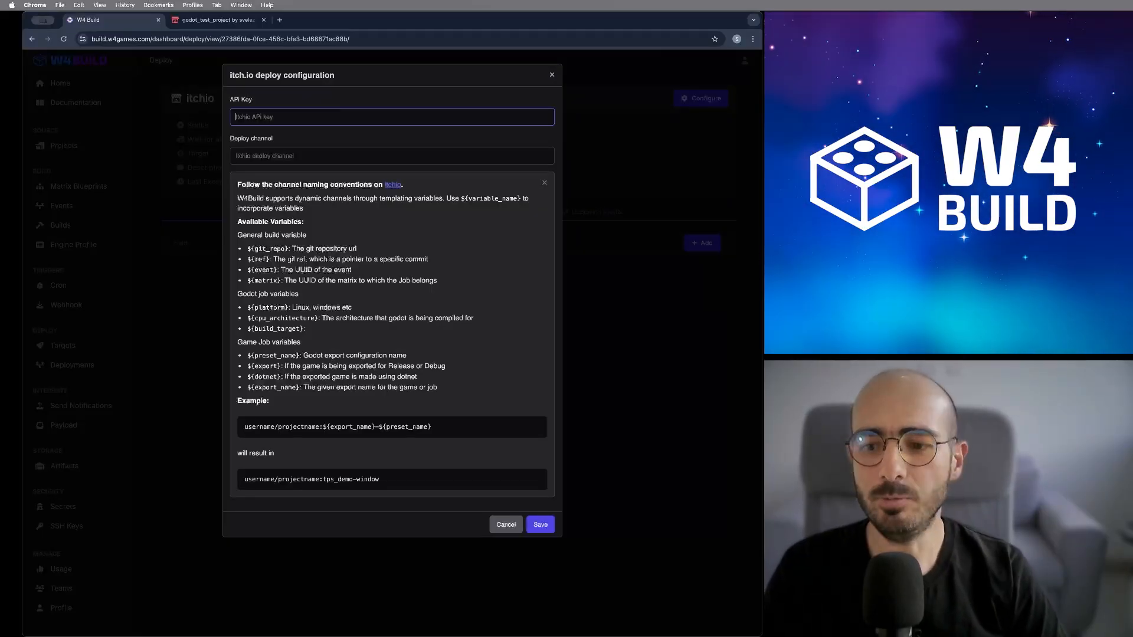
pyautogui.press('super+v')
# - Set the deploy channel using the ${export_name} template and save the itch.io configuration
pyautogui.click(297, 157)
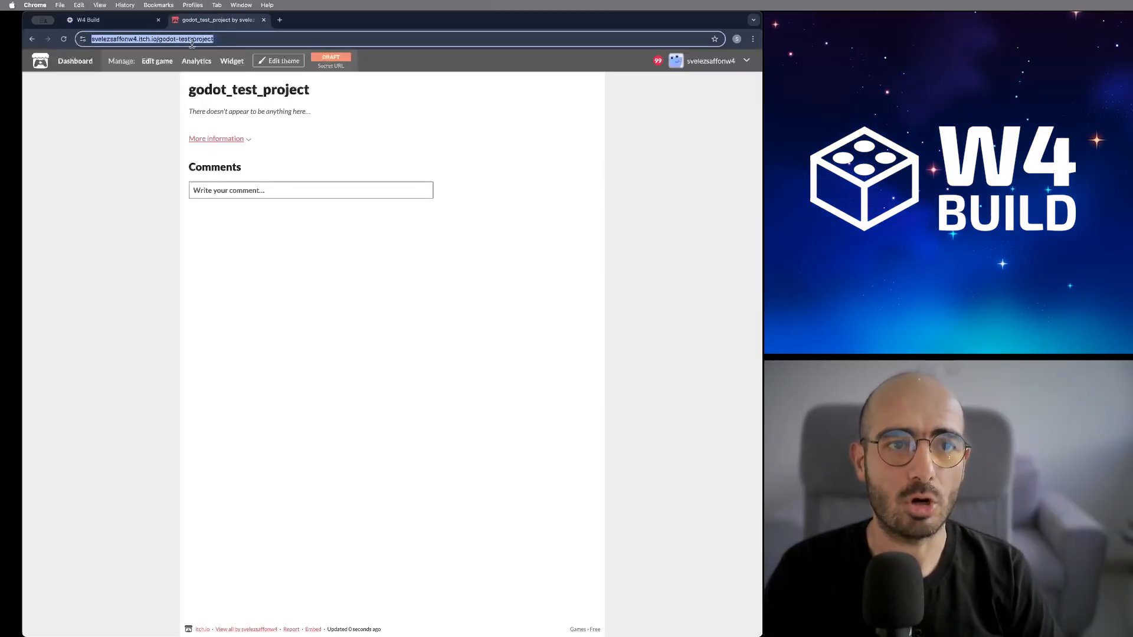
pyautogui.click(119, 22)
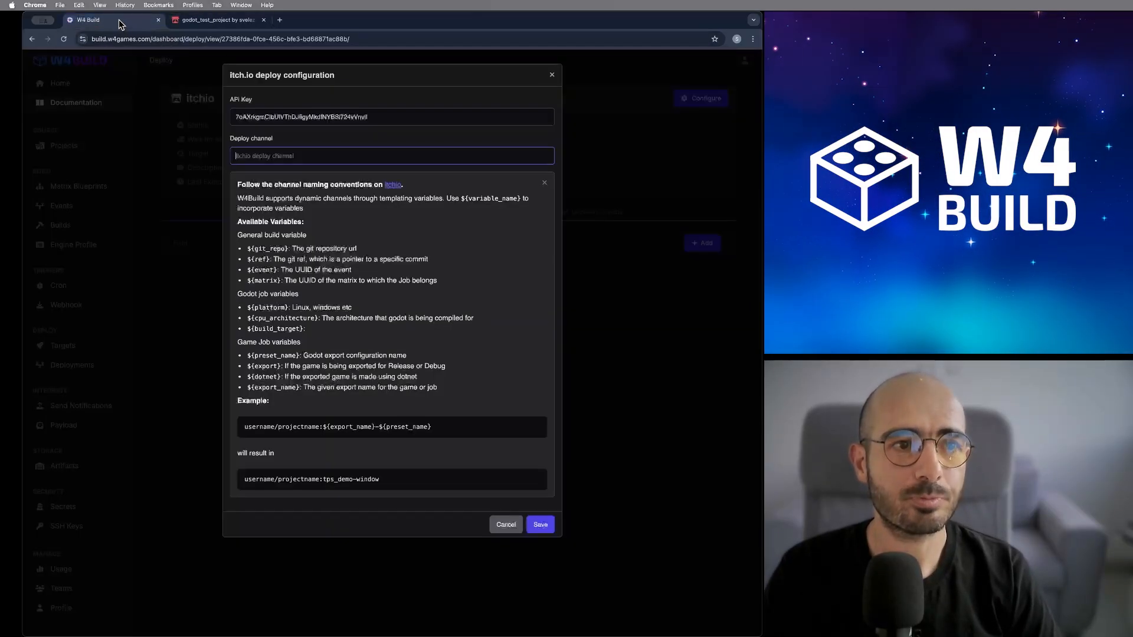
pyautogui.tripleClick(301, 427)
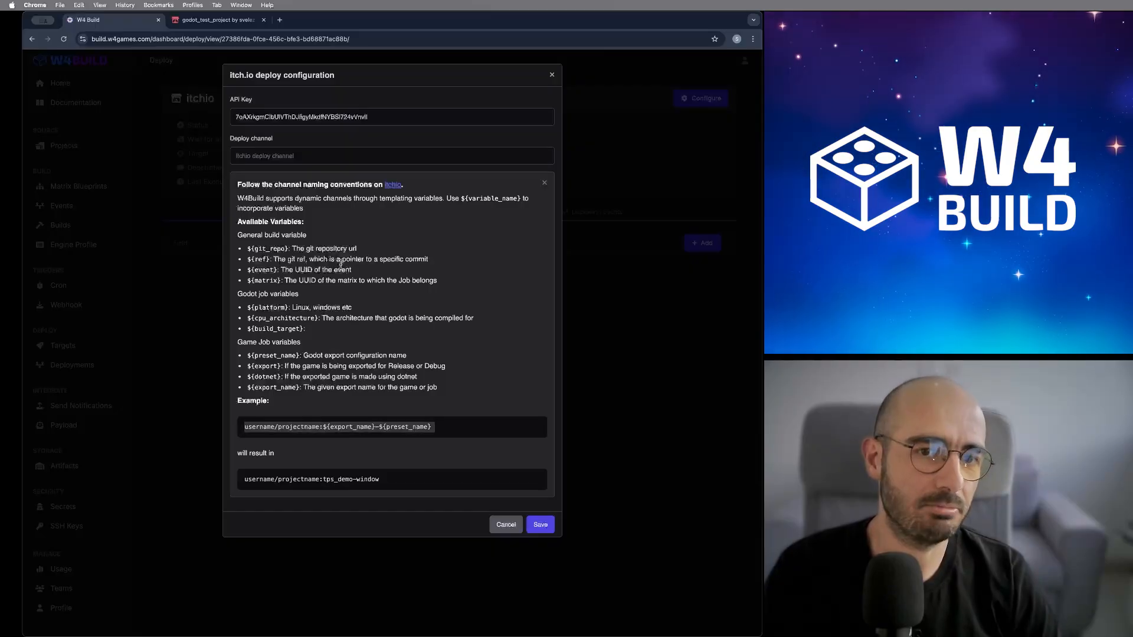
pyautogui.click(295, 157)
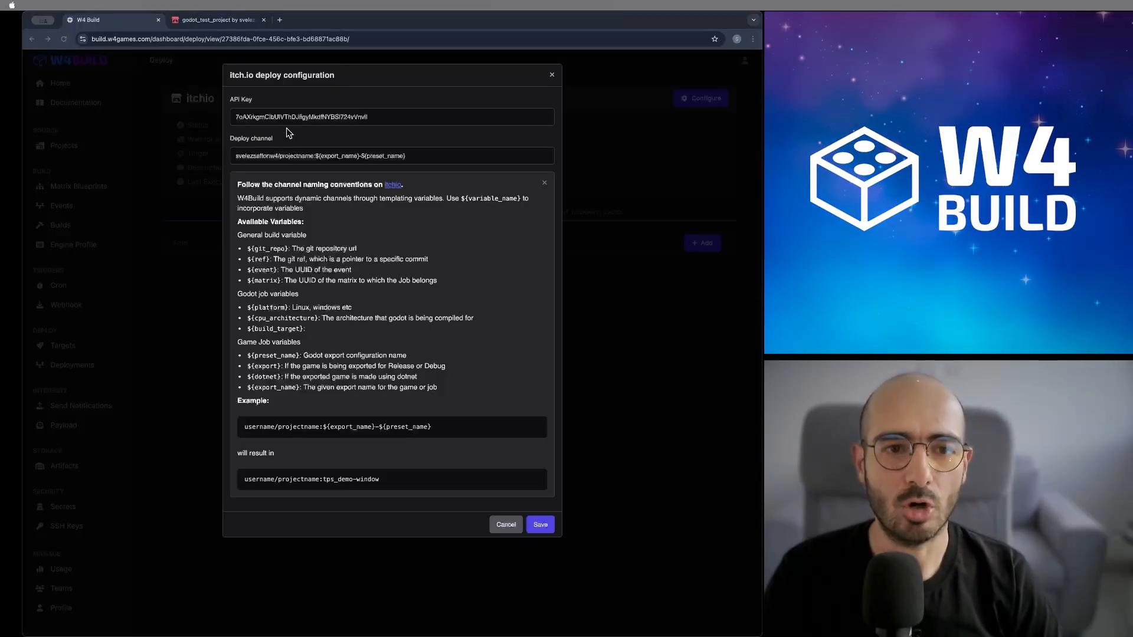
pyautogui.doubleClick(294, 155)
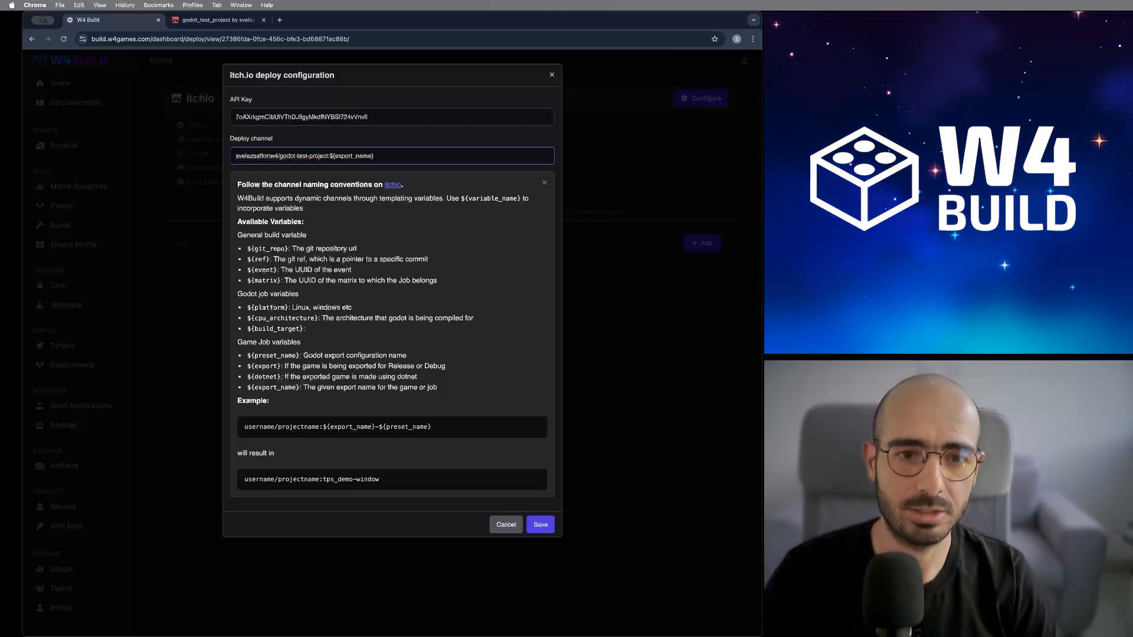
pyautogui.click(540, 525)
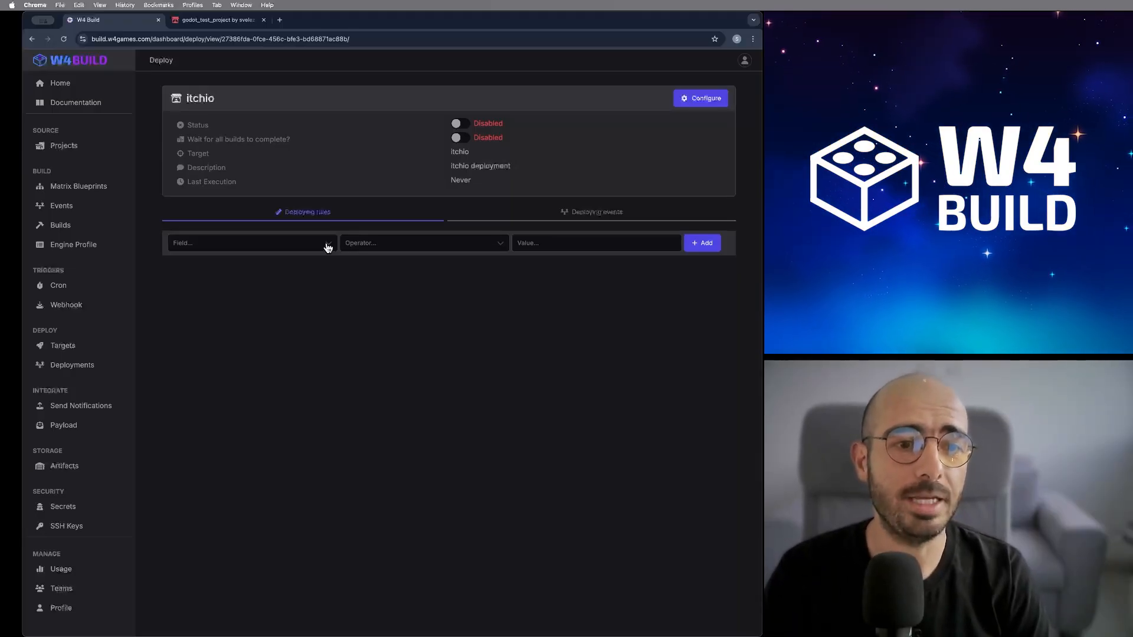
# - Add an itch.io deploying rule: field matrix, operator Equal to, value godot_test_project
pyautogui.click(328, 248)
pyautogui.click(311, 289)
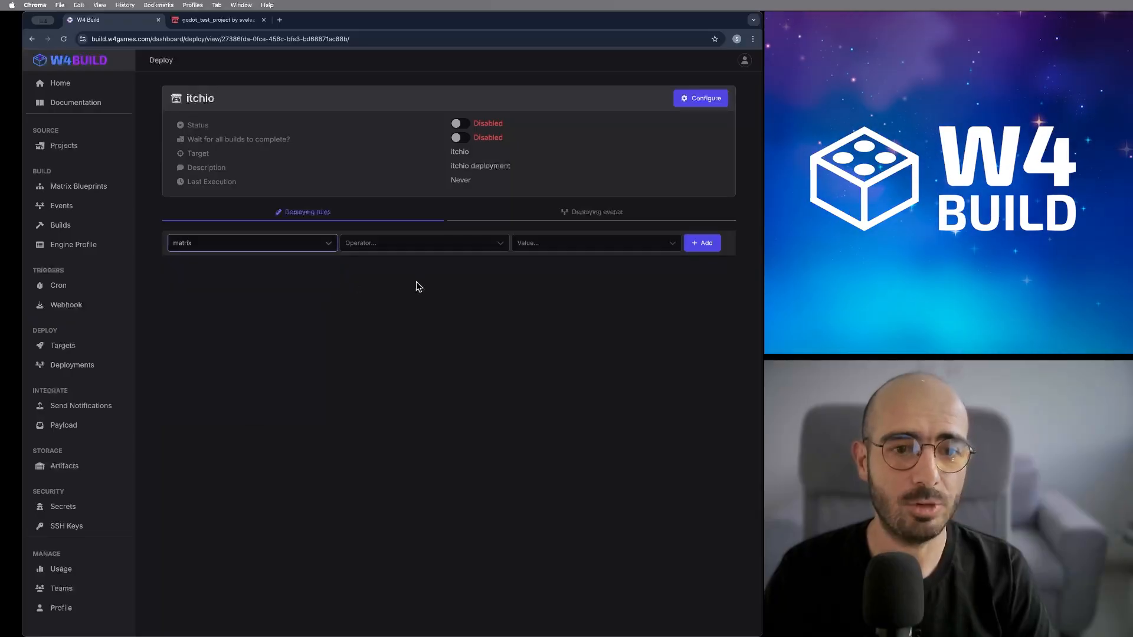
pyautogui.click(427, 245)
pyautogui.click(422, 292)
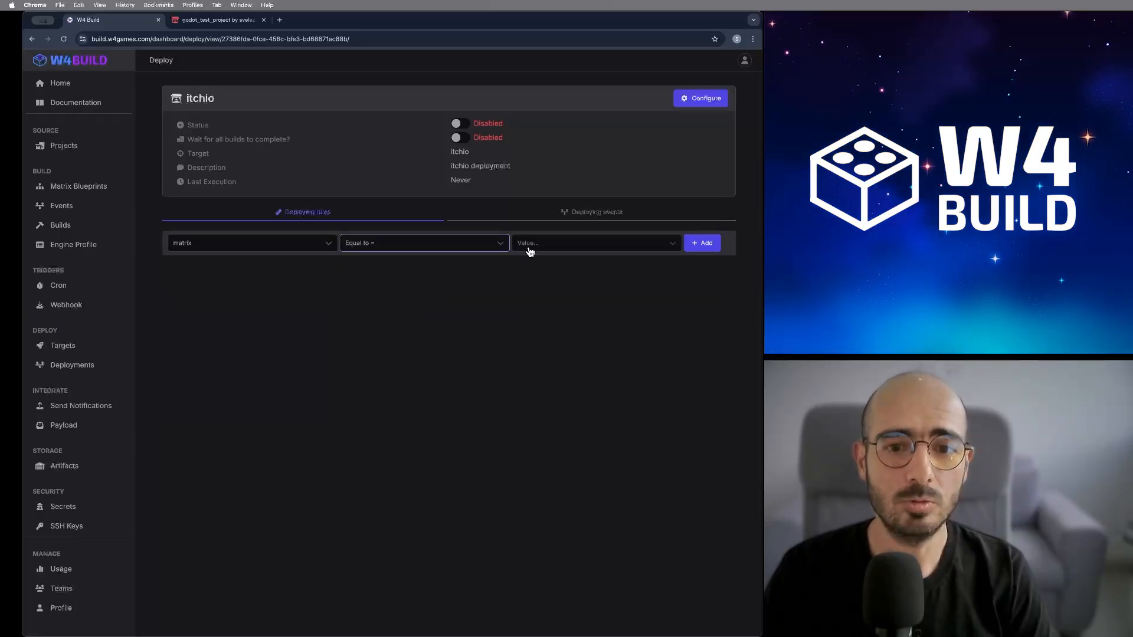
pyautogui.click(533, 247)
pyautogui.click(541, 266)
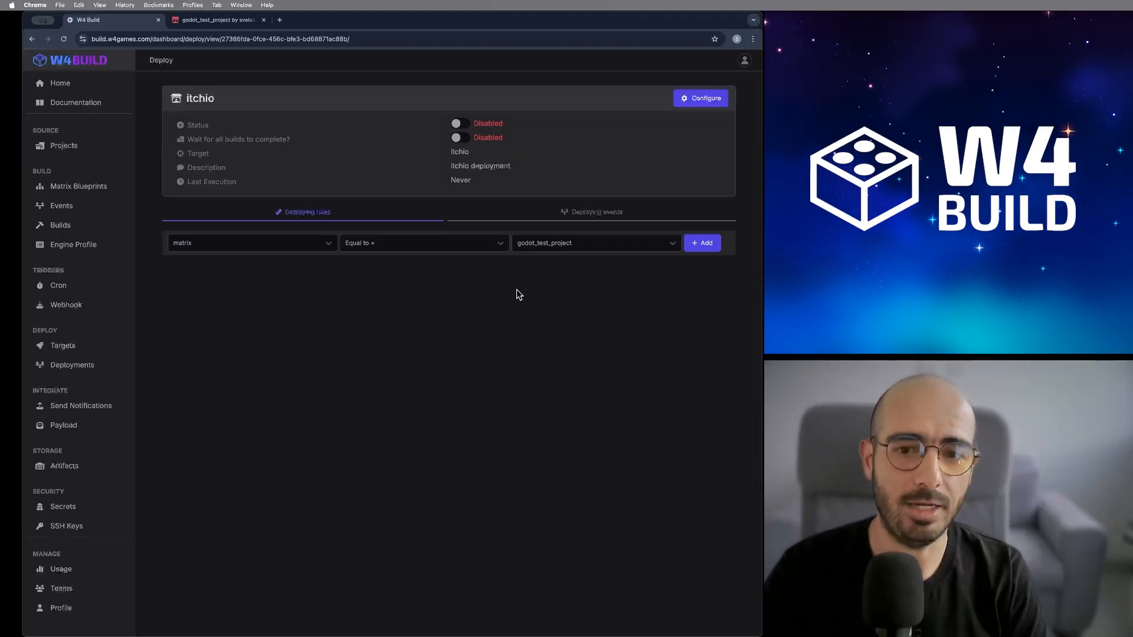
pyautogui.click(711, 244)
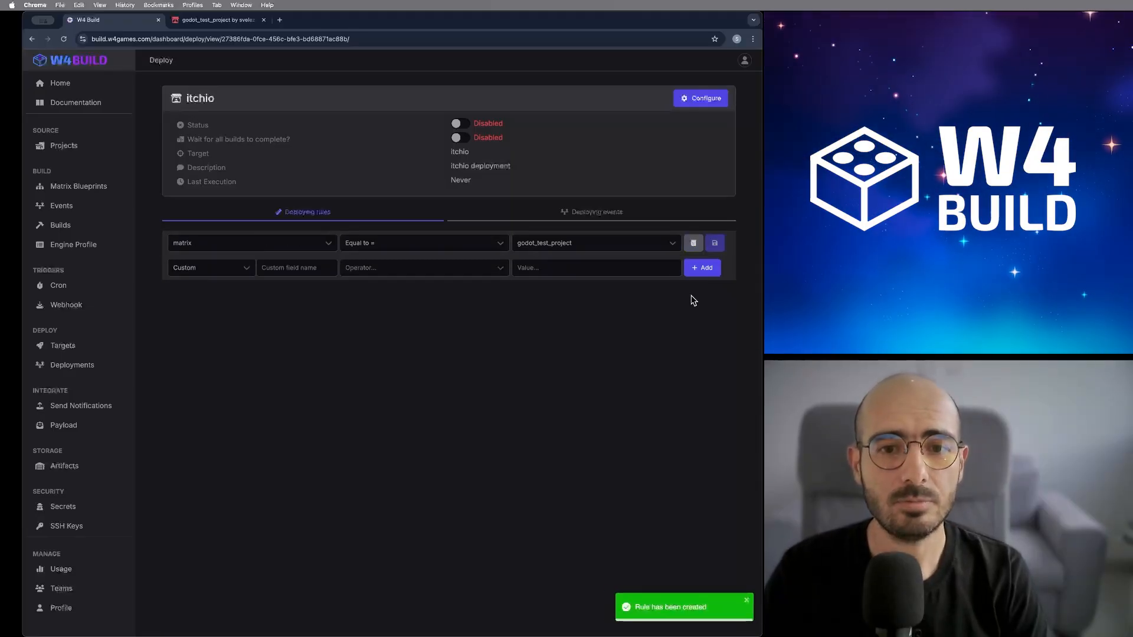
# - Switch the itchio target's Status to Enabled
pyautogui.click(461, 125)
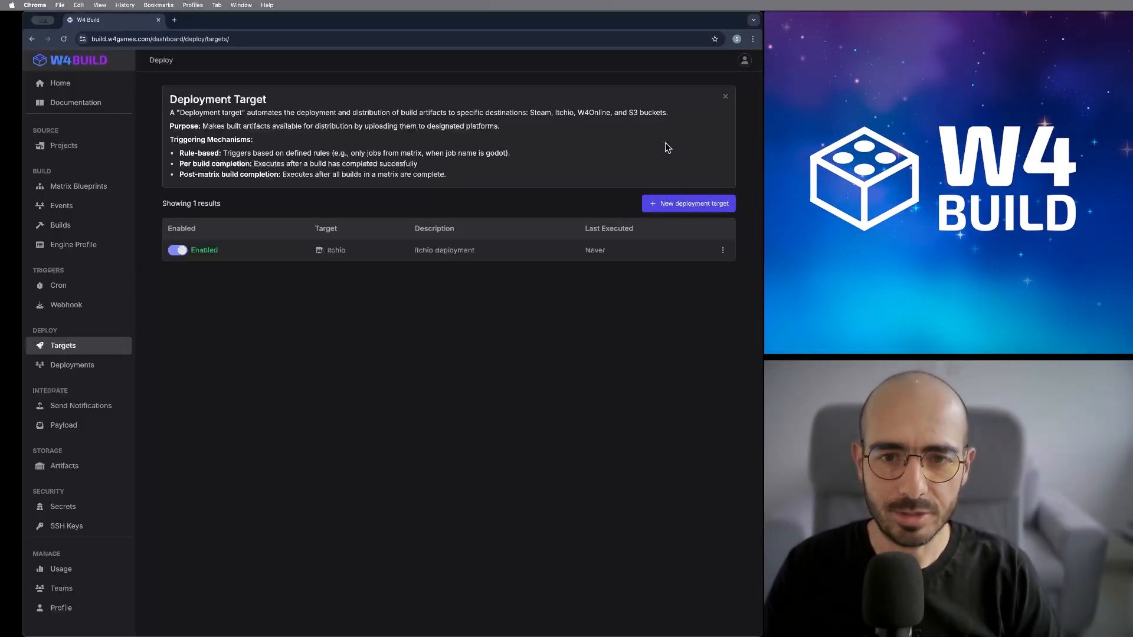
# - Create a new deployment target with platform steam and description 'Got test in steam', and save it
pyautogui.click(677, 203)
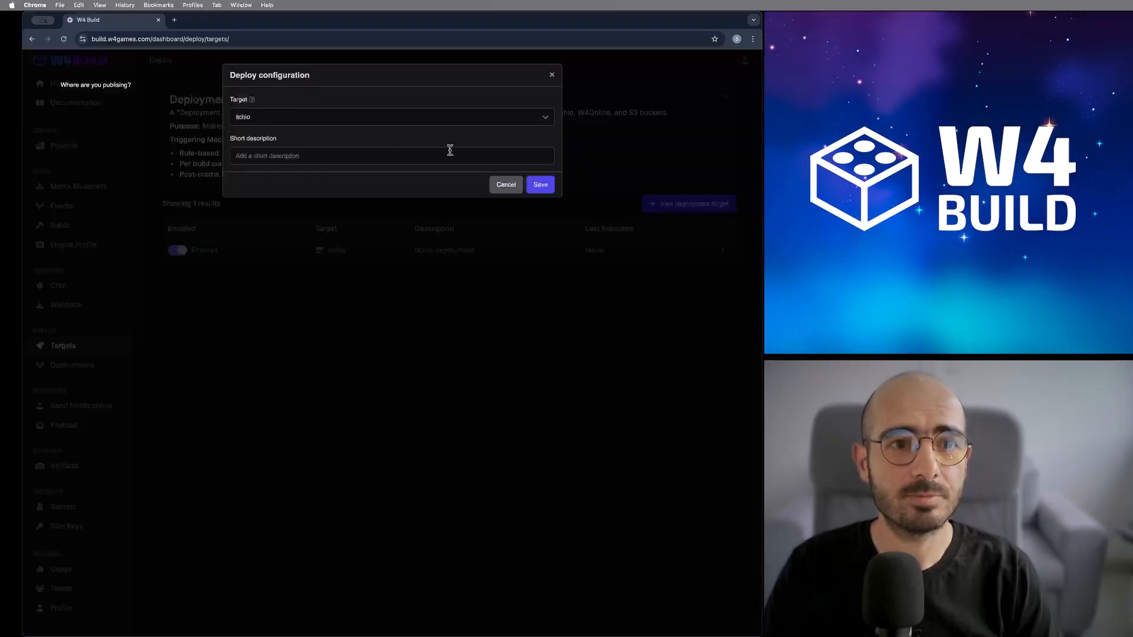
pyautogui.click(302, 121)
pyautogui.click(287, 179)
pyautogui.click(280, 158)
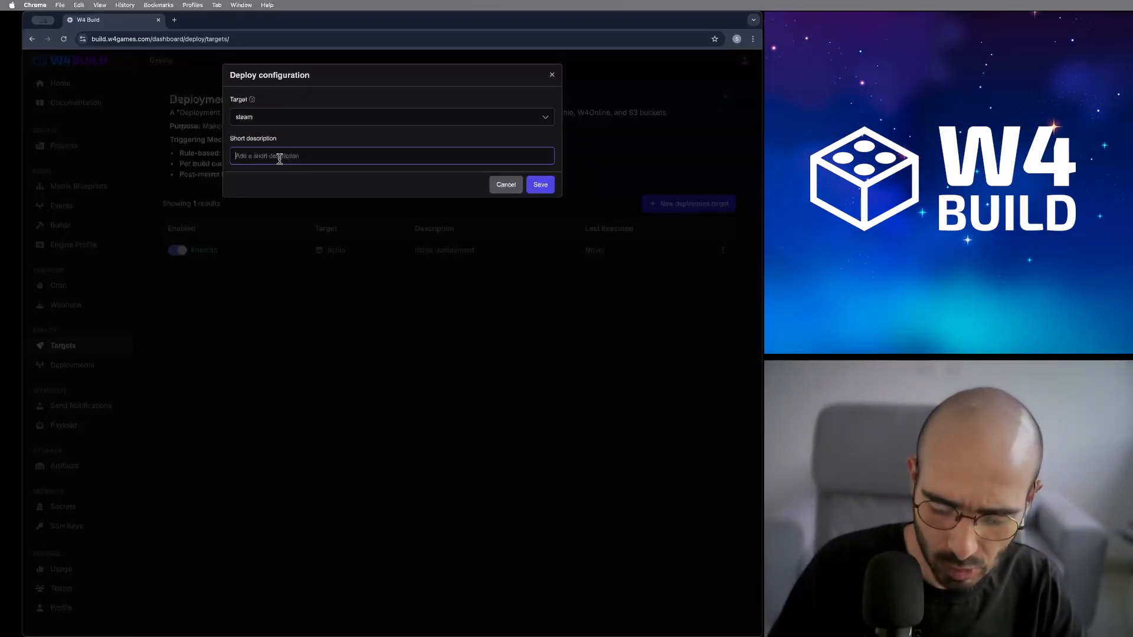
pyautogui.write('Got test ')
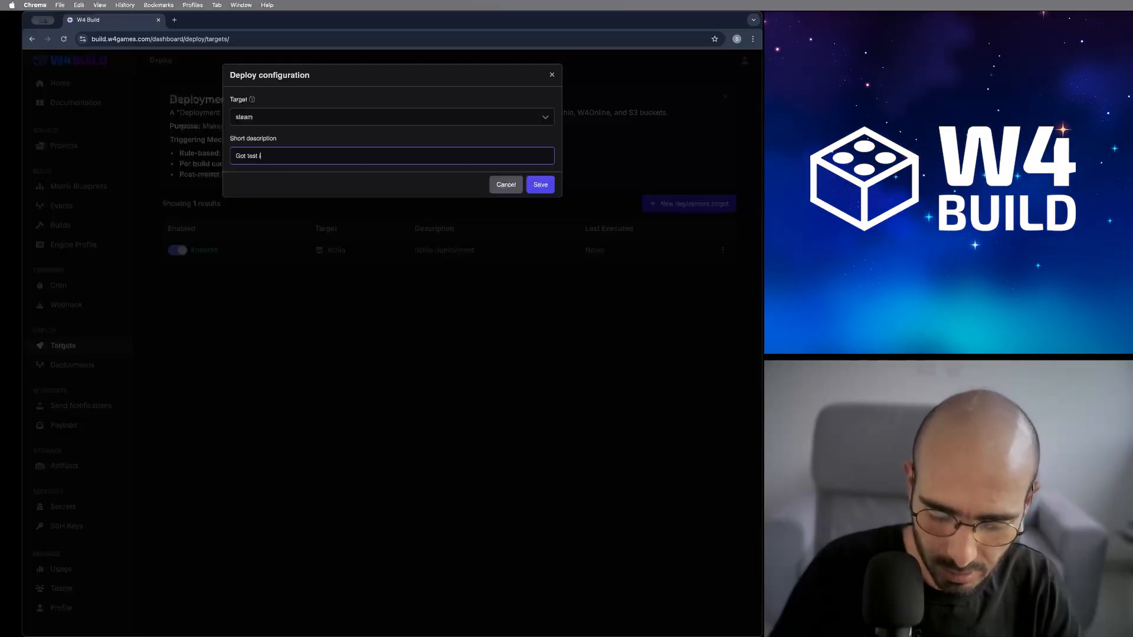
pyautogui.write('in steam')
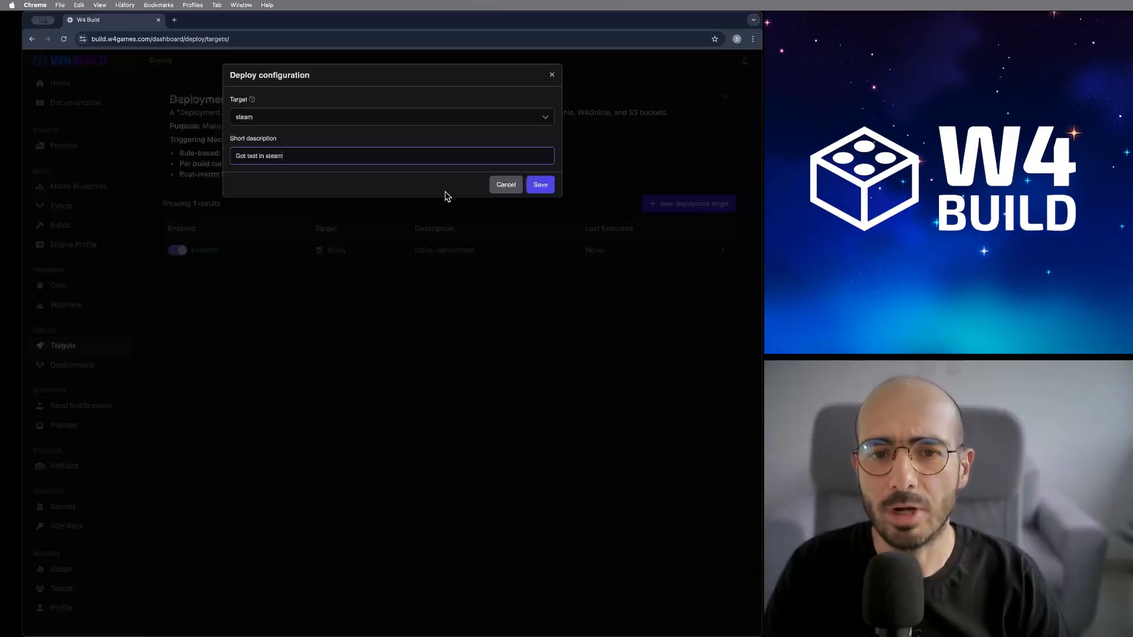
pyautogui.click(536, 186)
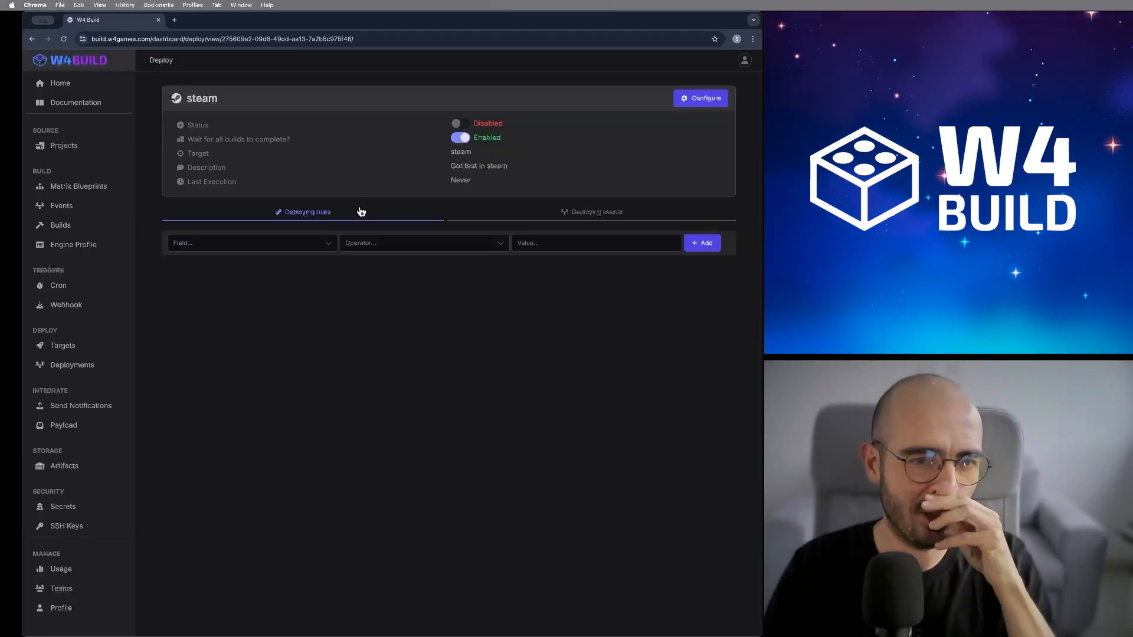
# - Give the steam target the deploying rule matrix Equal to godot_test_project
pyautogui.click(299, 249)
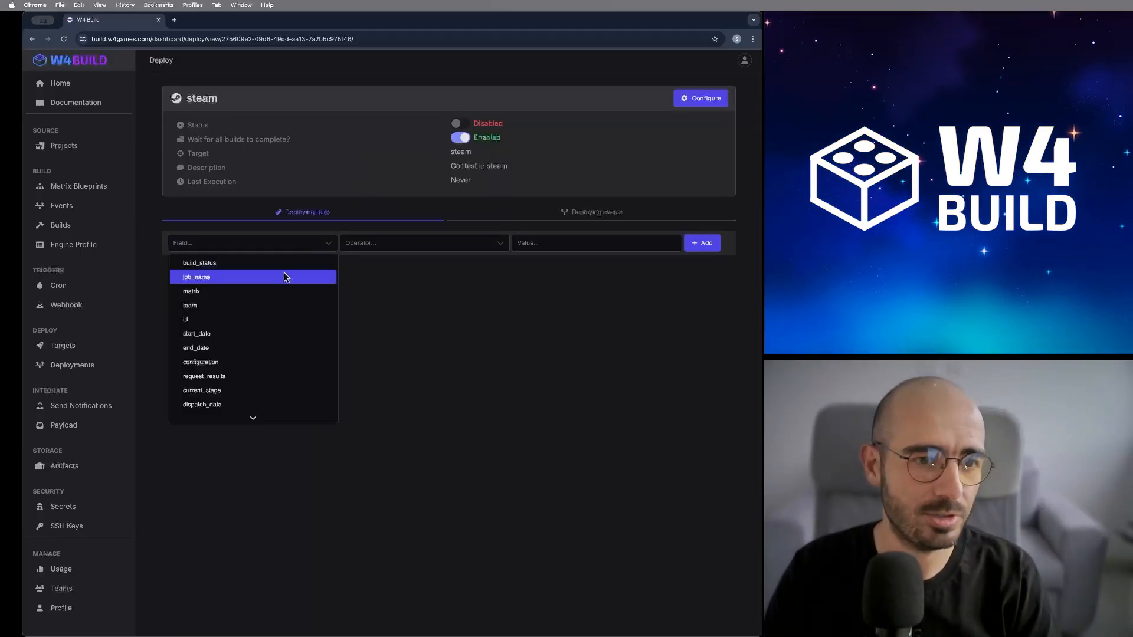
pyautogui.click(271, 292)
pyautogui.click(382, 247)
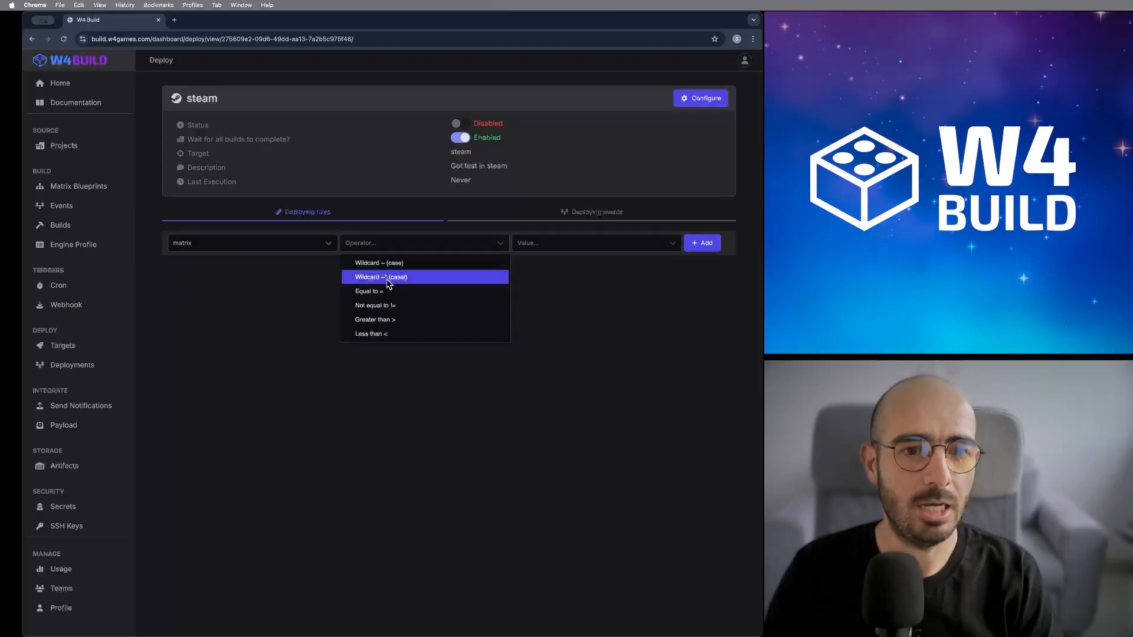
pyautogui.click(387, 292)
pyautogui.click(541, 245)
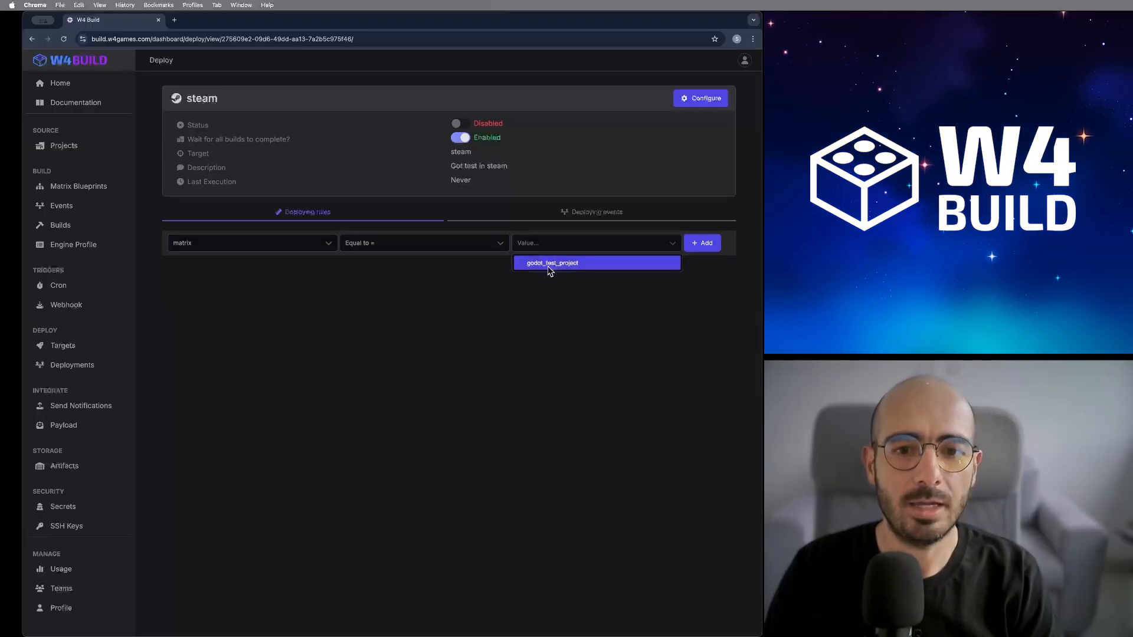
pyautogui.click(550, 265)
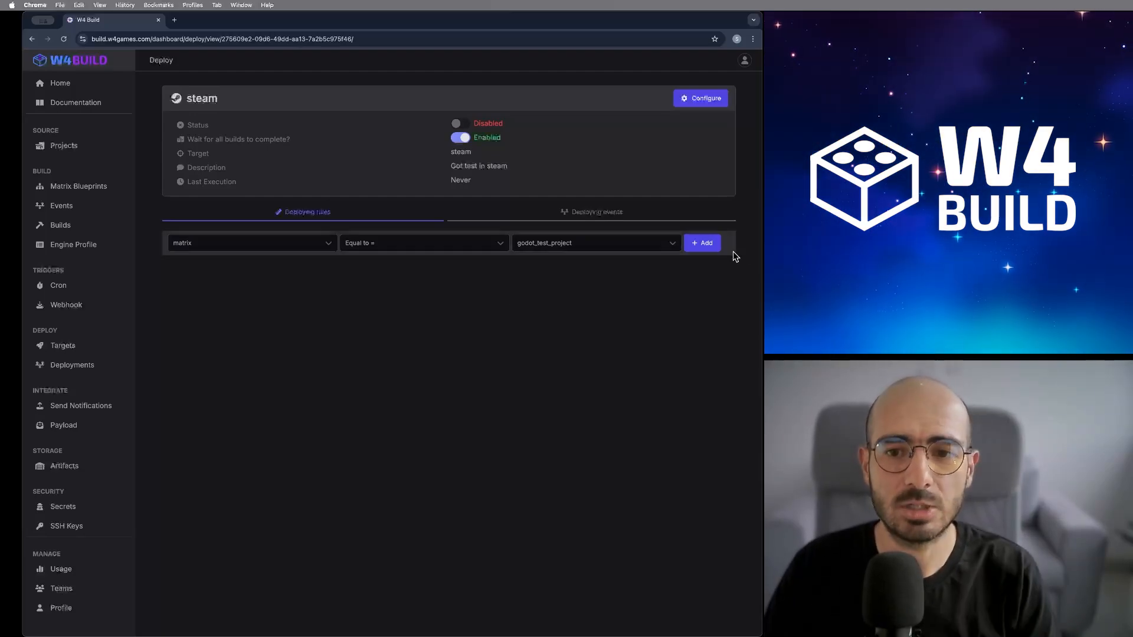
pyautogui.click(707, 245)
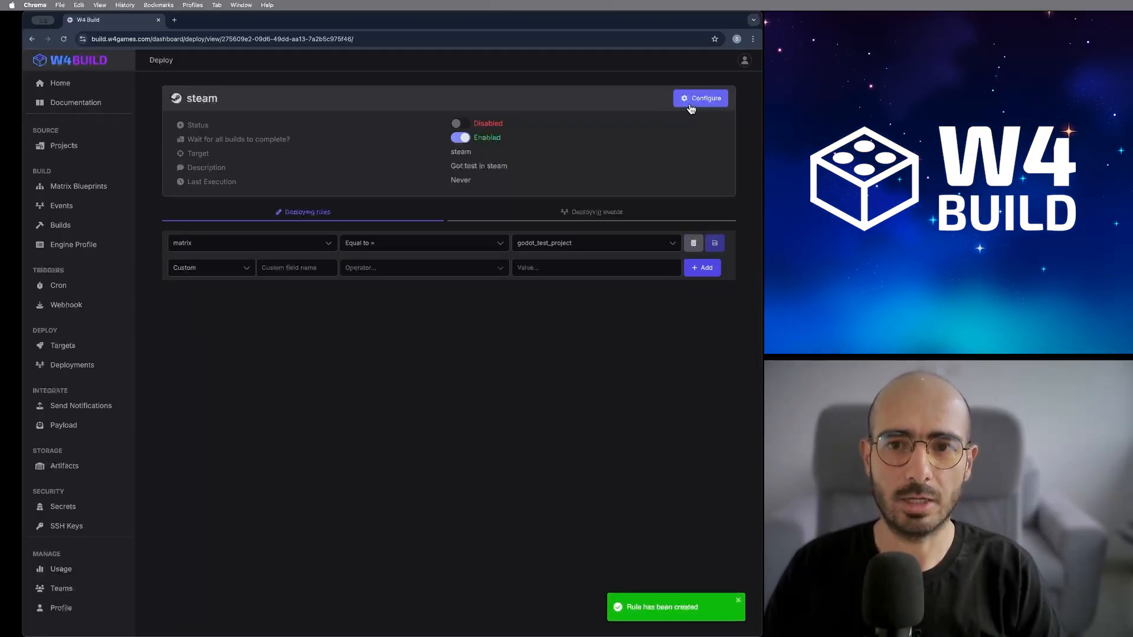
pyautogui.click(690, 103)
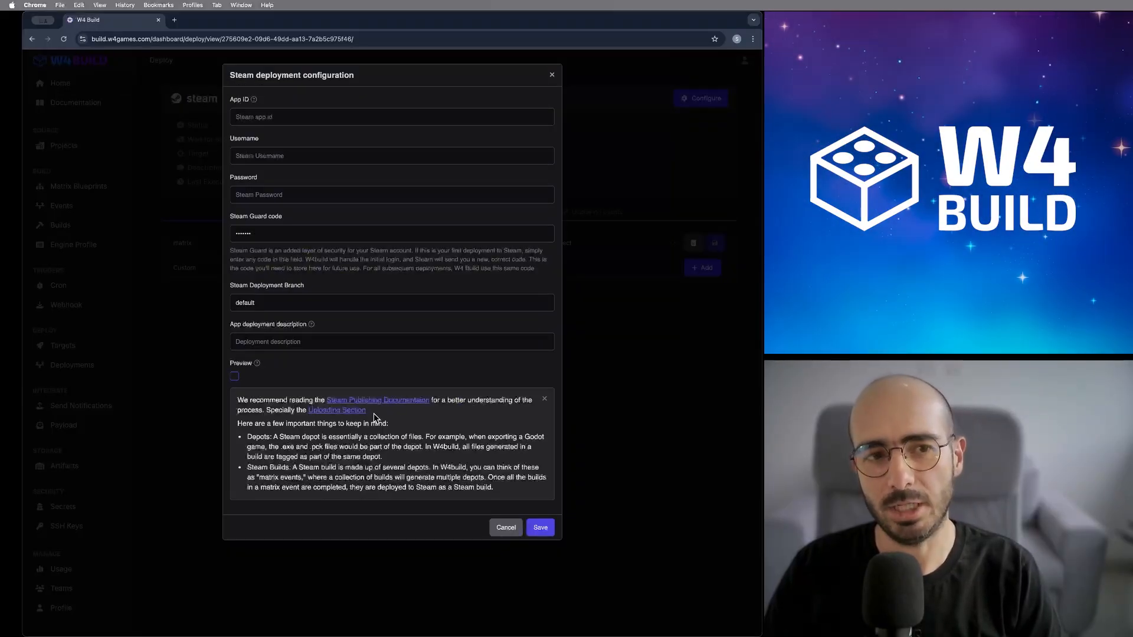
# - Enter Steam App ID 3626580, the account username and the pasted account password
pyautogui.click(295, 116)
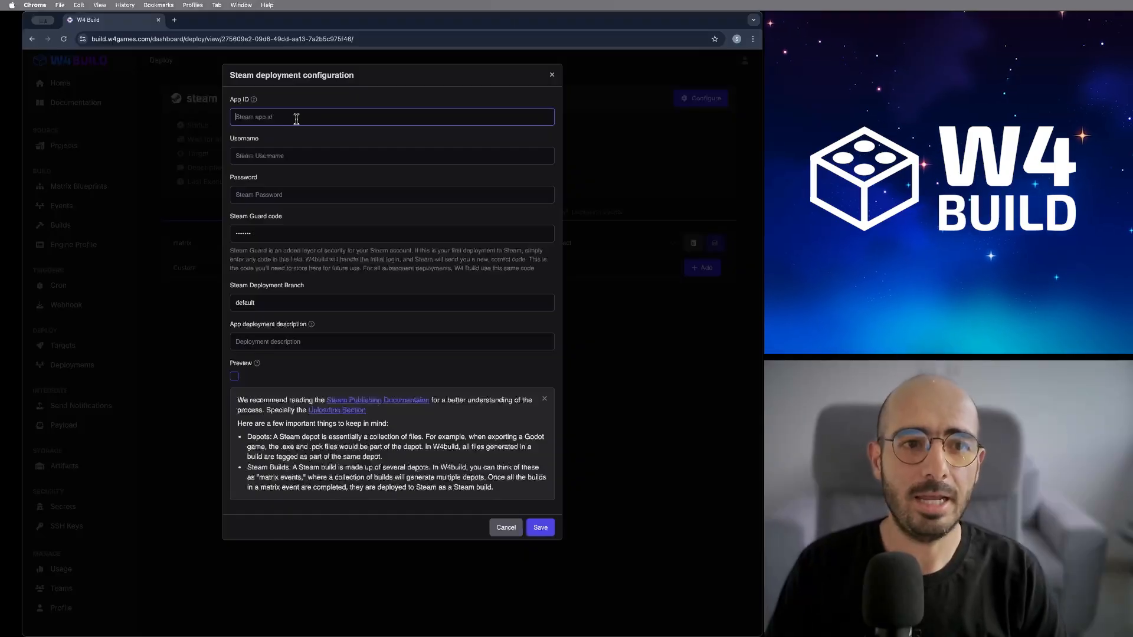
pyautogui.press('super+Tab')
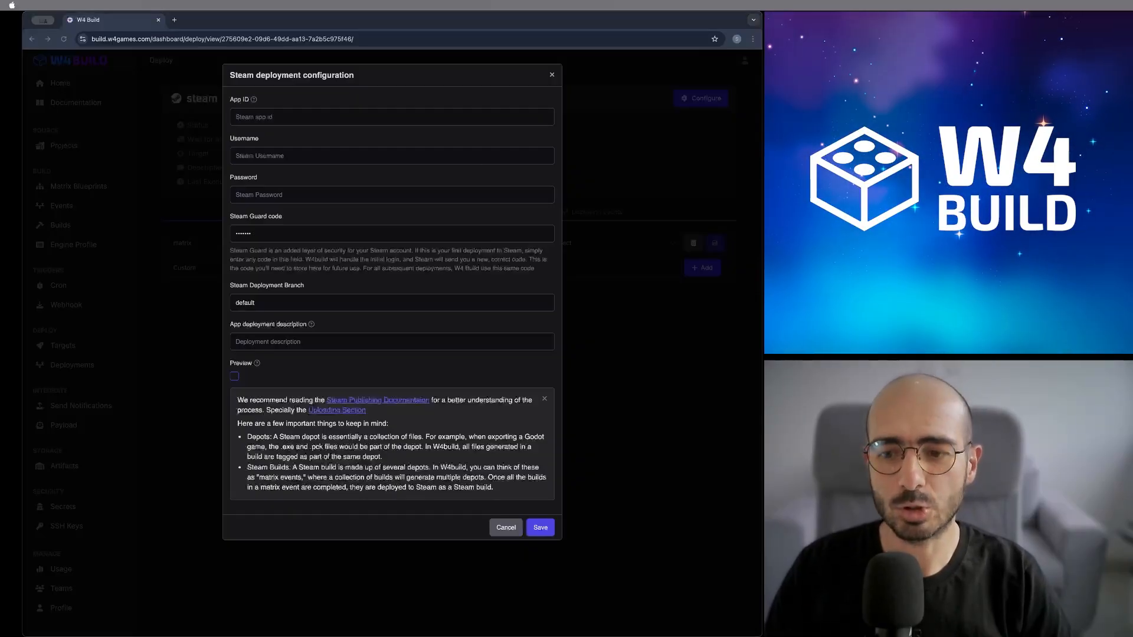
pyautogui.press('super+Tab')
pyautogui.write('3626580')
pyautogui.click(272, 156)
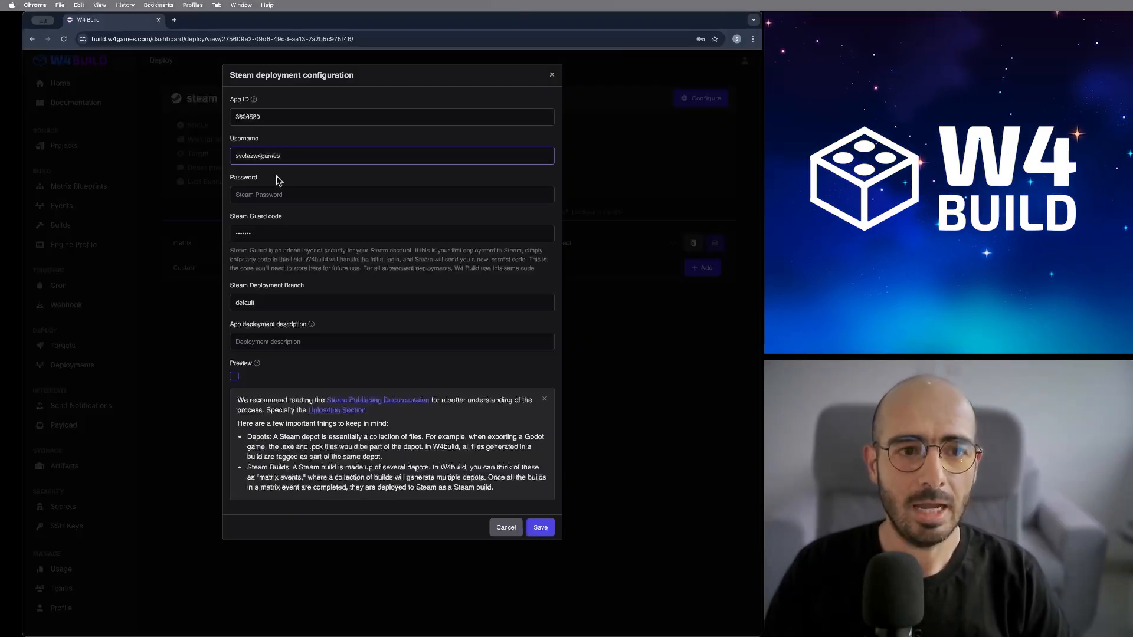
pyautogui.click(278, 194)
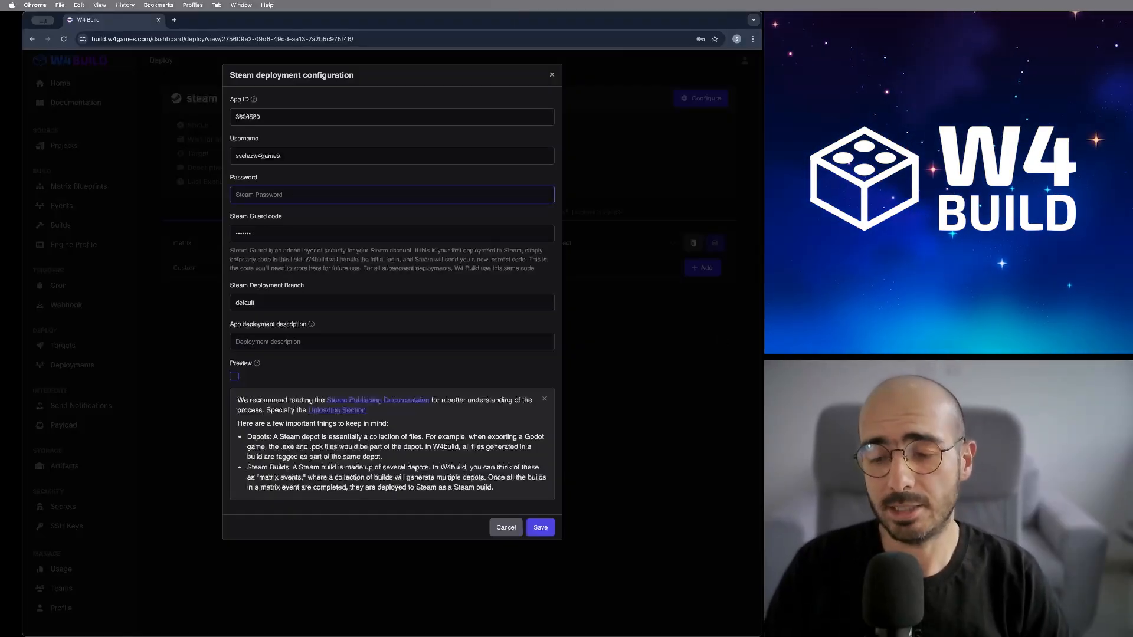
pyautogui.press('super+Tab')
pyautogui.click(263, 195)
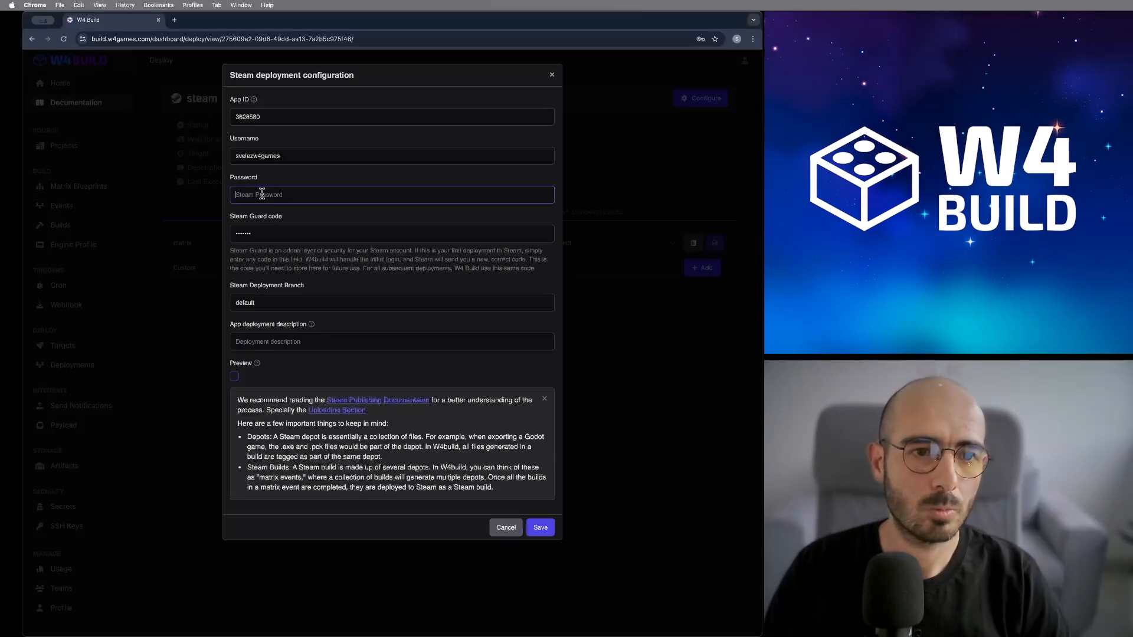
pyautogui.press('super+v')
pyautogui.click(269, 234)
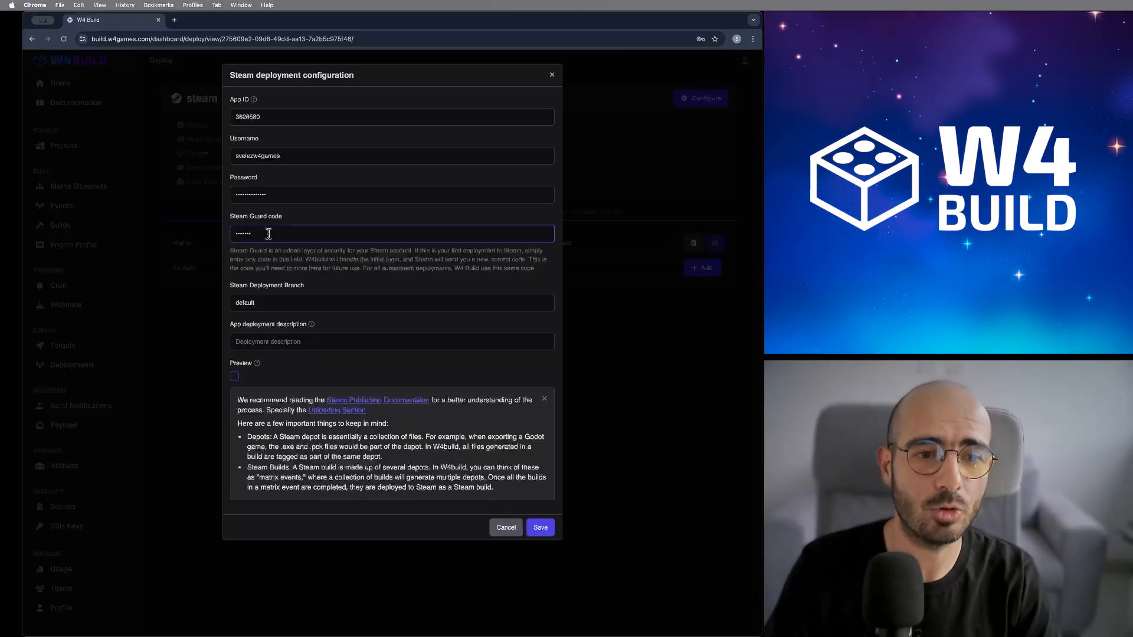
# - Tick Preview in the Steam deployment configuration and save it
pyautogui.click(287, 305)
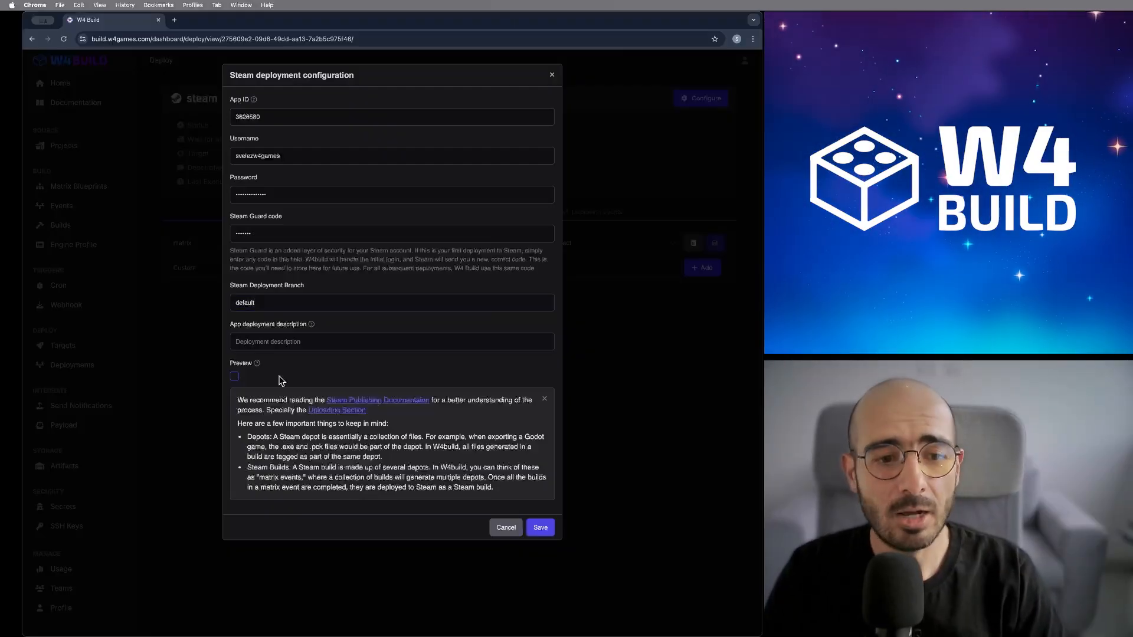
pyautogui.click(236, 378)
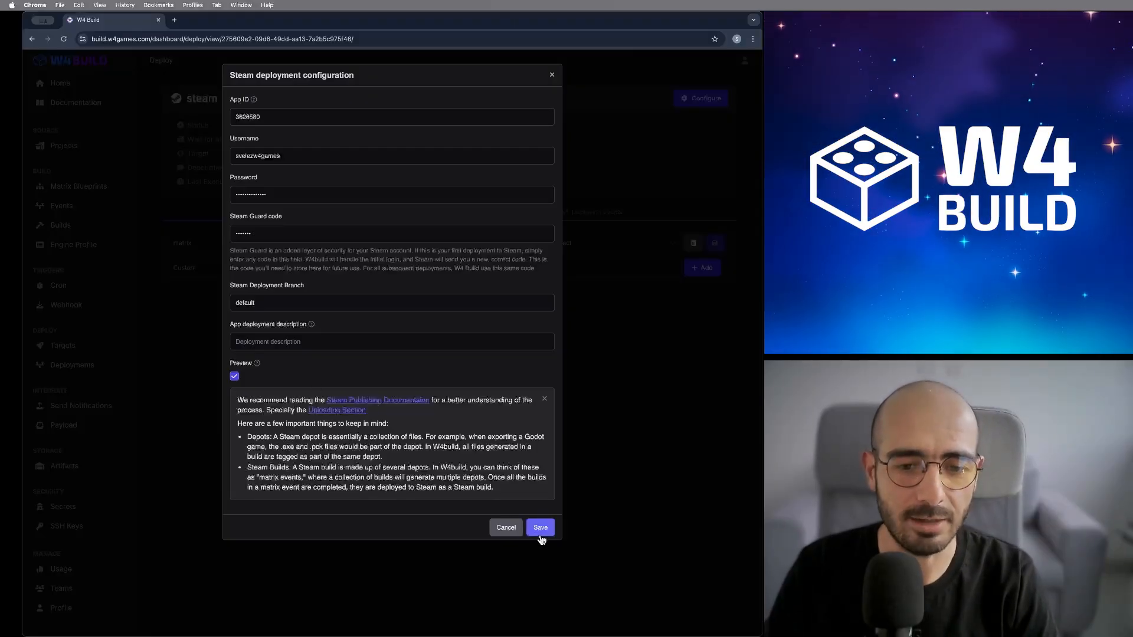
pyautogui.click(541, 527)
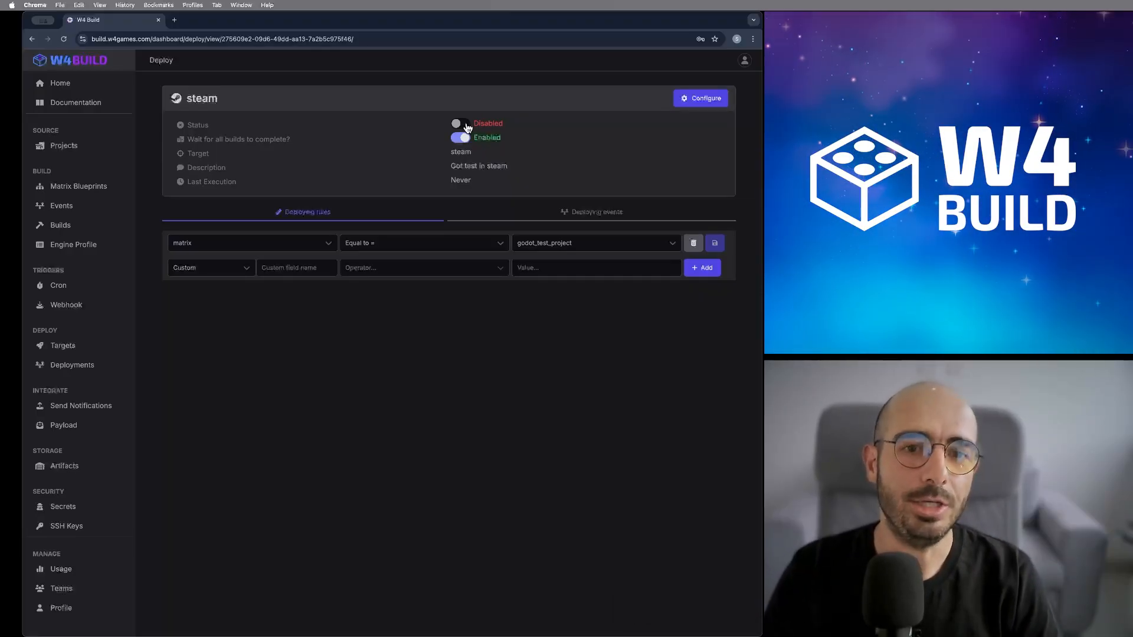
# - Set the steam target's Status to Enabled and return to the Deployment Targets list
pyautogui.click(466, 126)
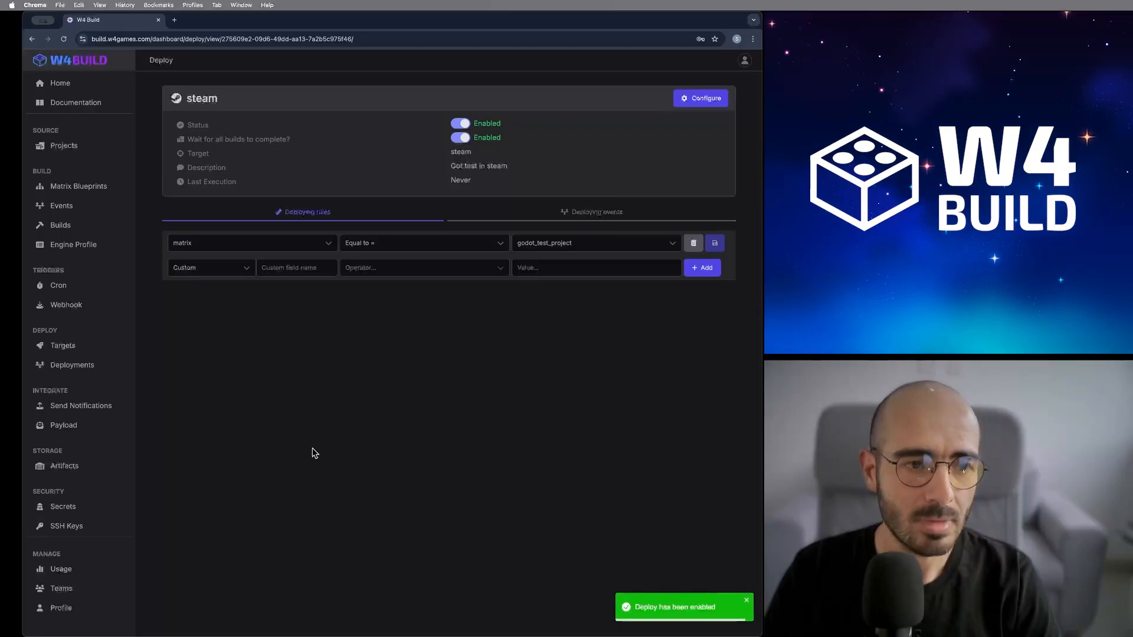
pyautogui.click(65, 346)
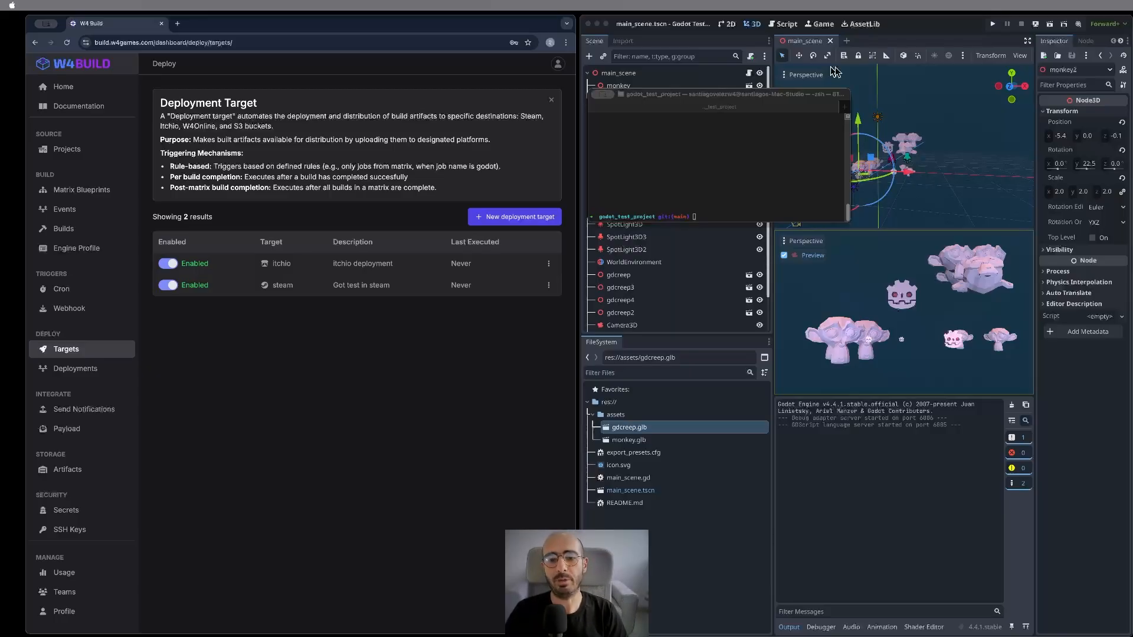
# - Create and switch to a new git branch w4build_demo in Terminal
pyautogui.moveTo(711, 96); pyautogui.dragTo(324, 118)
pyautogui.moveTo(397, 124); pyautogui.dragTo(561, 86)
pyautogui.moveTo(623, 204); pyautogui.dragTo(829, 311)
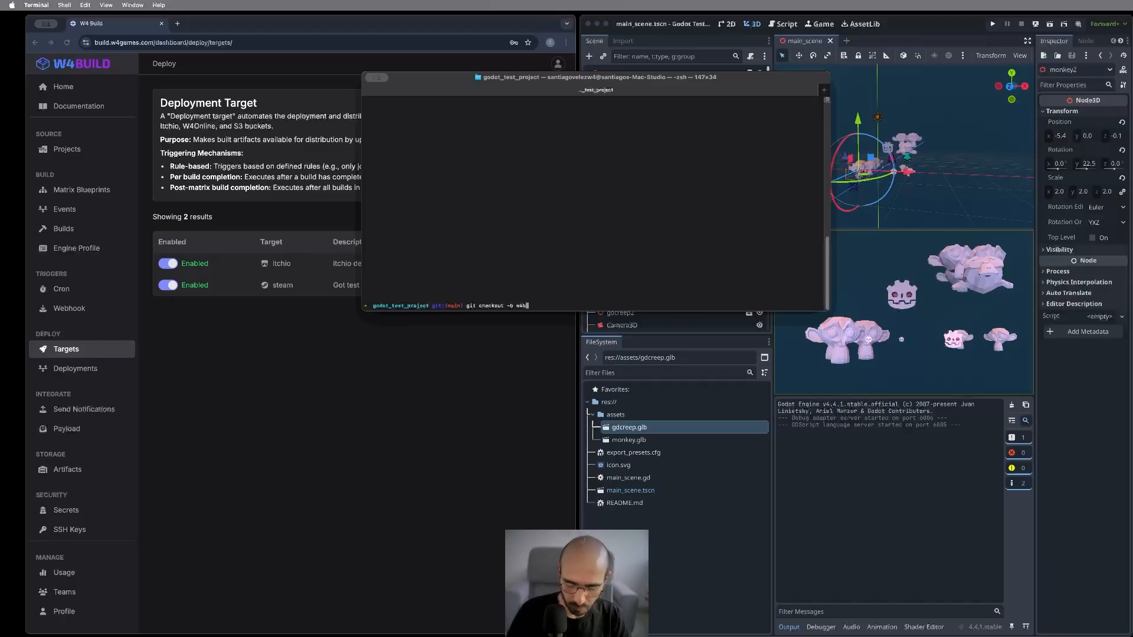
pyautogui.press('Return')
pyautogui.moveTo(661, 84); pyautogui.dragTo(355, 144)
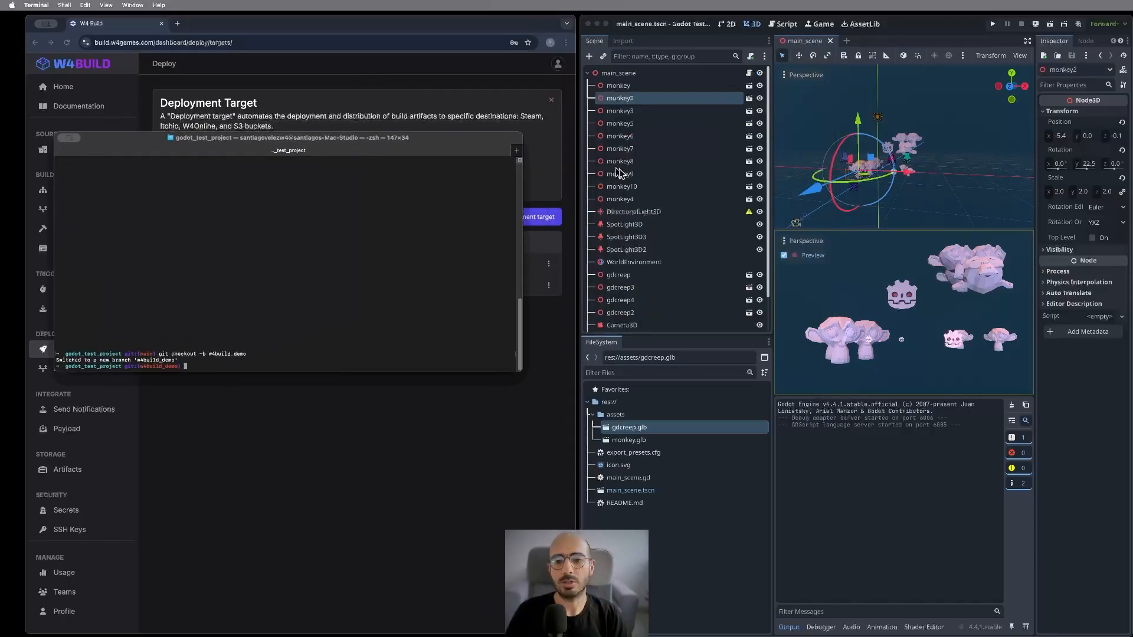
# - Raise monkey2 to a Y position of 10.5 in Godot and save the main scene
pyautogui.click(899, 167)
pyautogui.moveTo(958, 156); pyautogui.dragTo(904, 172)
pyautogui.moveTo(859, 122); pyautogui.dragTo(856, 81)
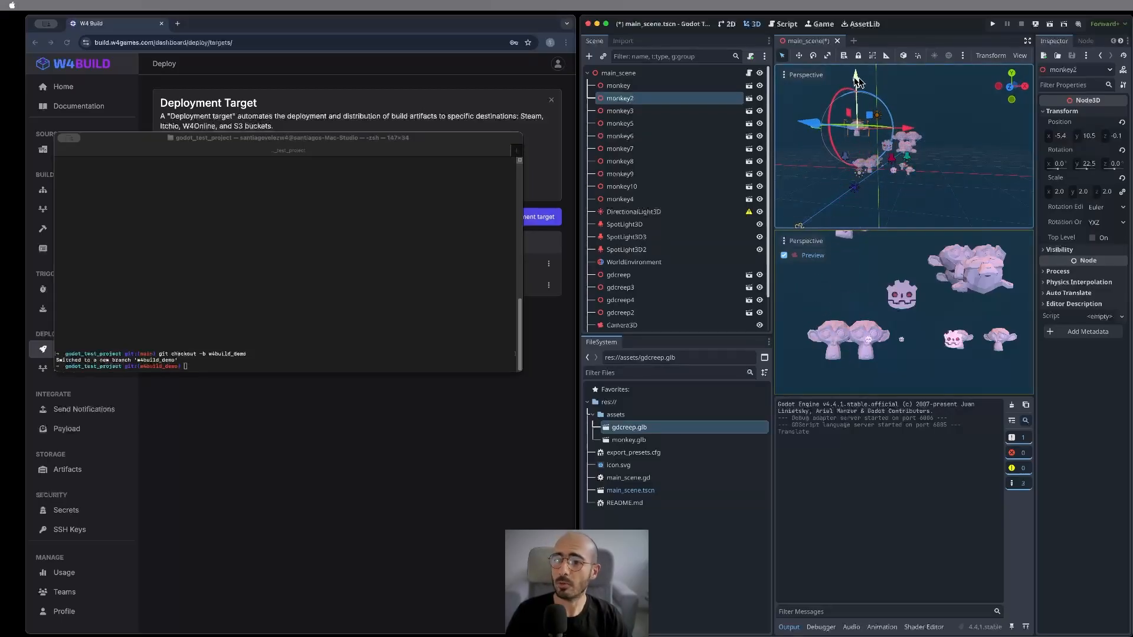
pyautogui.press('super+s')
# - Check git status and stage main_scene.tscn
pyautogui.click(401, 233)
pyautogui.moveTo(399, 144)
pyautogui.mouseDown()
pyautogui.moveTo(567, 124)
pyautogui.moveTo(957, 125)
pyautogui.moveTo(713, 122)
pyautogui.mouseUp()
pyautogui.write('git status')
pyautogui.press('Return')
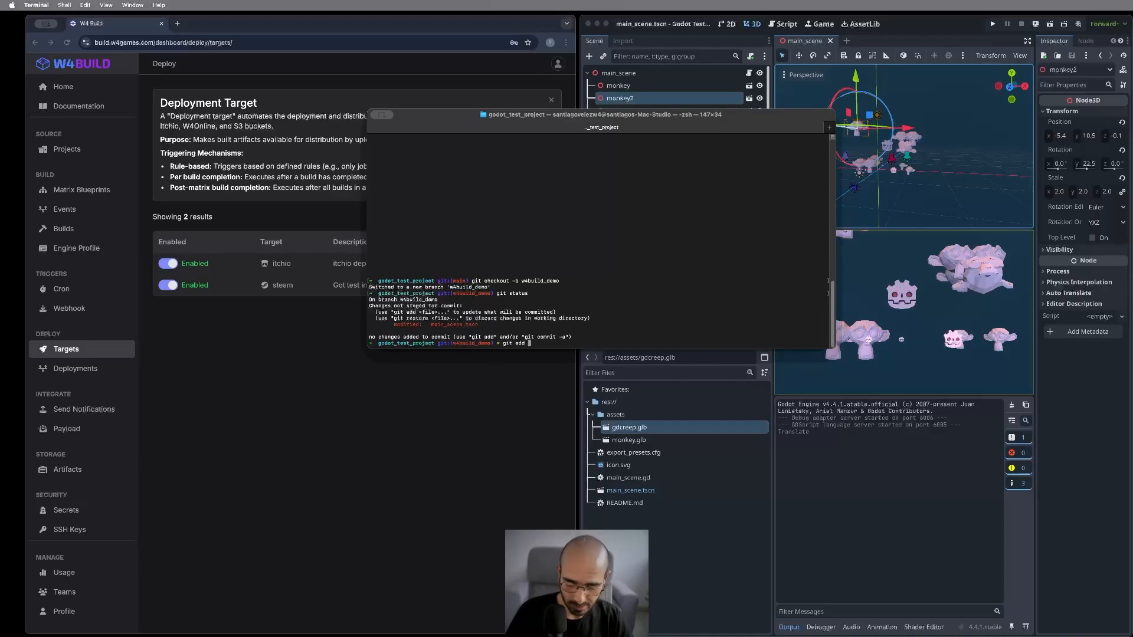
pyautogui.write('git add main_scene.tscn')
pyautogui.press('Return')
# - Commit with message 'Move asset', push w4build_demo to origin, and copy the pull-request link
pyautogui.write('git')
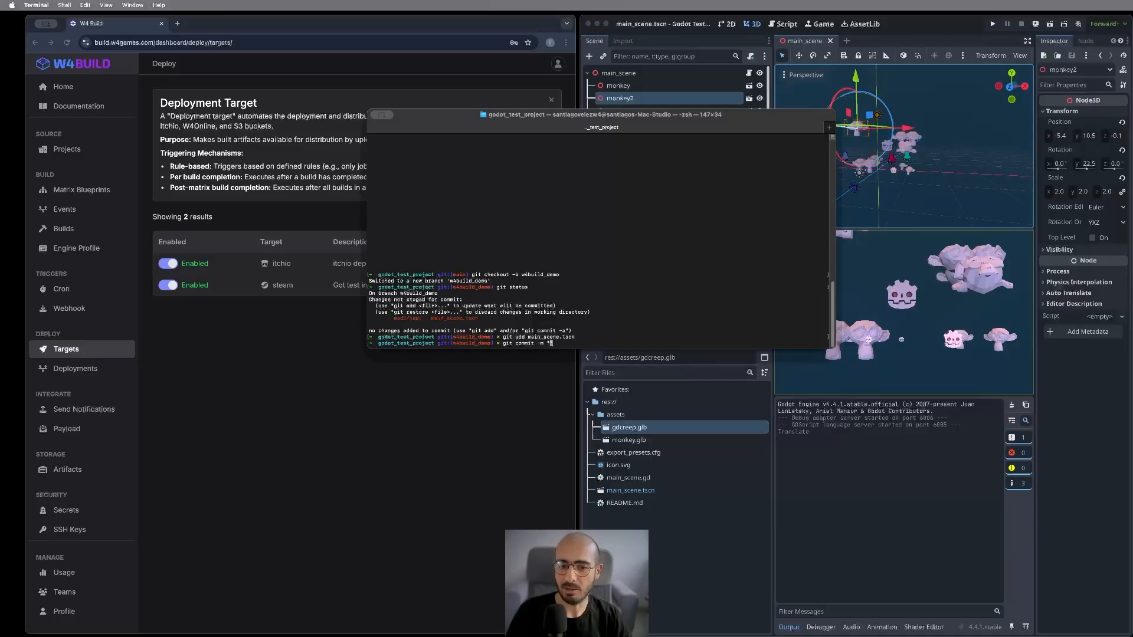
pyautogui.write('commit -m "Move asset"')
pyautogui.press('Return')
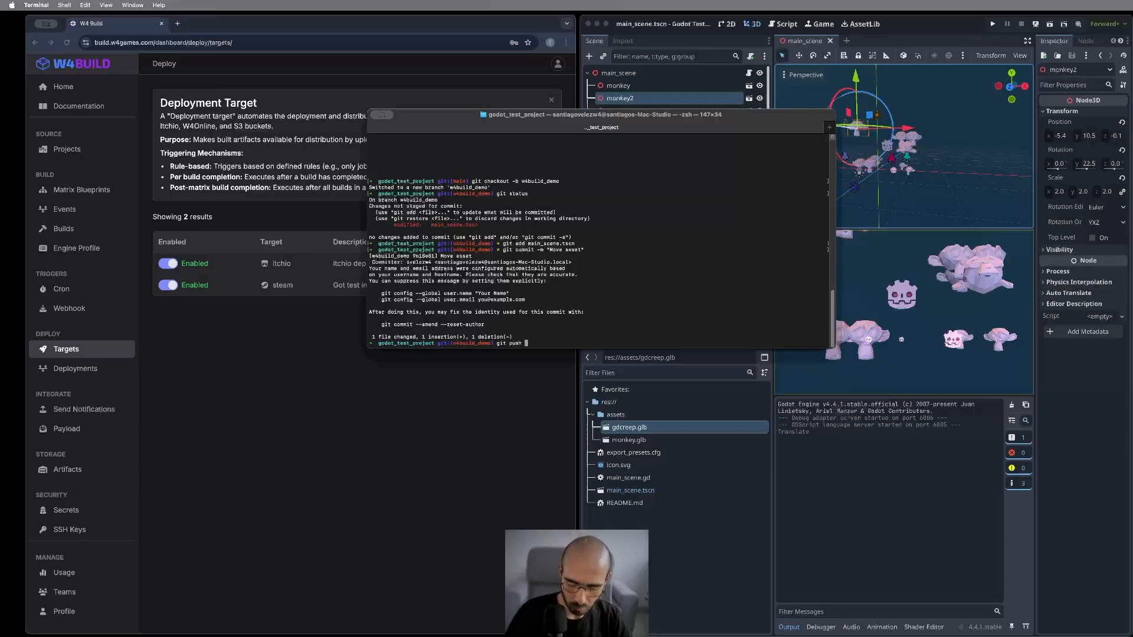
pyautogui.write('git push origin w4build_demo')
pyautogui.press('Return')
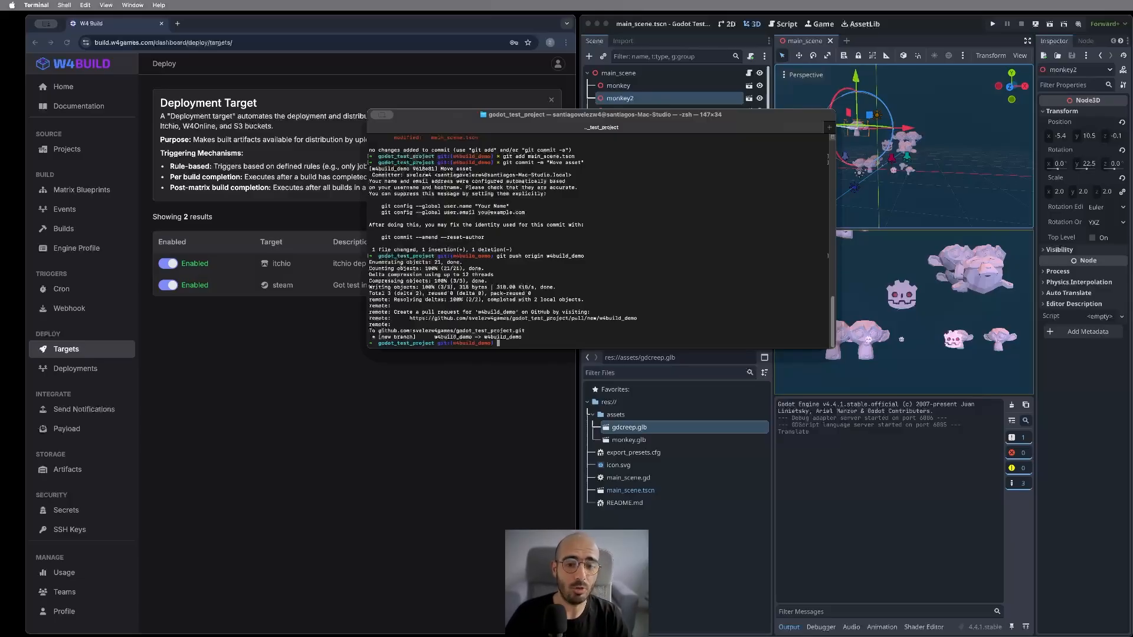
pyautogui.moveTo(410, 320); pyautogui.dragTo(639, 318)
pyautogui.press('cmd+c')
pyautogui.moveTo(655, 135); pyautogui.dragTo(864, 144)
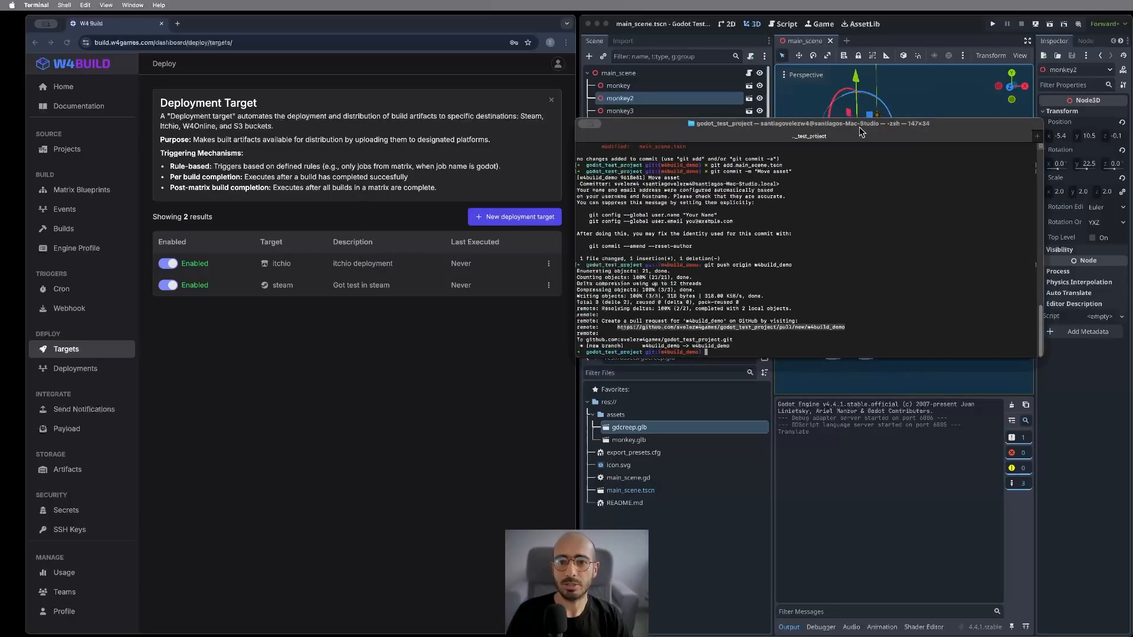
pyautogui.click(89, 212)
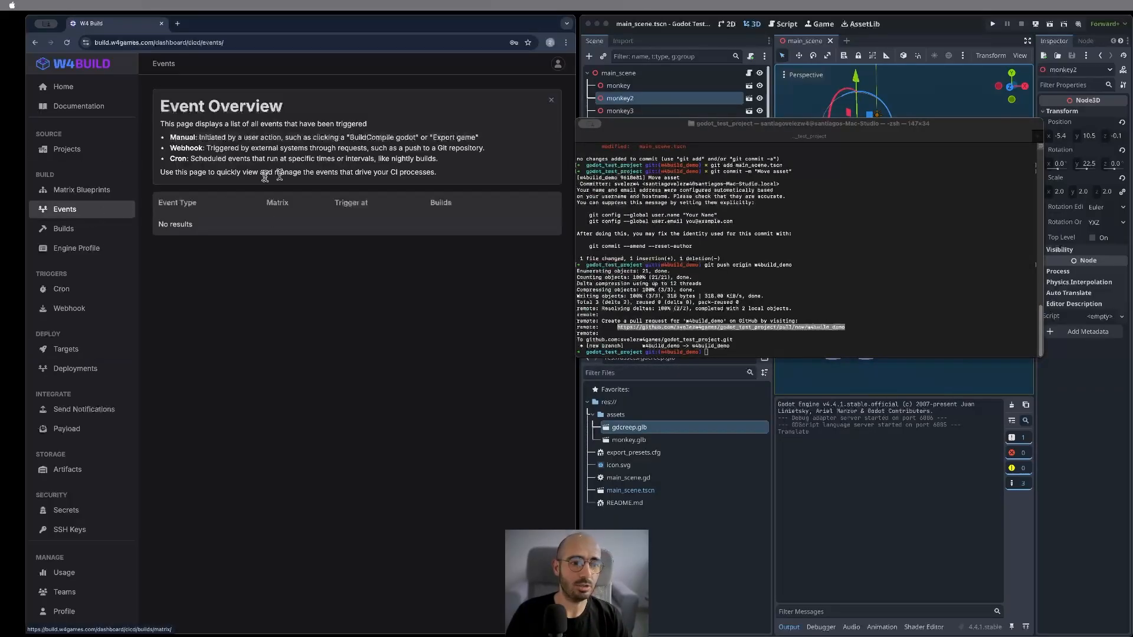
# - Load the copied link and create the 'Move asset' pull request merging w4build_demo into main
pyautogui.click(177, 24)
pyautogui.click(197, 42)
pyautogui.press('cmd+v')
pyautogui.press('Return')
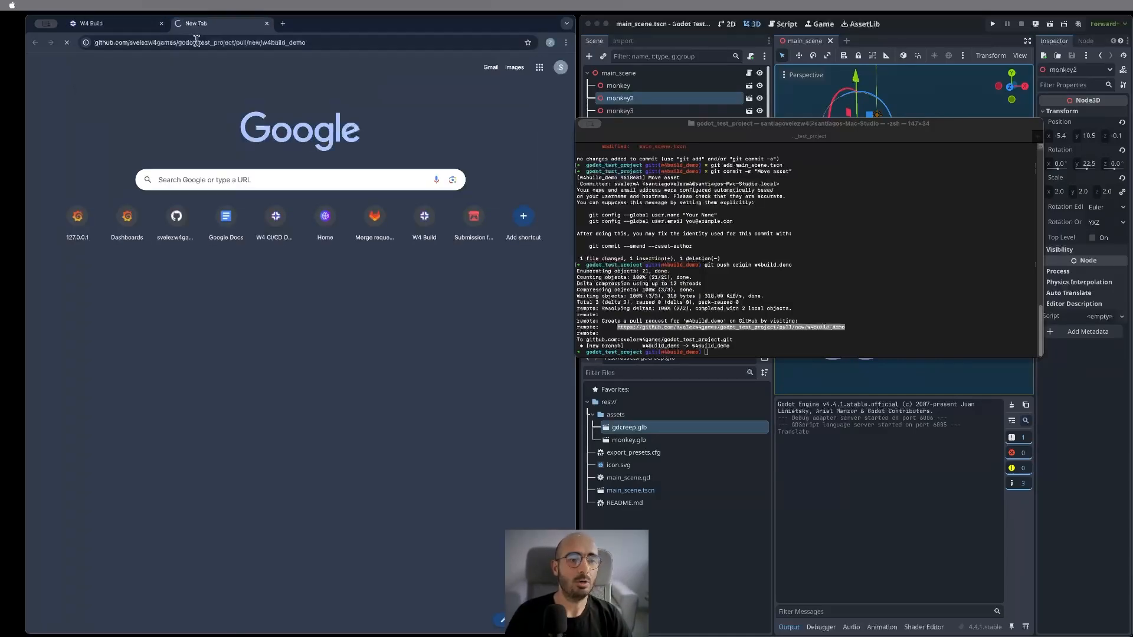
pyautogui.scroll(-3, 310, 328)
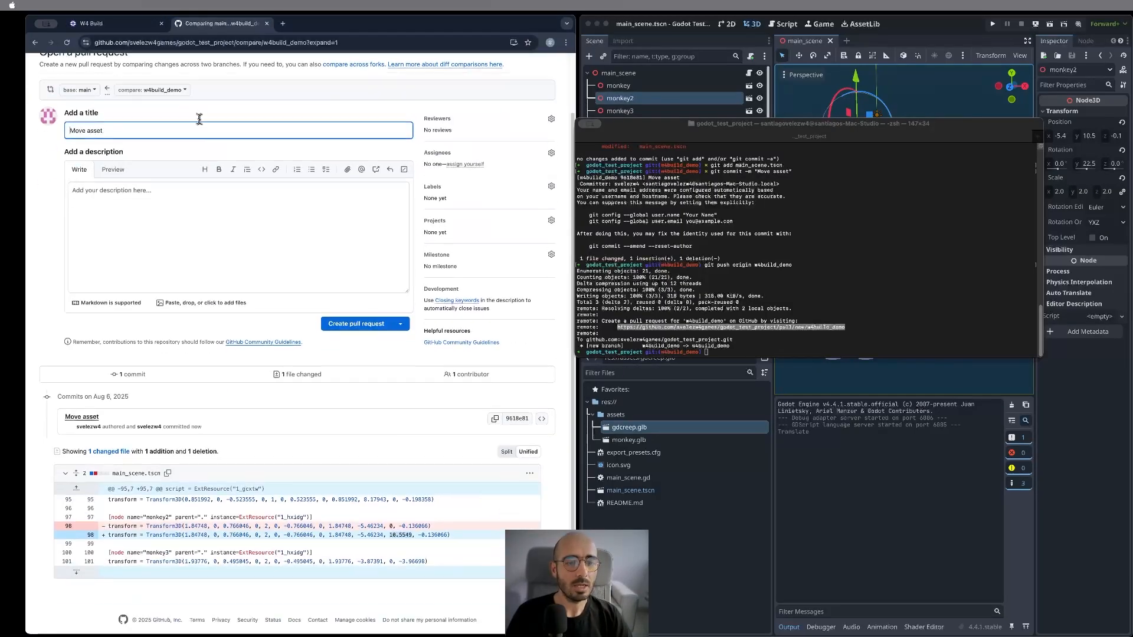
pyautogui.click(343, 317)
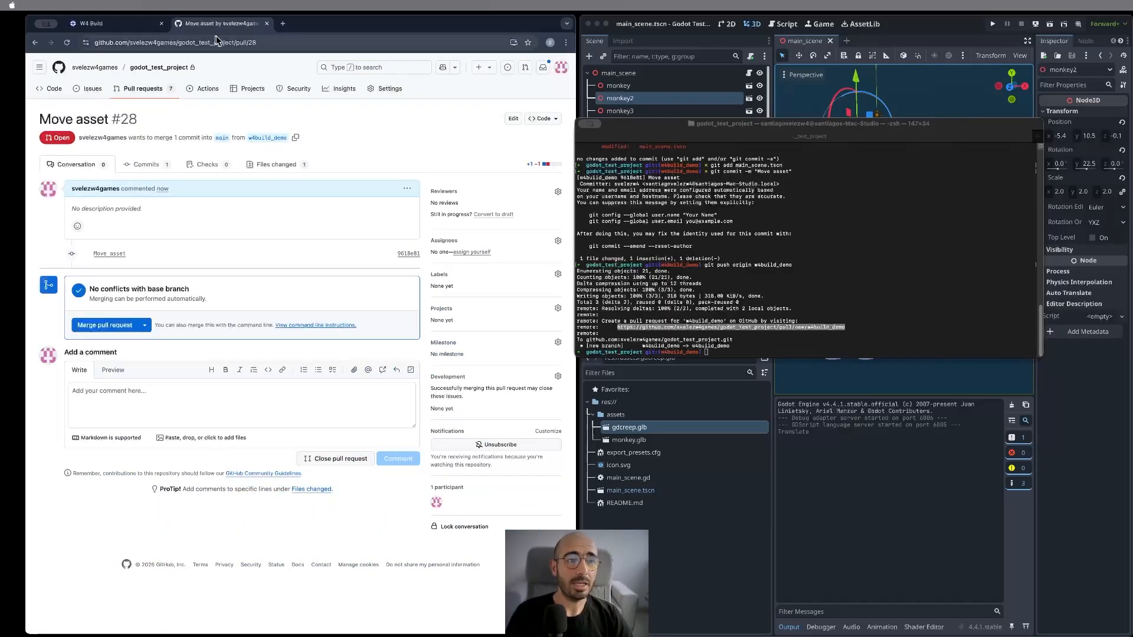
pyautogui.click(115, 26)
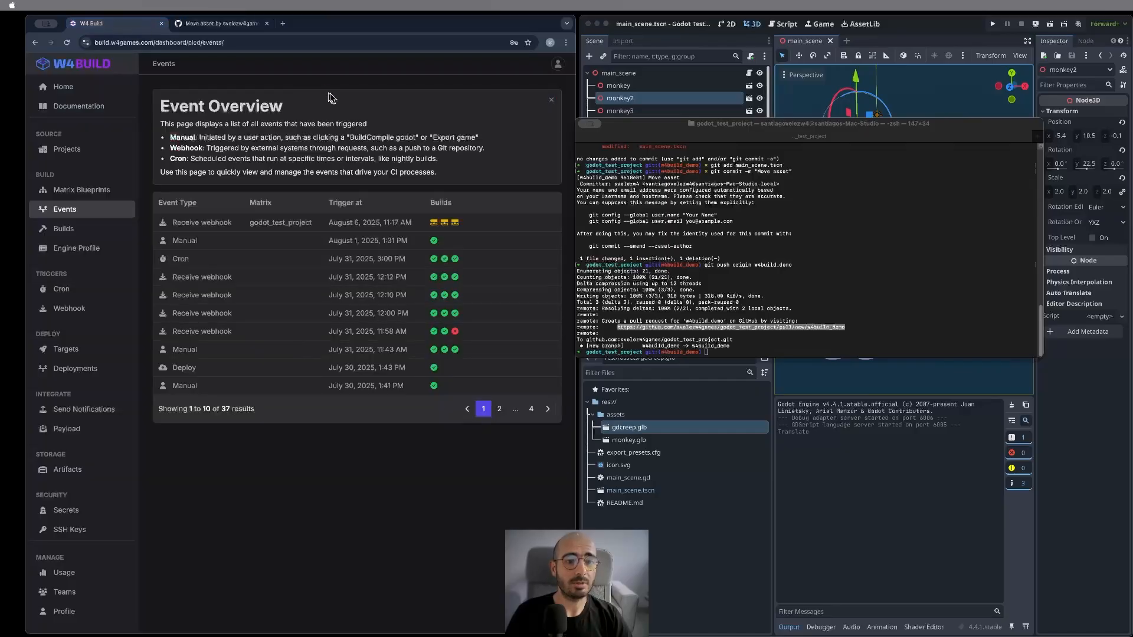
# - Open the newest Receive webhook event and reveal its full Git Ref commit hash
pyautogui.click(431, 229)
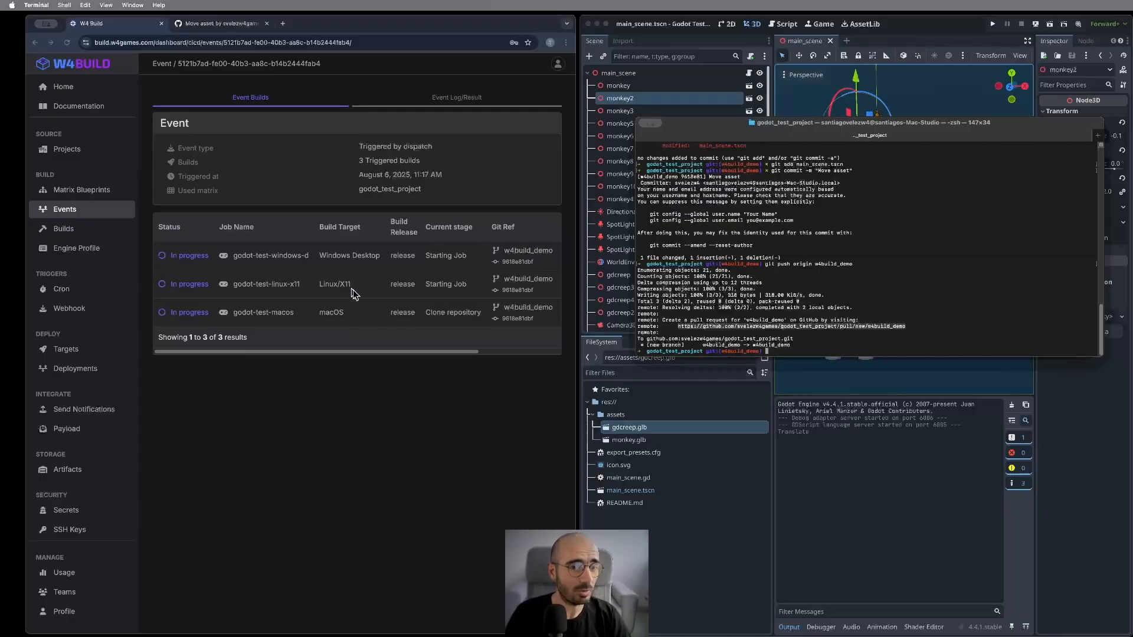
pyautogui.hscroll(3, 425, 253)
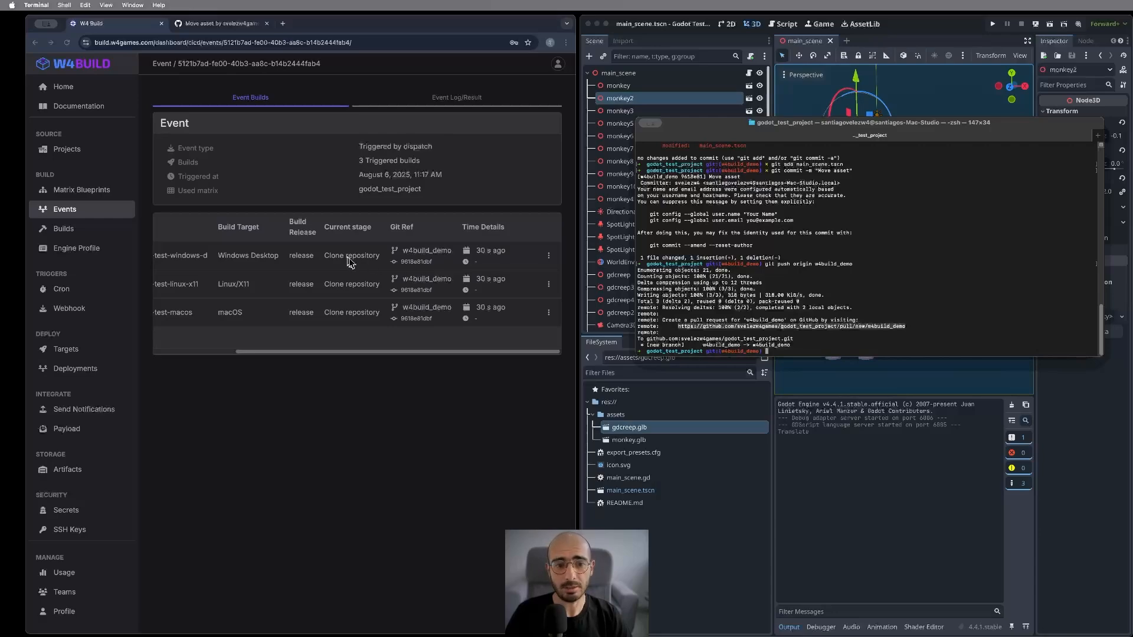
pyautogui.click(420, 264)
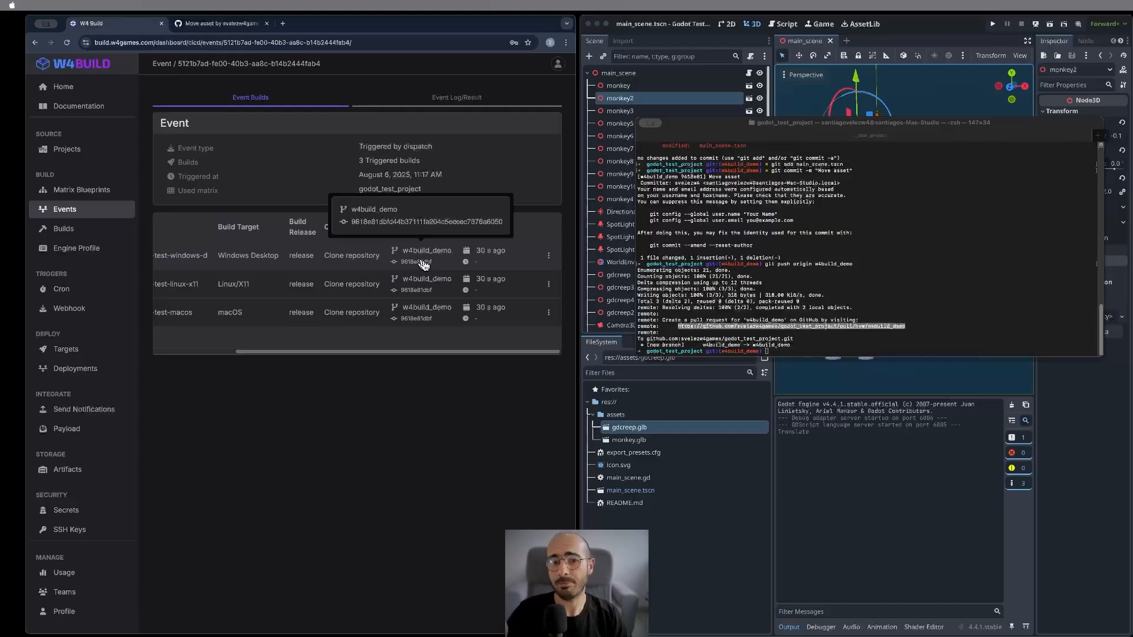
# - Compare that hash against the git log in Terminal, then return to the event details
pyautogui.click(863, 284)
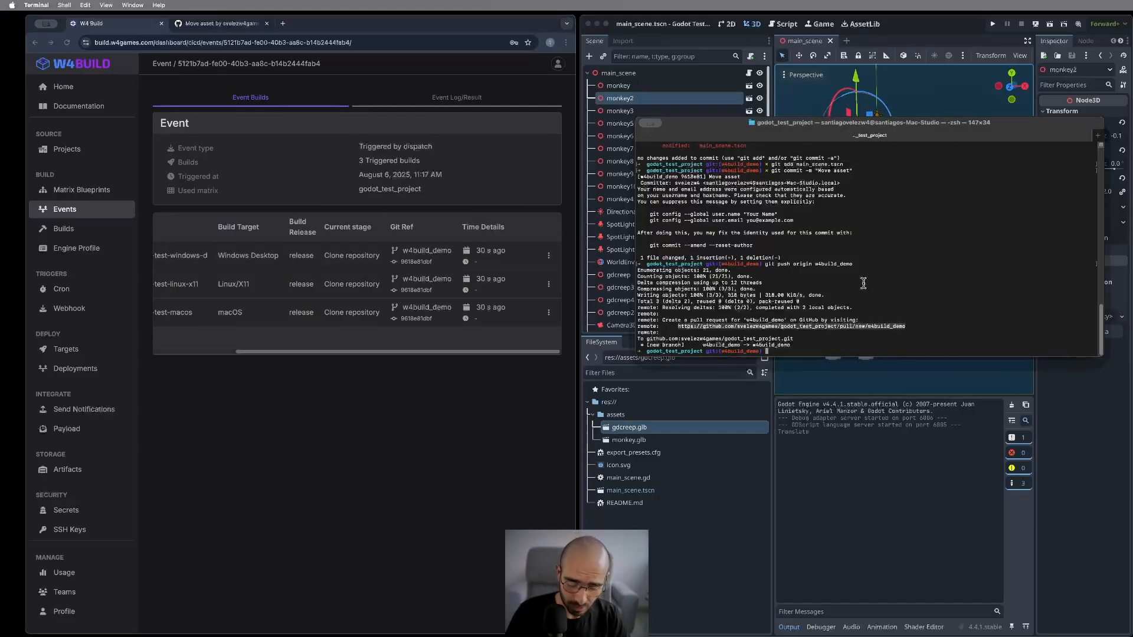
pyautogui.write('git log')
pyautogui.press('Return')
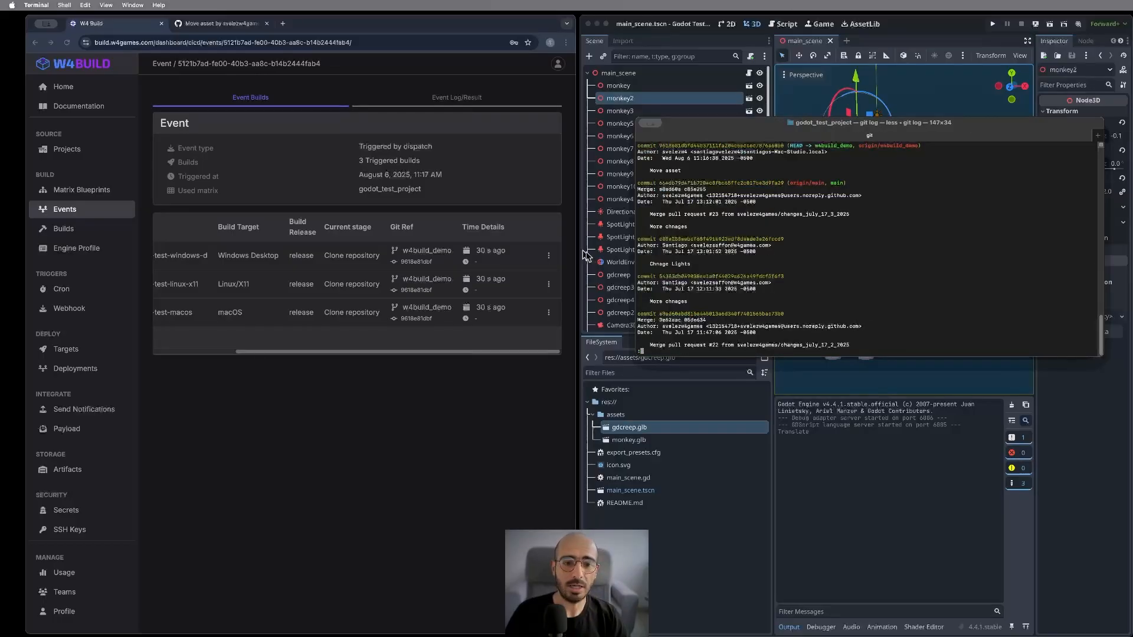
pyautogui.click(415, 262)
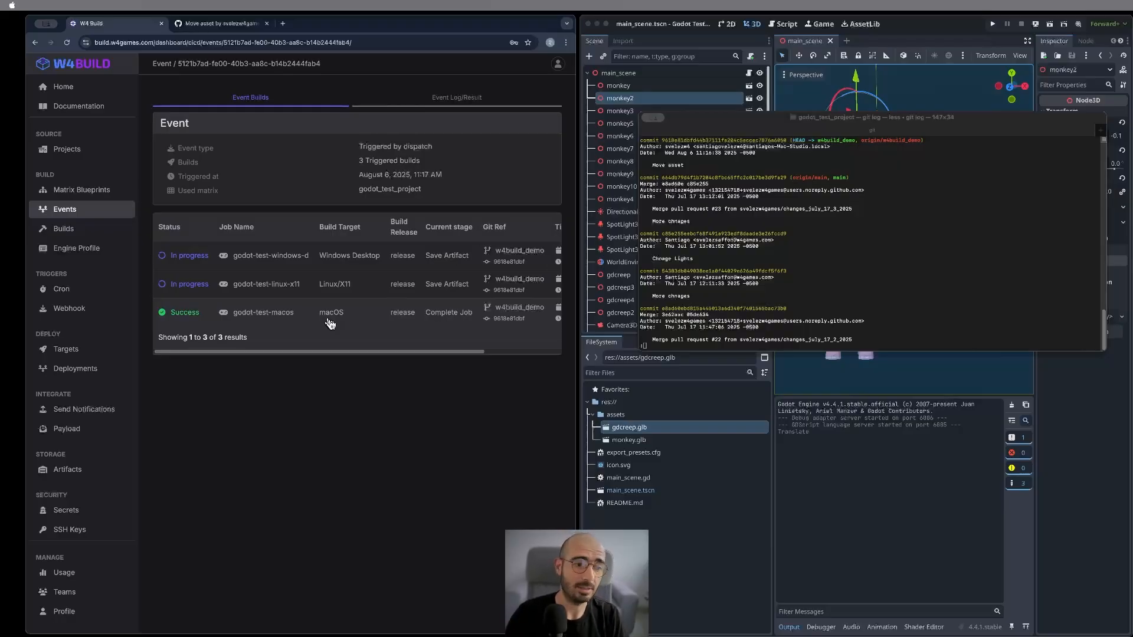
# - Show the Deployment Jobs page listing the new steam job and three itchio deploys
pyautogui.click(81, 377)
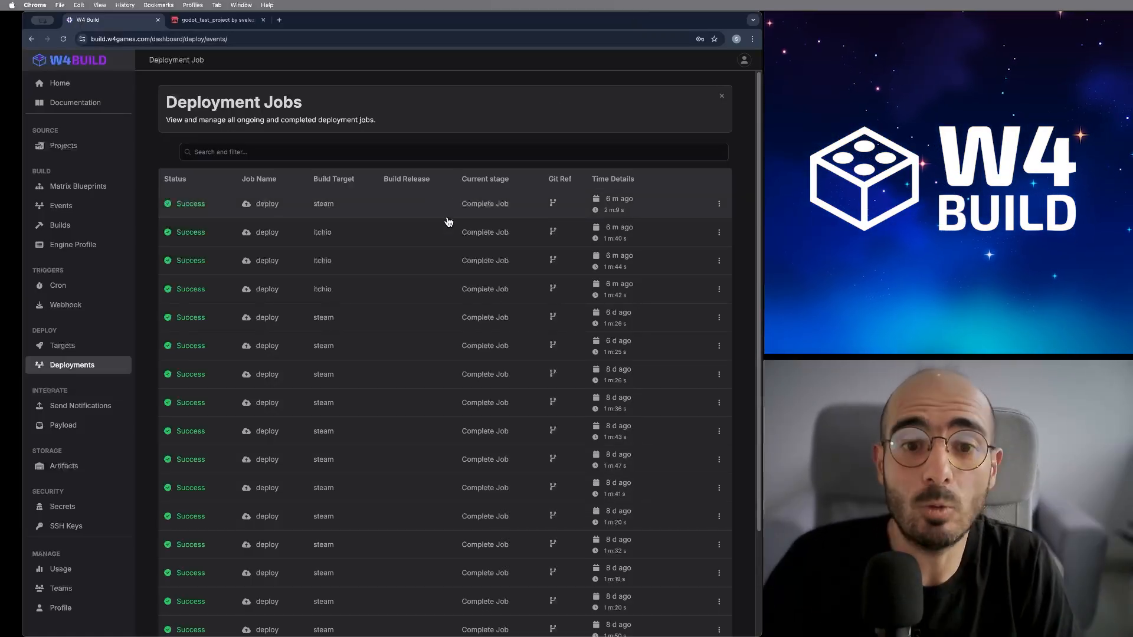
# - Review the Deploy to Steam stage log of the latest successful steam deployment, then return to Targets
pyautogui.click(353, 211)
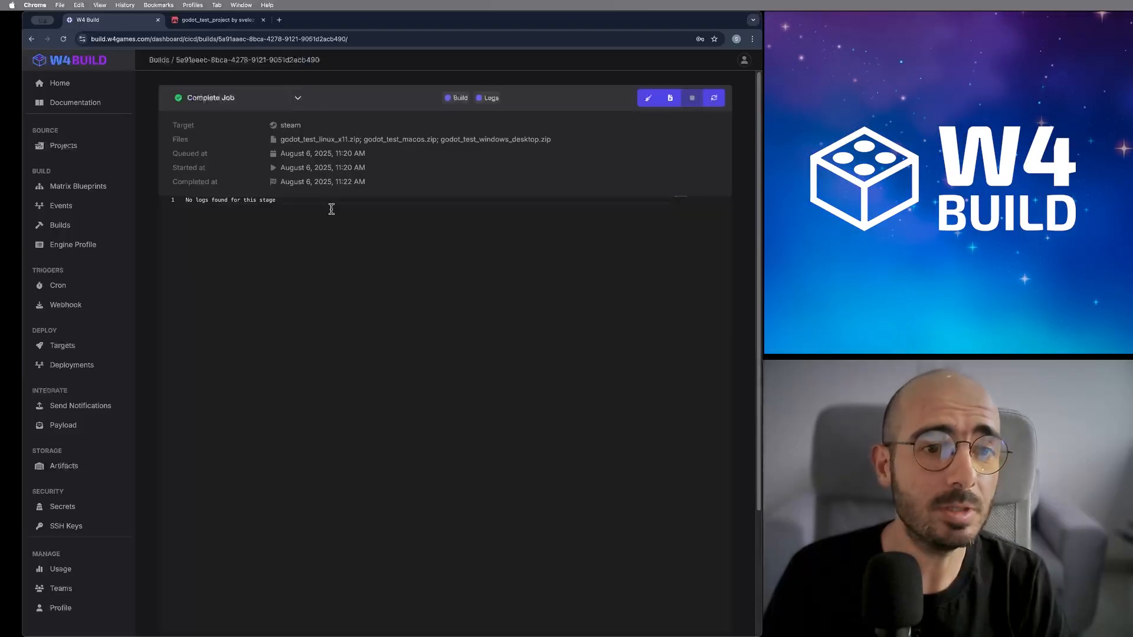
pyautogui.click(247, 101)
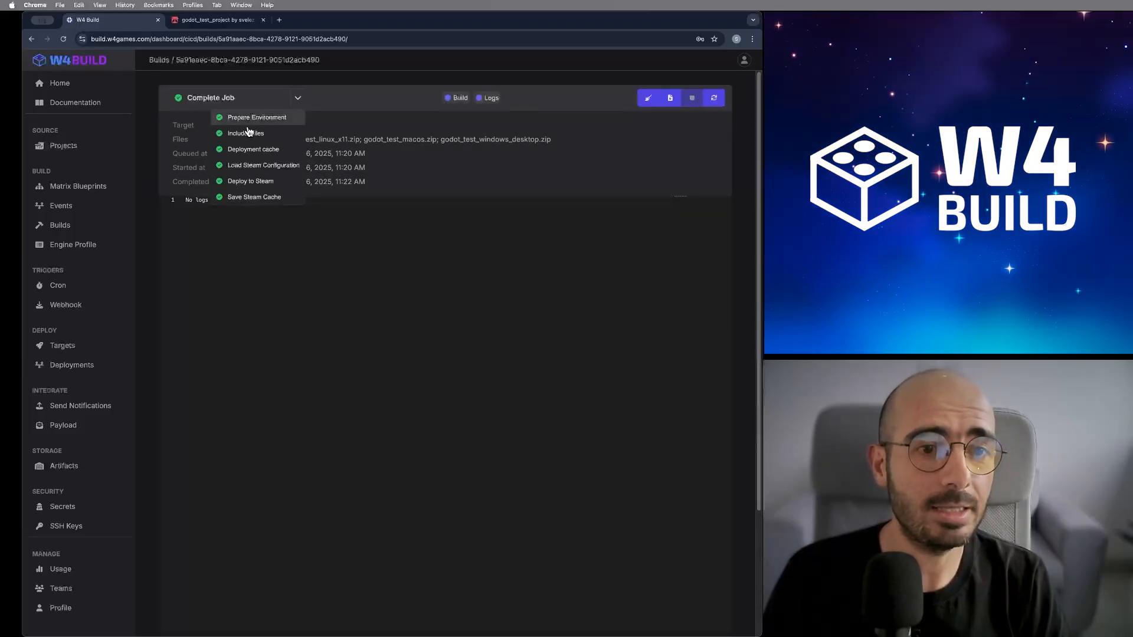
pyautogui.click(266, 187)
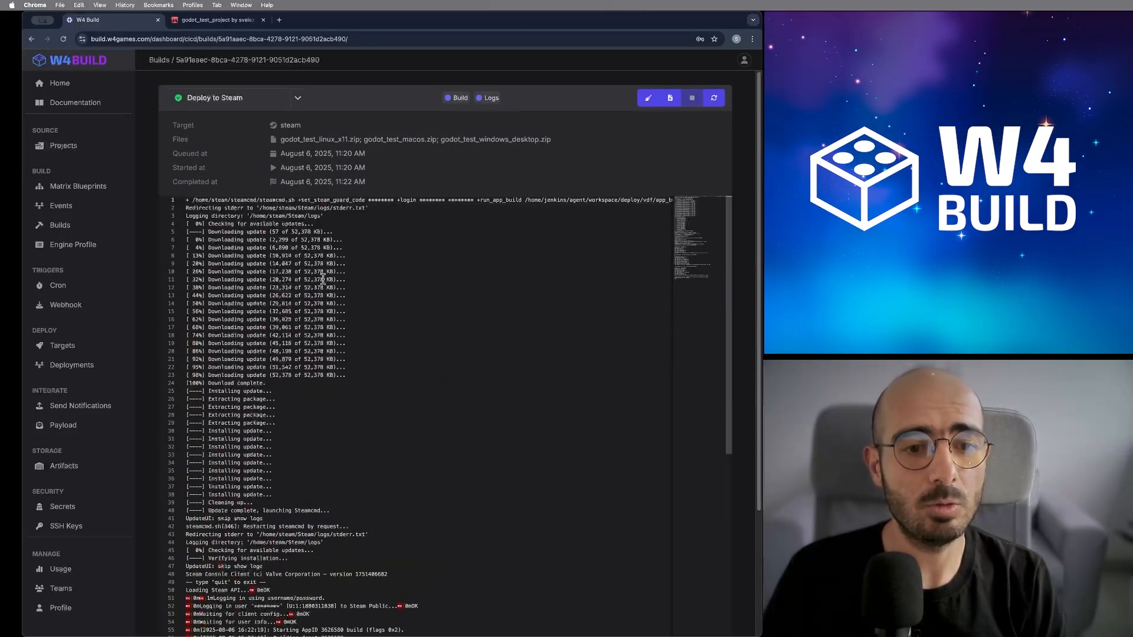
pyautogui.scroll(-10, 322, 280)
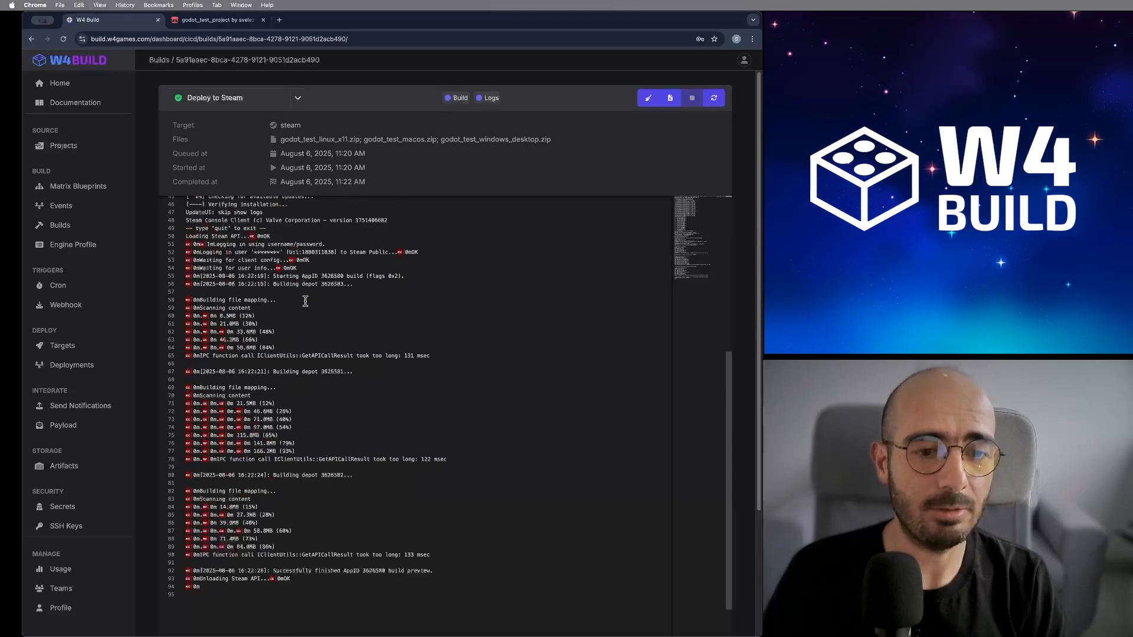
pyautogui.scroll(3, 316, 306)
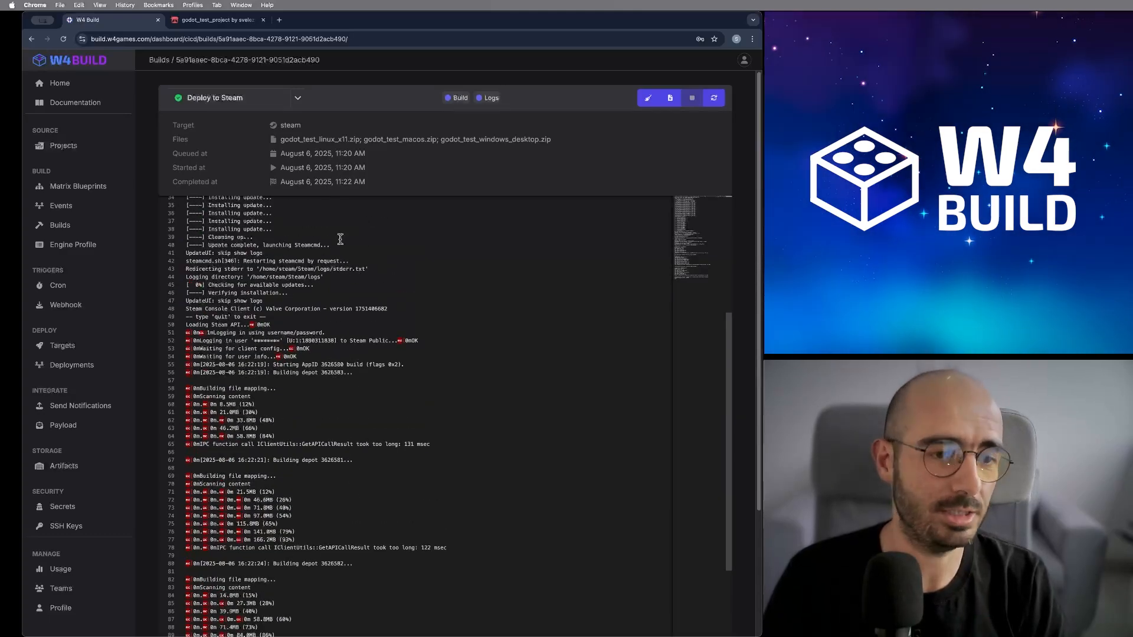
pyautogui.click(89, 347)
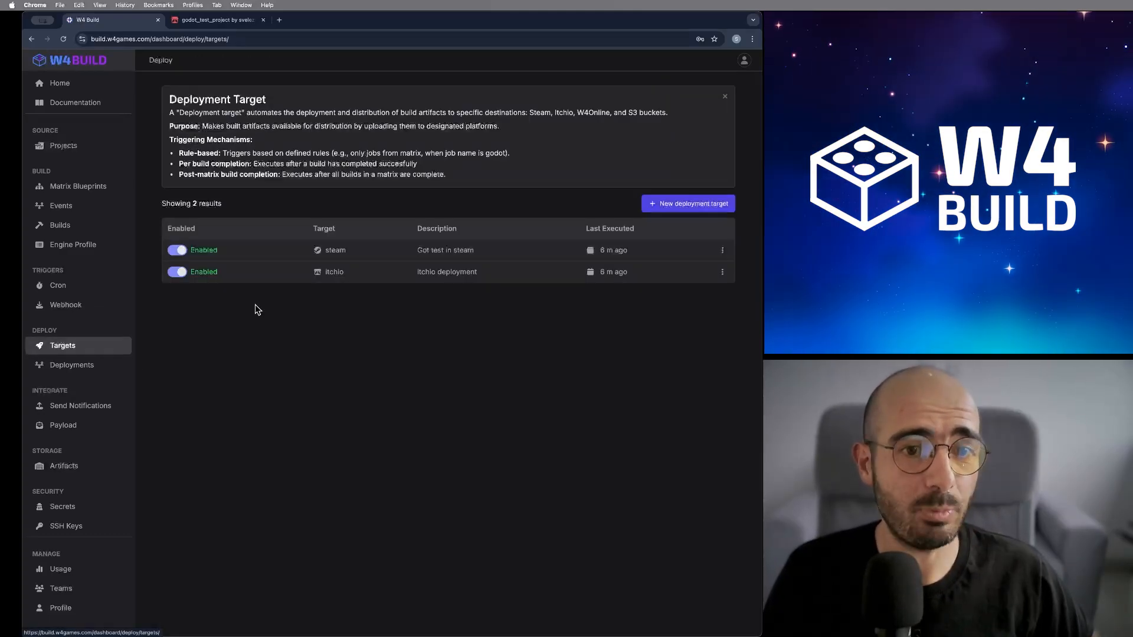
# - Disable Preview in the steam target's configuration, save it, and open a new browser tab
pyautogui.click(359, 258)
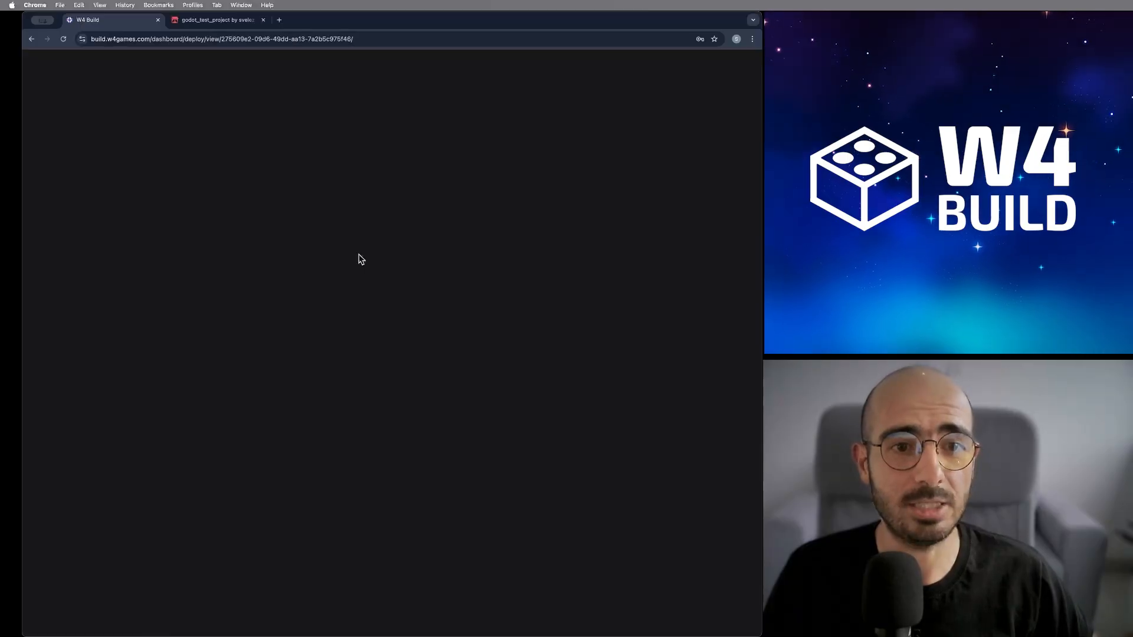
pyautogui.click(709, 105)
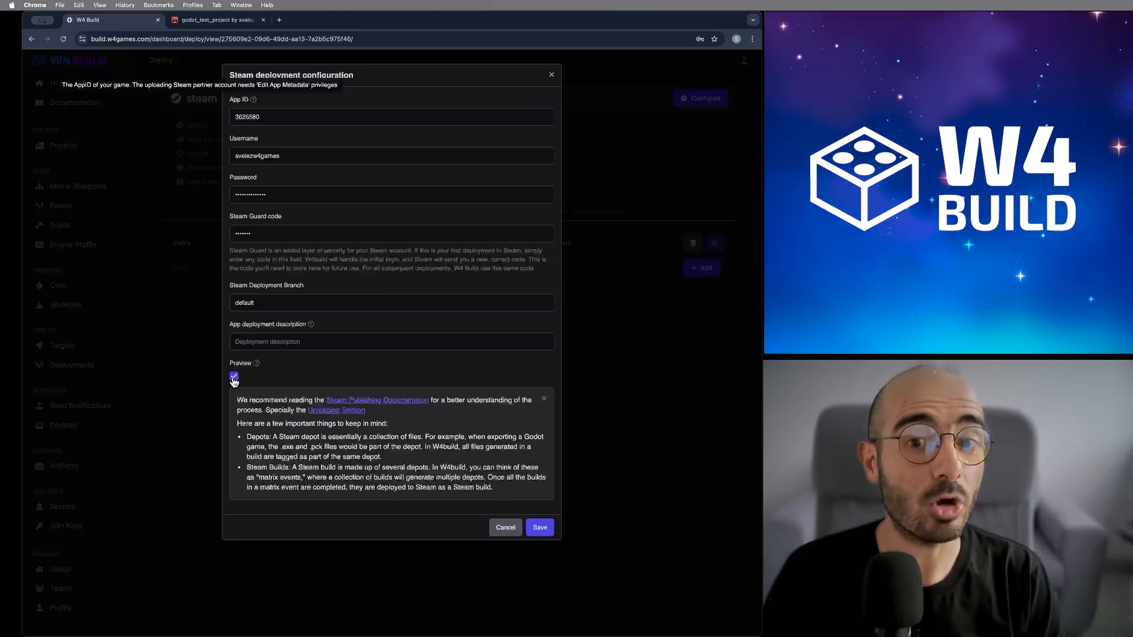
pyautogui.click(234, 379)
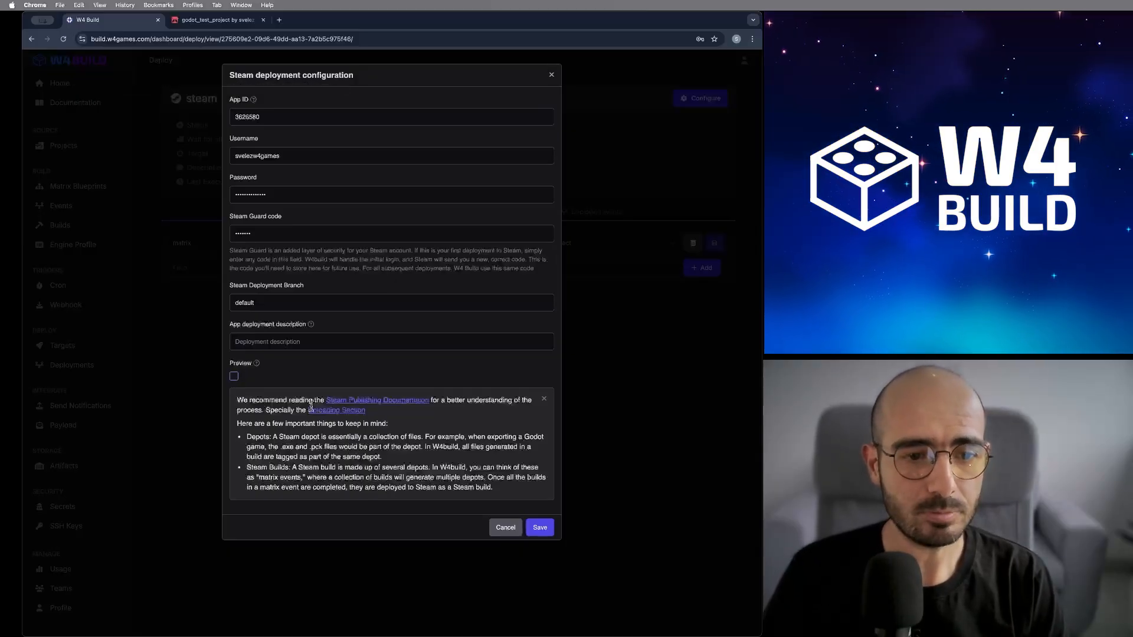
pyautogui.click(540, 529)
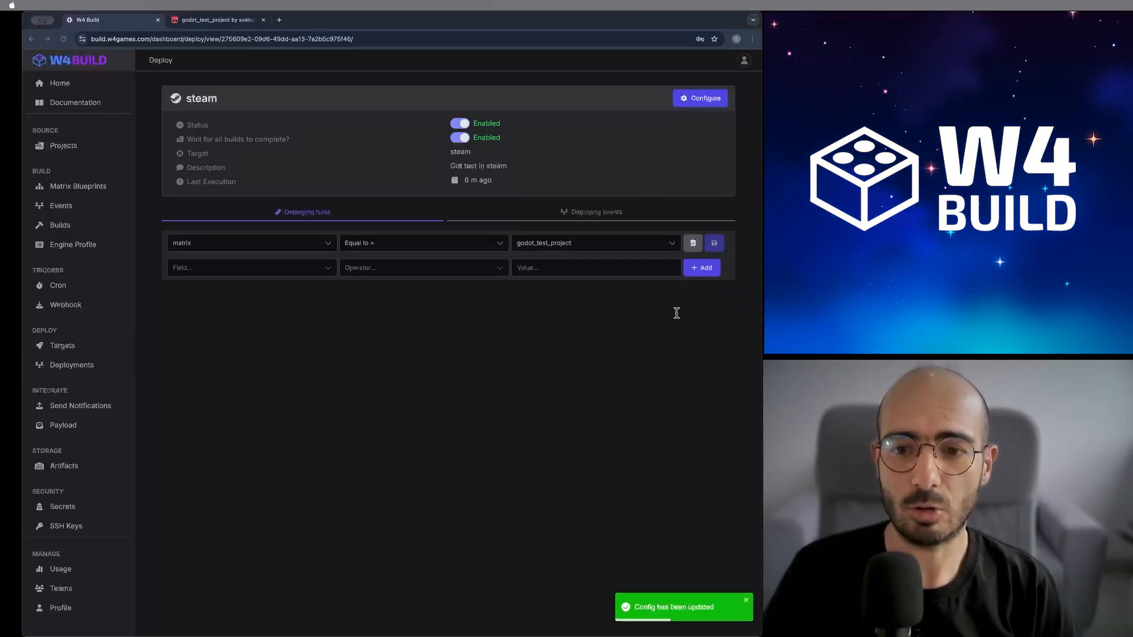
pyautogui.click(280, 20)
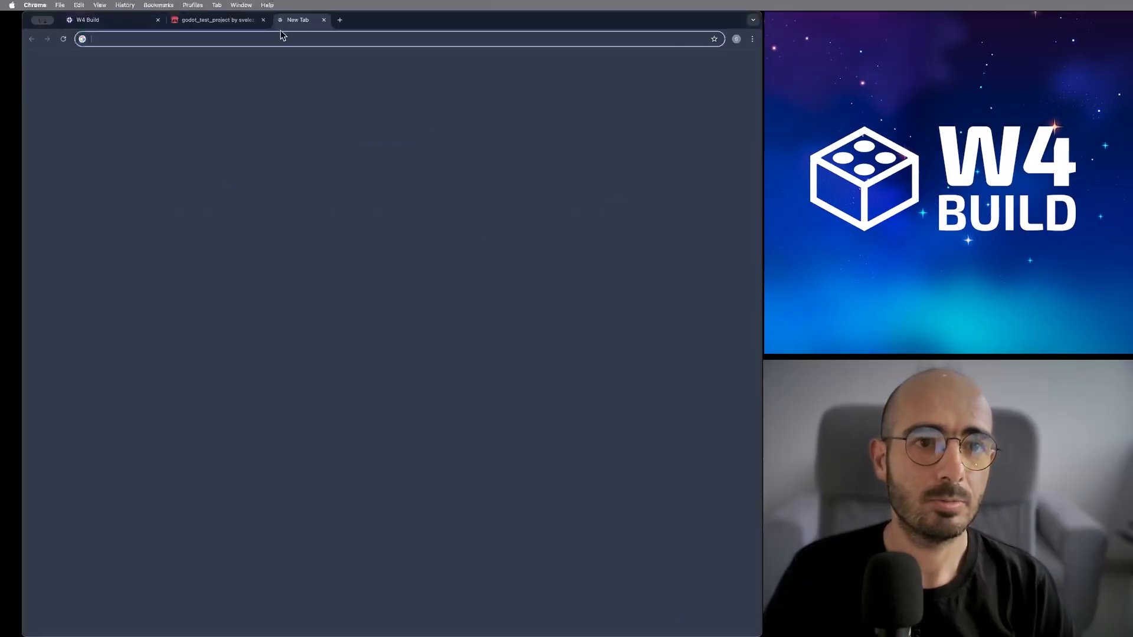
# - Merge pull request #28 'Move asset' into main from the compare link, then return to W4 Build
pyautogui.write('https://github.com/svelezw4games/godot_test_project/pull/new/w4build_demo')
pyautogui.press('Return')
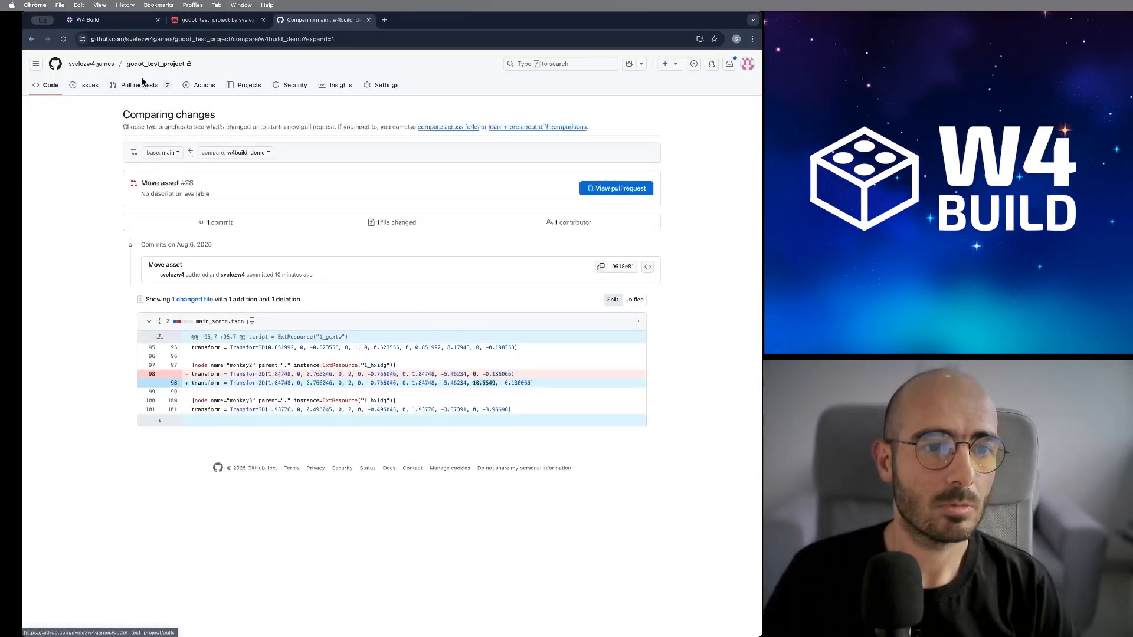
pyautogui.click(597, 187)
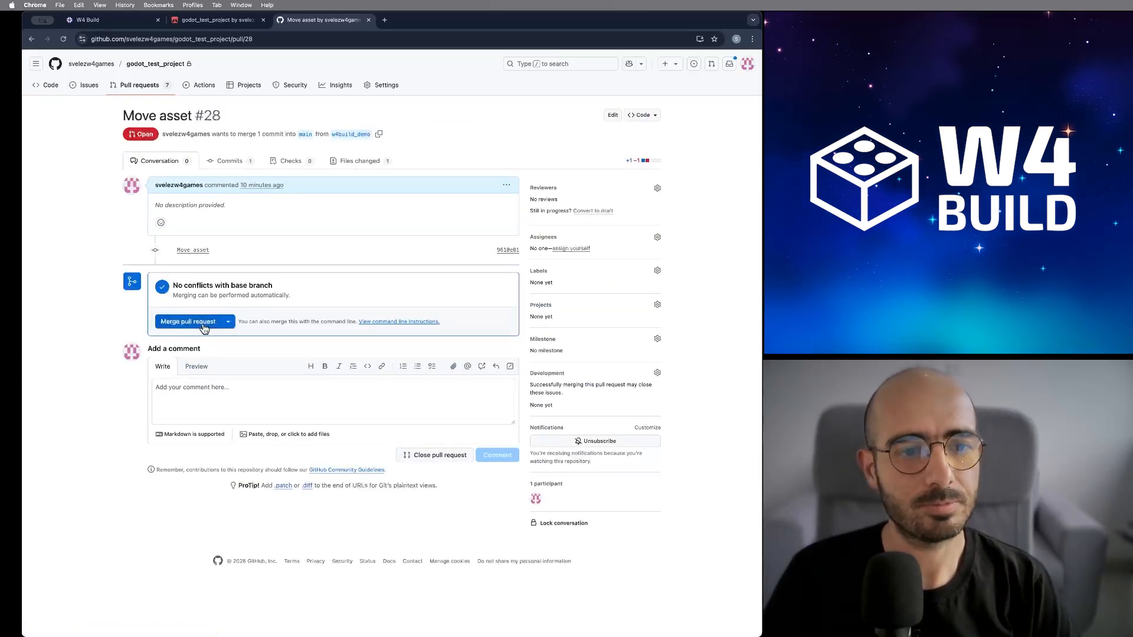
pyautogui.click(204, 328)
pyautogui.click(180, 430)
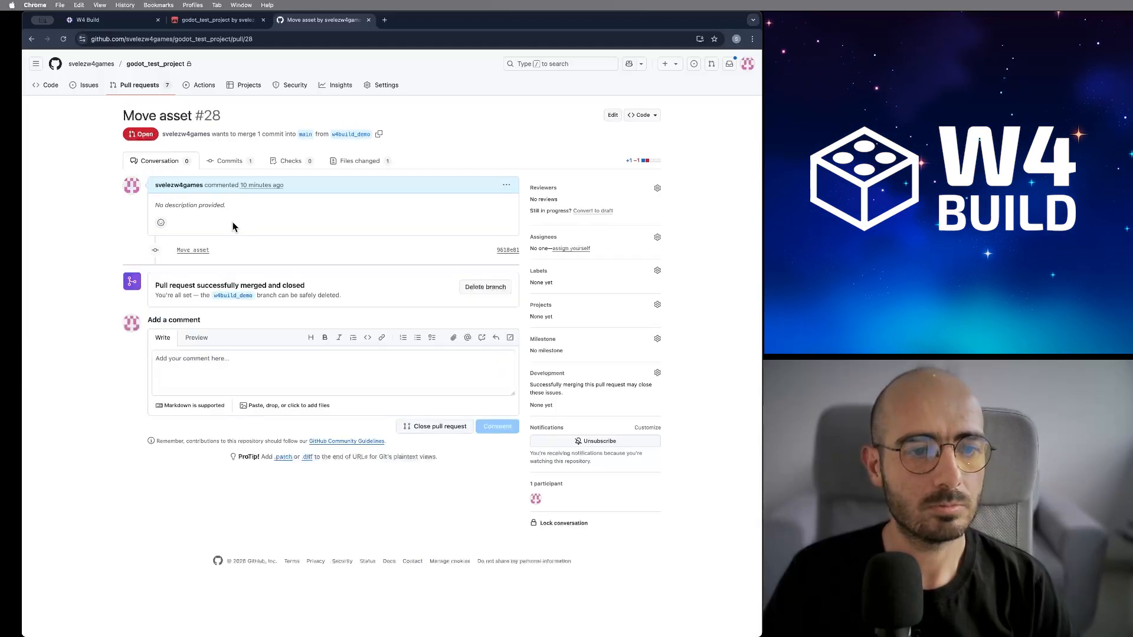
pyautogui.click(127, 20)
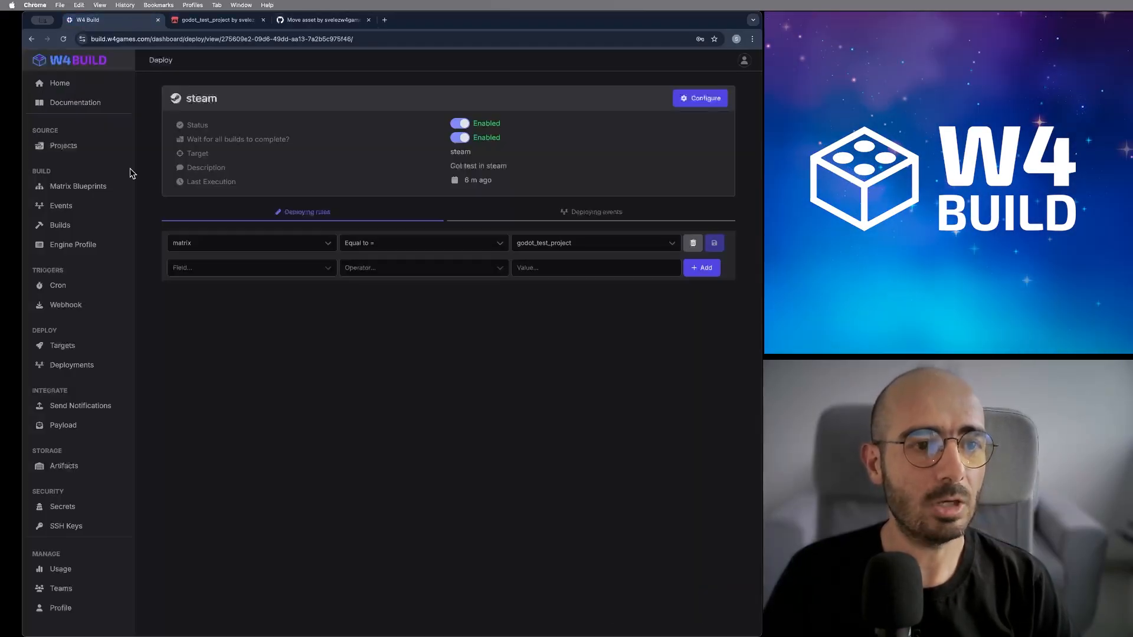
# - Open the new 11:27 AM godot_test_project webhook event from the Events list
pyautogui.click(89, 212)
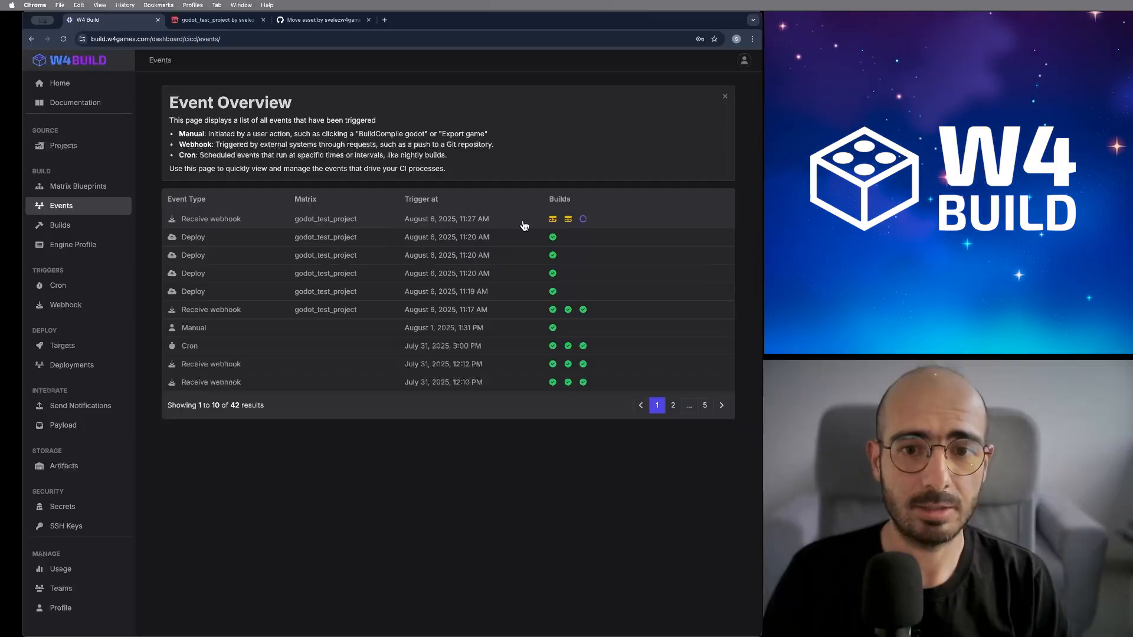
pyautogui.click(573, 218)
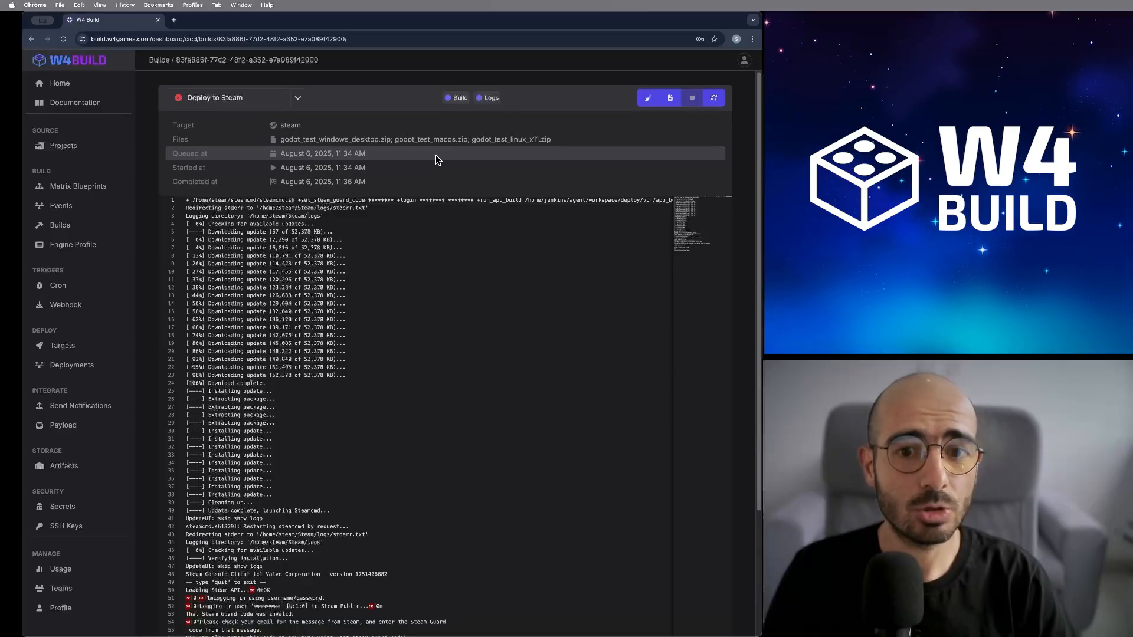
# - Locate the invalid Steam Guard code error on log line 54, then go back to Targets
pyautogui.scroll(-5, 417, 331)
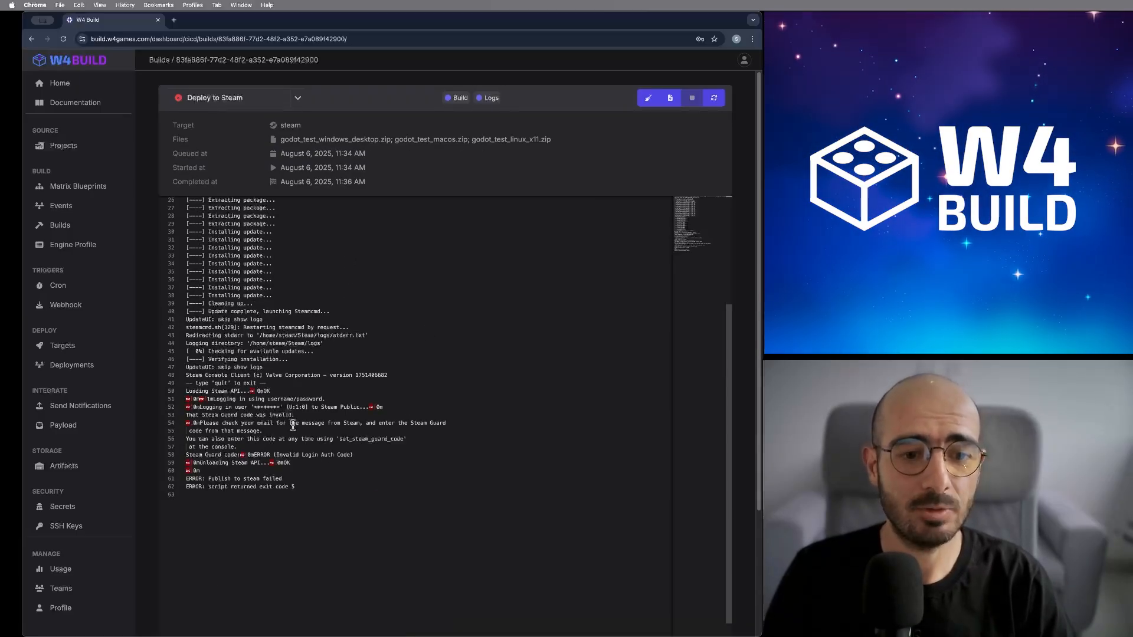
pyautogui.moveTo(290, 426); pyautogui.dragTo(468, 426)
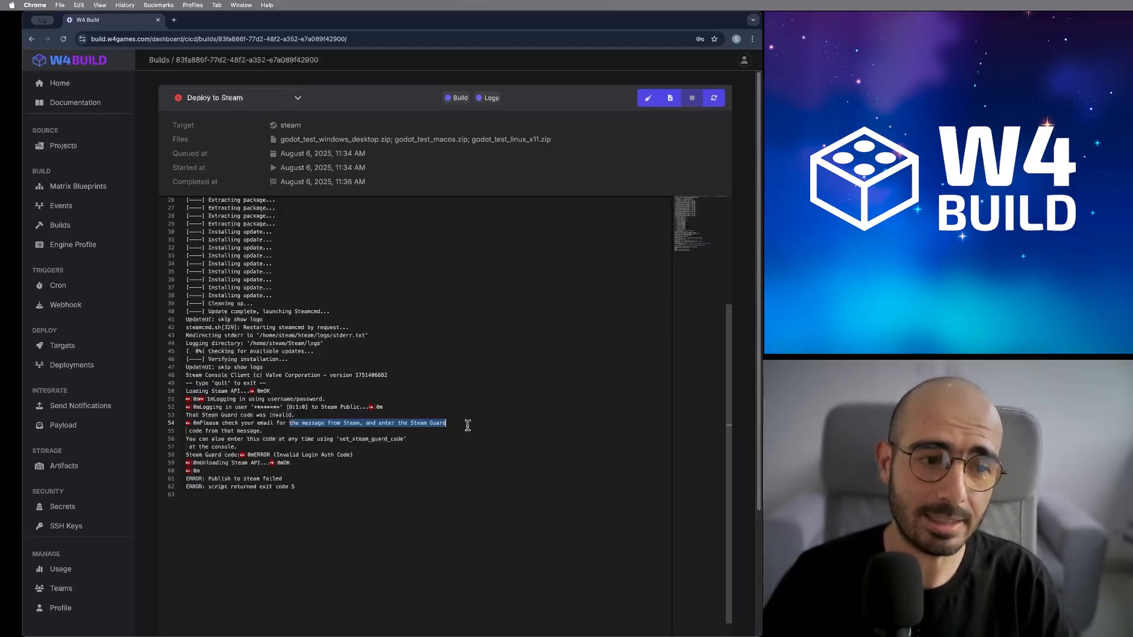
pyautogui.click(89, 347)
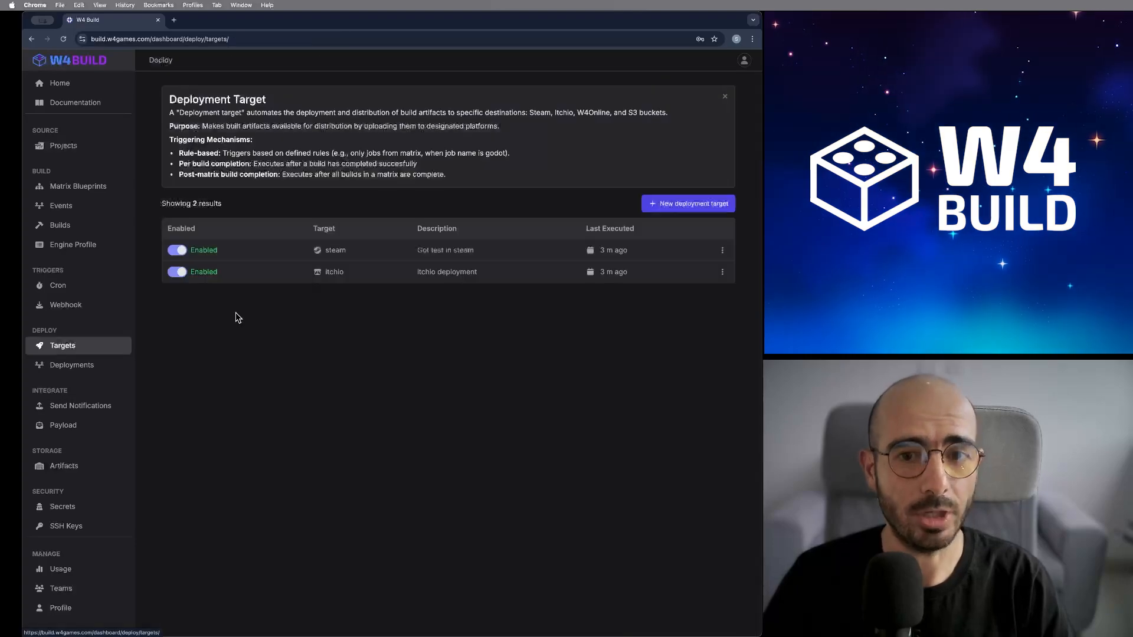
# - Replace the steam target's Steam Guard code with the new one, save, and view its deploying events
pyautogui.click(355, 255)
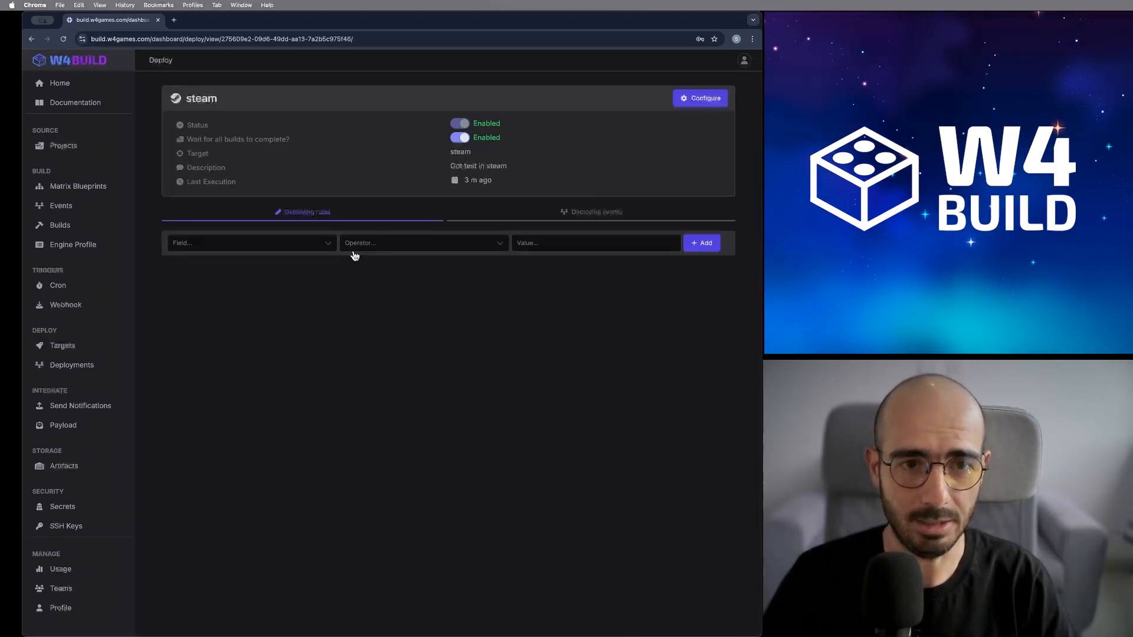
pyautogui.click(692, 105)
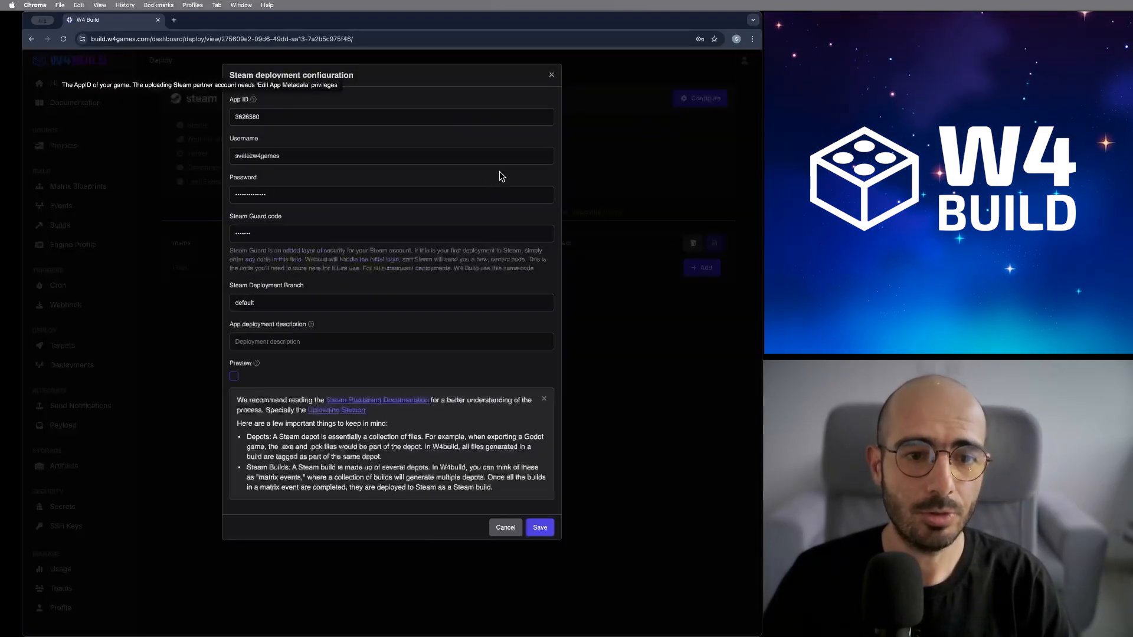
pyautogui.doubleClick(290, 230)
pyautogui.press('BackSpace')
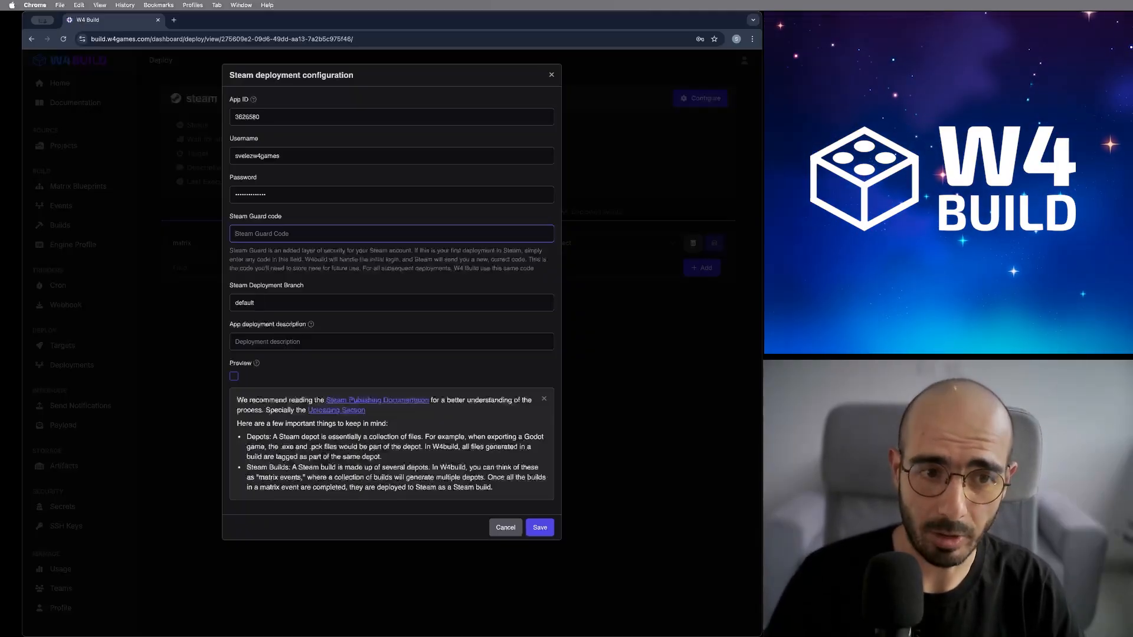
pyautogui.press('super+v')
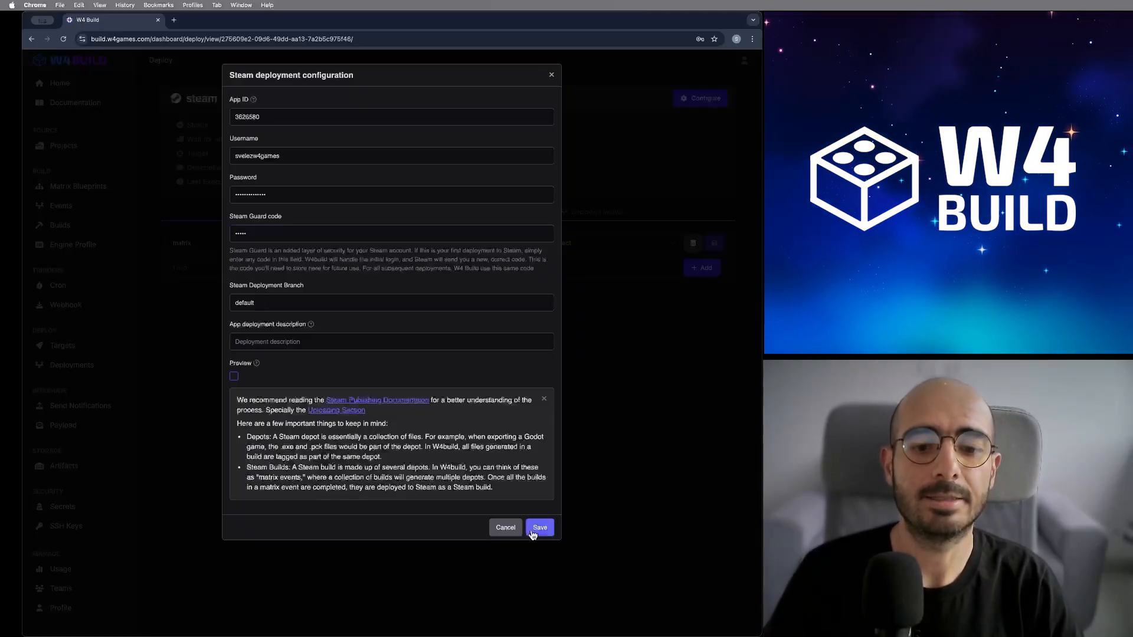
pyautogui.click(532, 534)
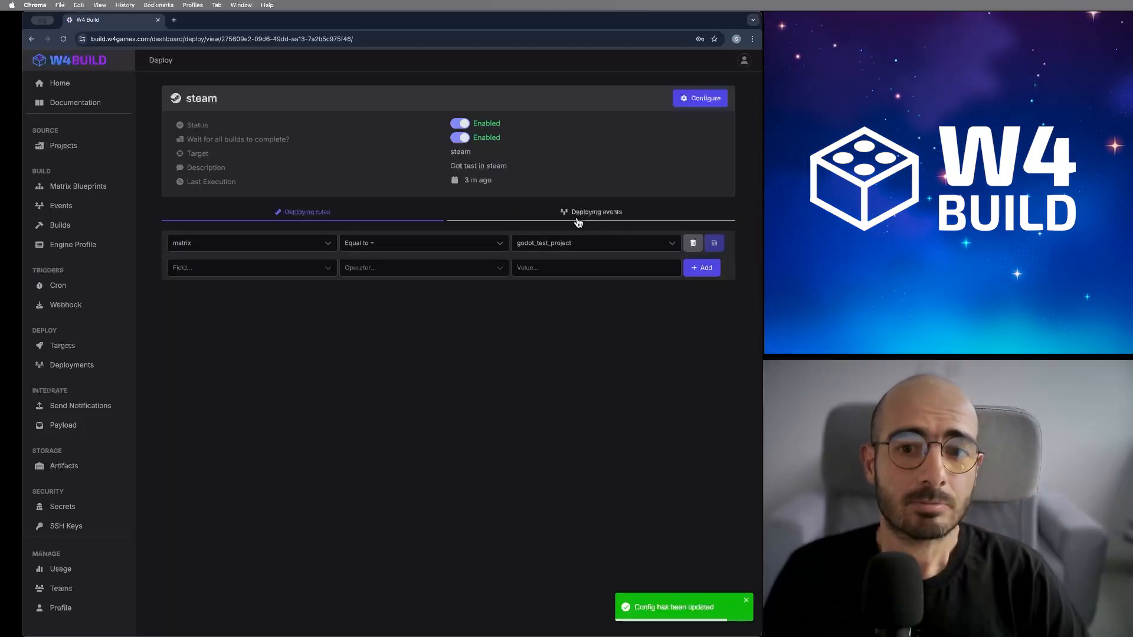
pyautogui.click(578, 217)
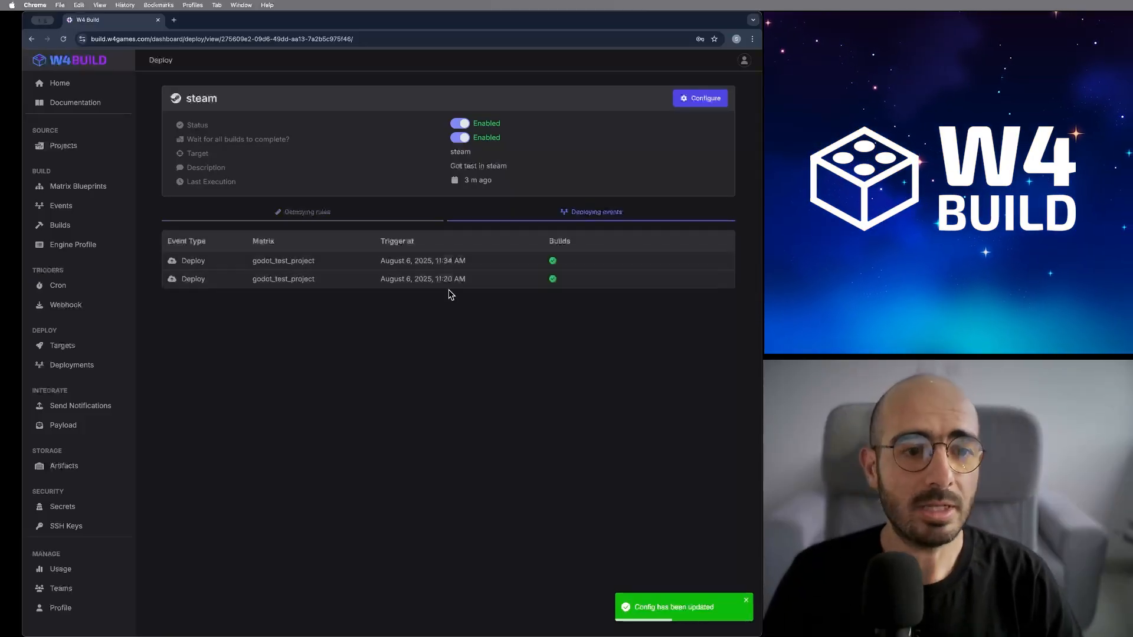
# - Restart the steam deploy build from the 11:34 AM godot_test_project event
pyautogui.click(505, 263)
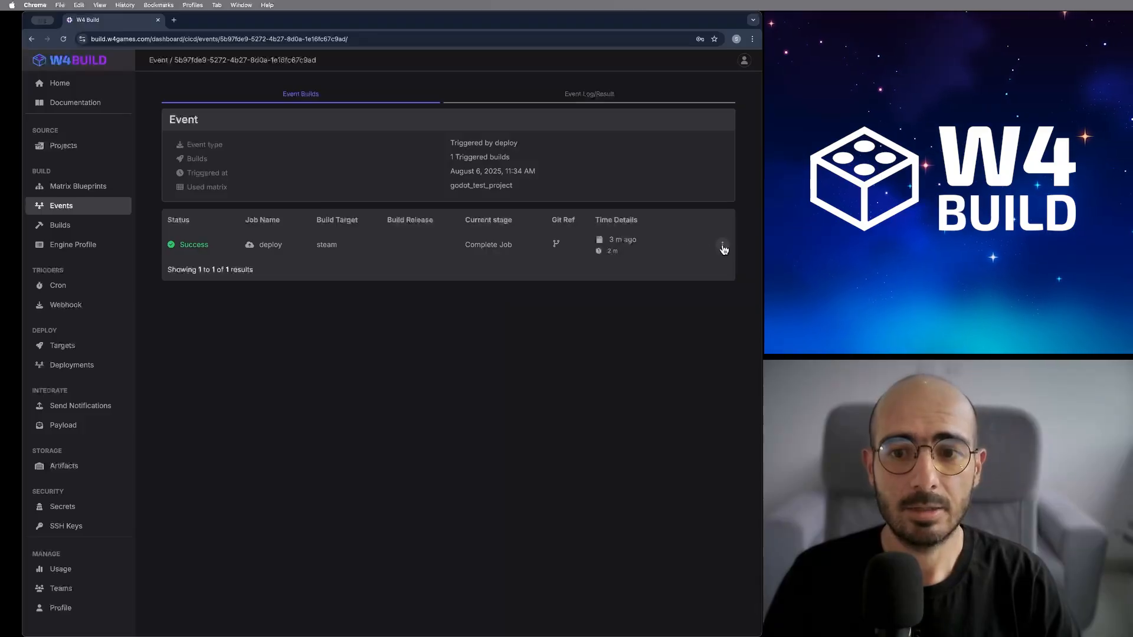
pyautogui.click(723, 248)
pyautogui.click(720, 295)
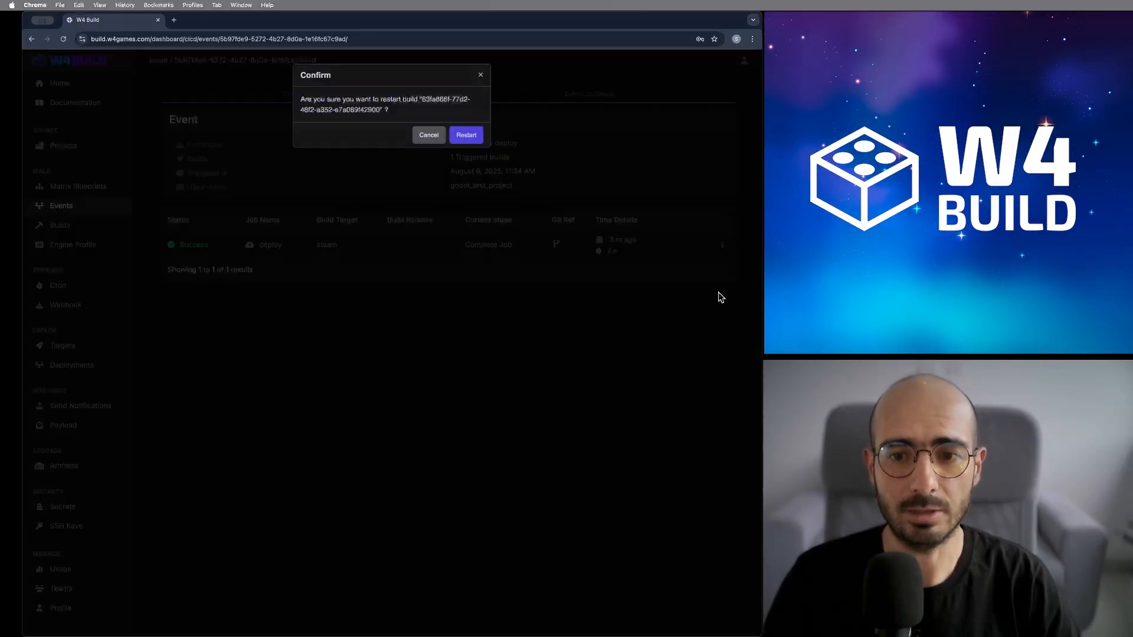
pyautogui.click(472, 135)
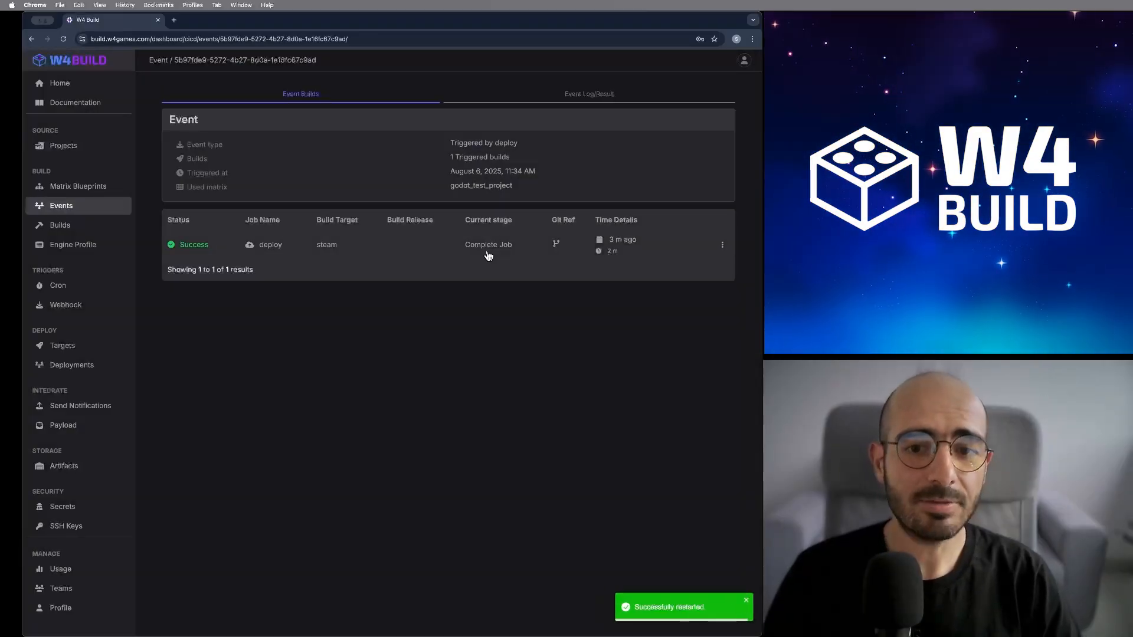